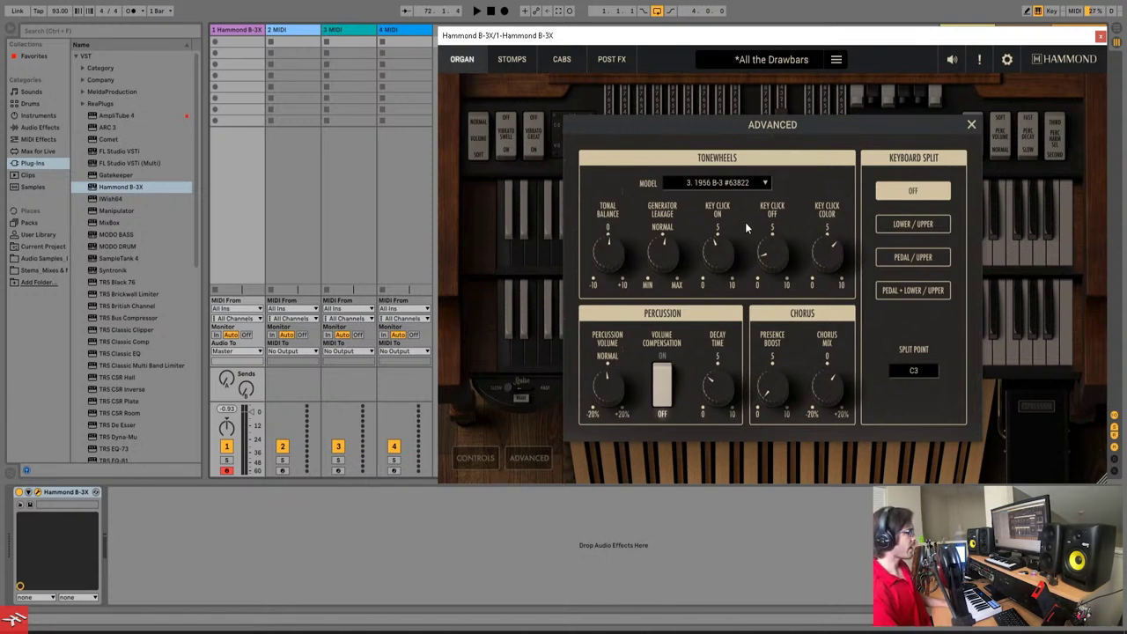
# Close the organ's advanced settings and review the audio driver types and MIDI port settings in the Preferences.
pyautogui.click(971, 124)
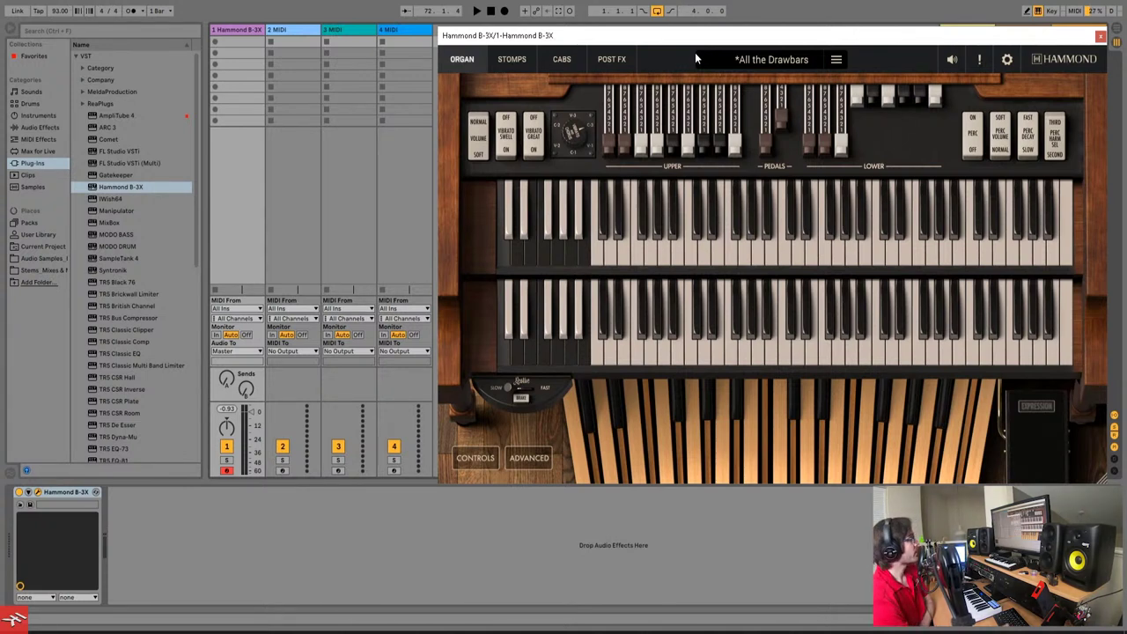
pyautogui.hotkey('ctrl', ',')
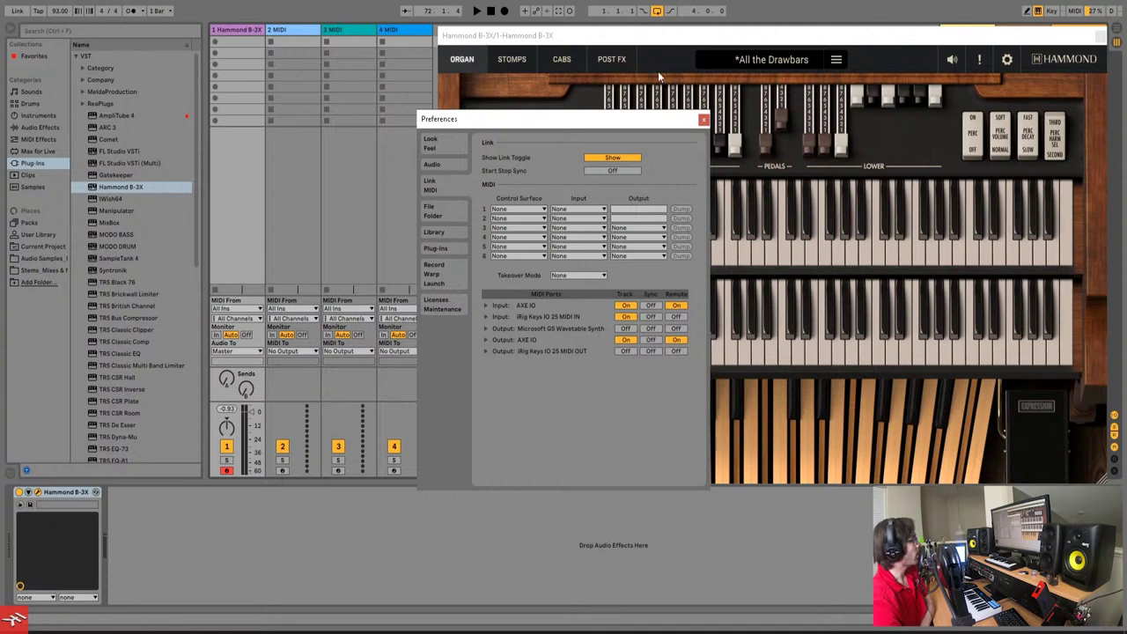
pyautogui.click(432, 165)
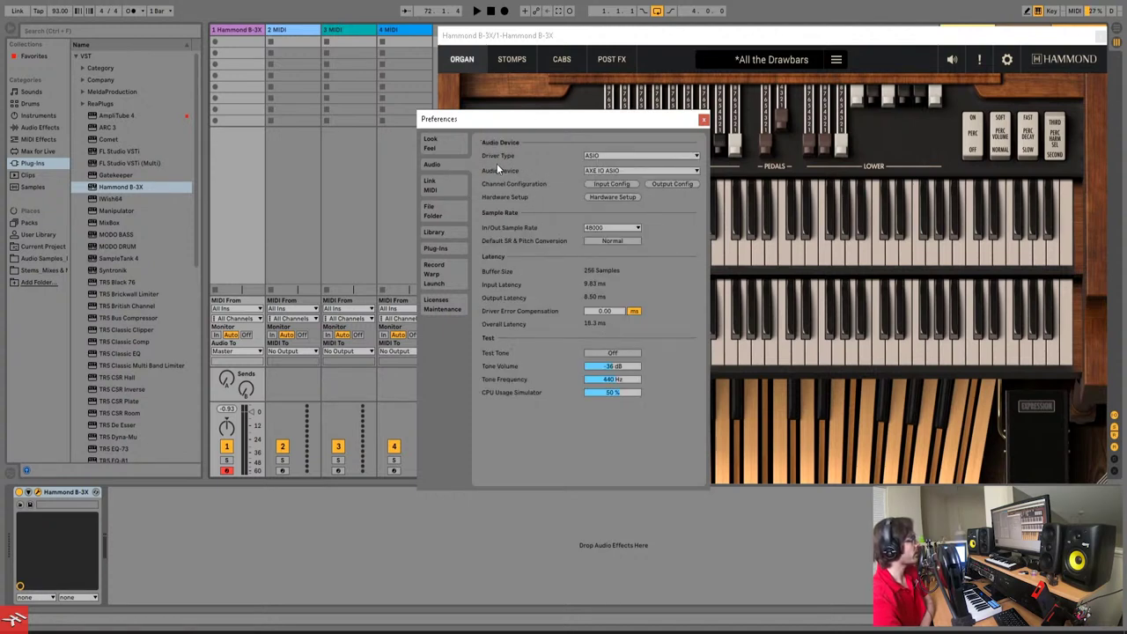
pyautogui.click(631, 156)
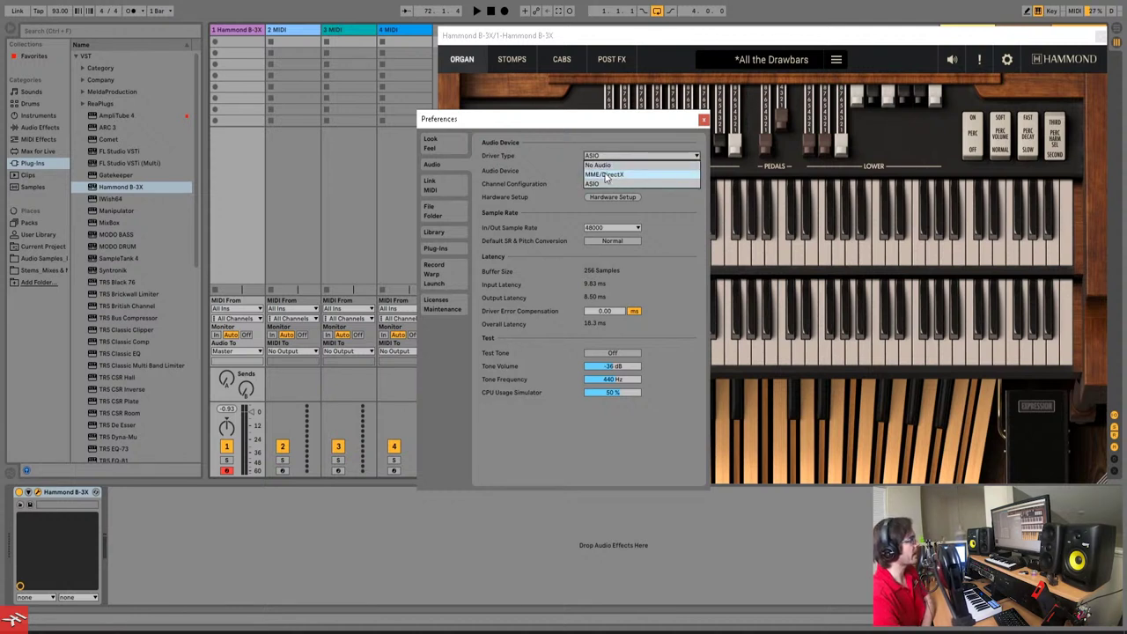
pyautogui.click(555, 175)
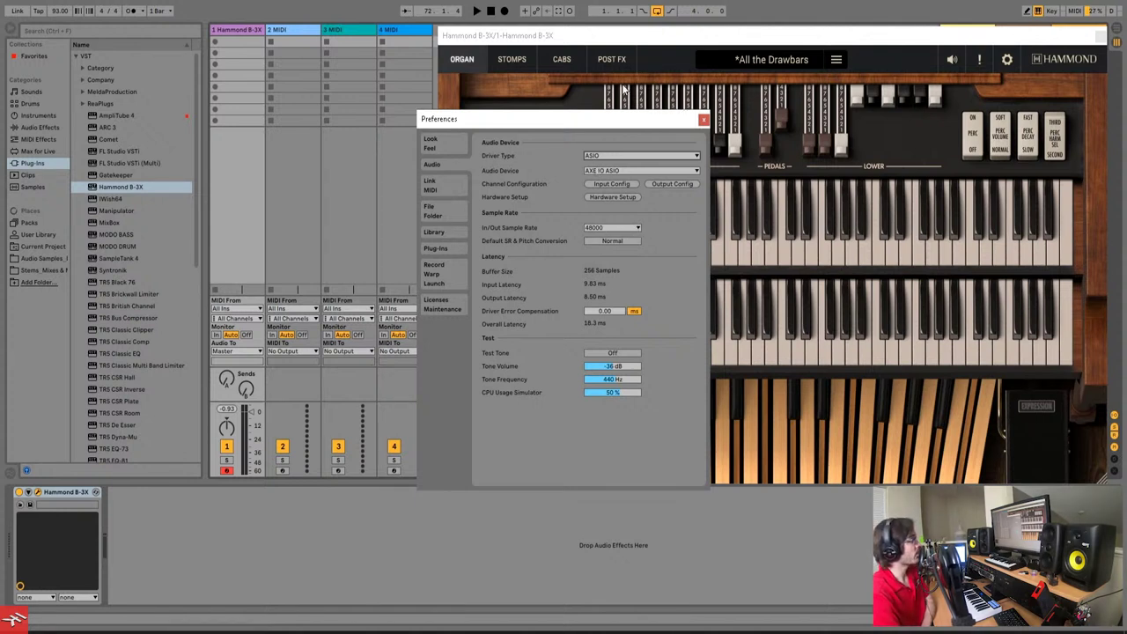
pyautogui.click(448, 187)
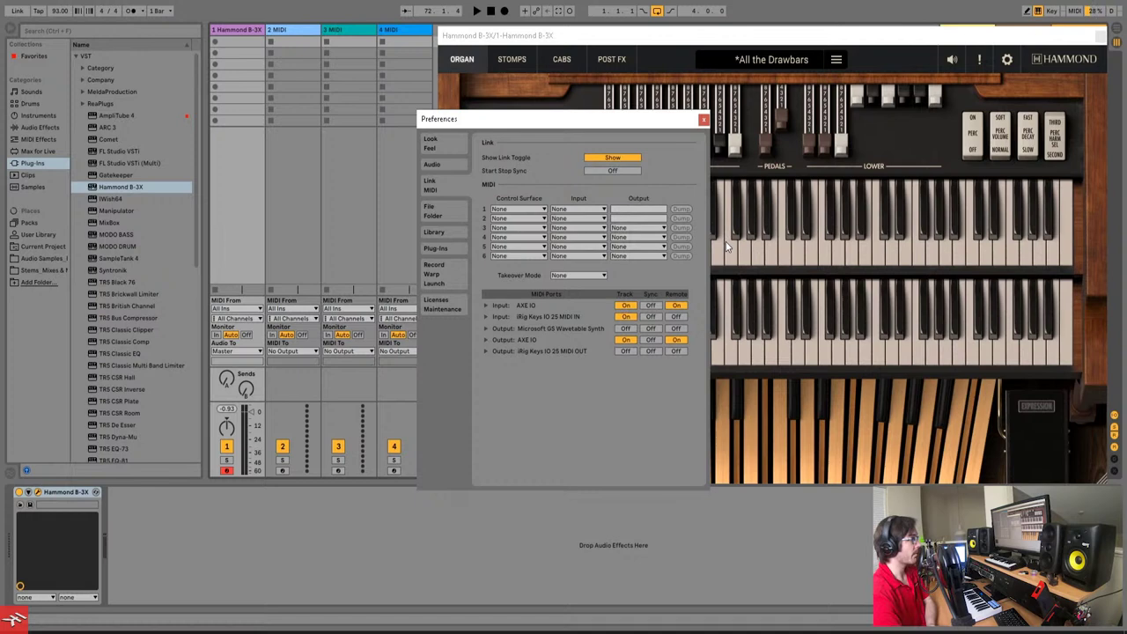
pyautogui.click(703, 119)
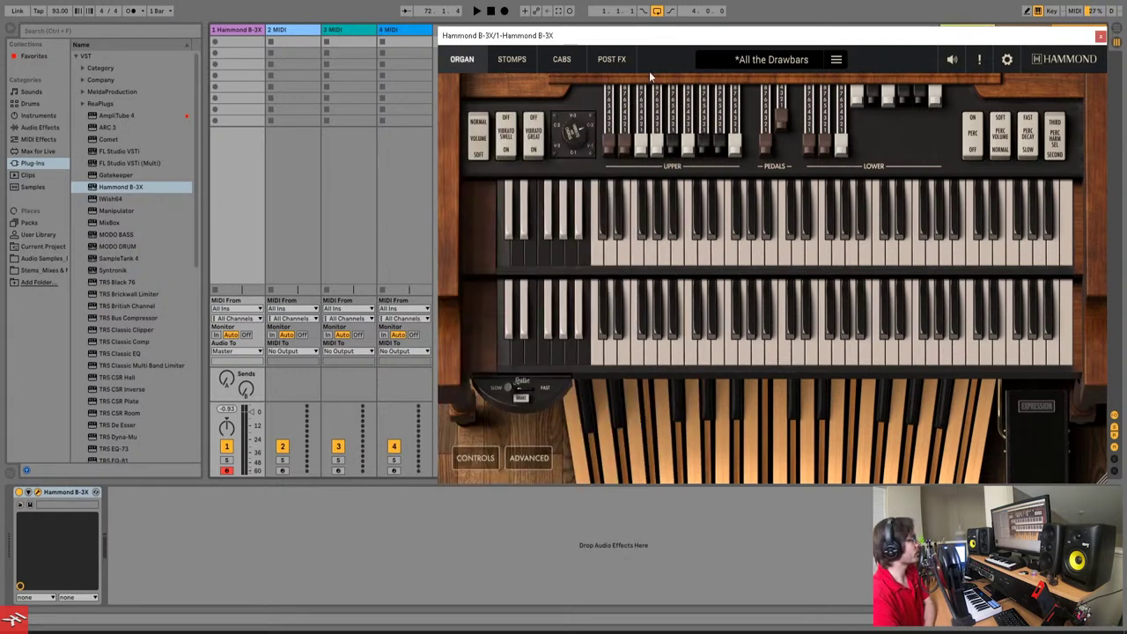
# Explore the drawbar registrations stored on the upper manual's inverted-colour preset keys and recall one of them.
pyautogui.click(137, 187)
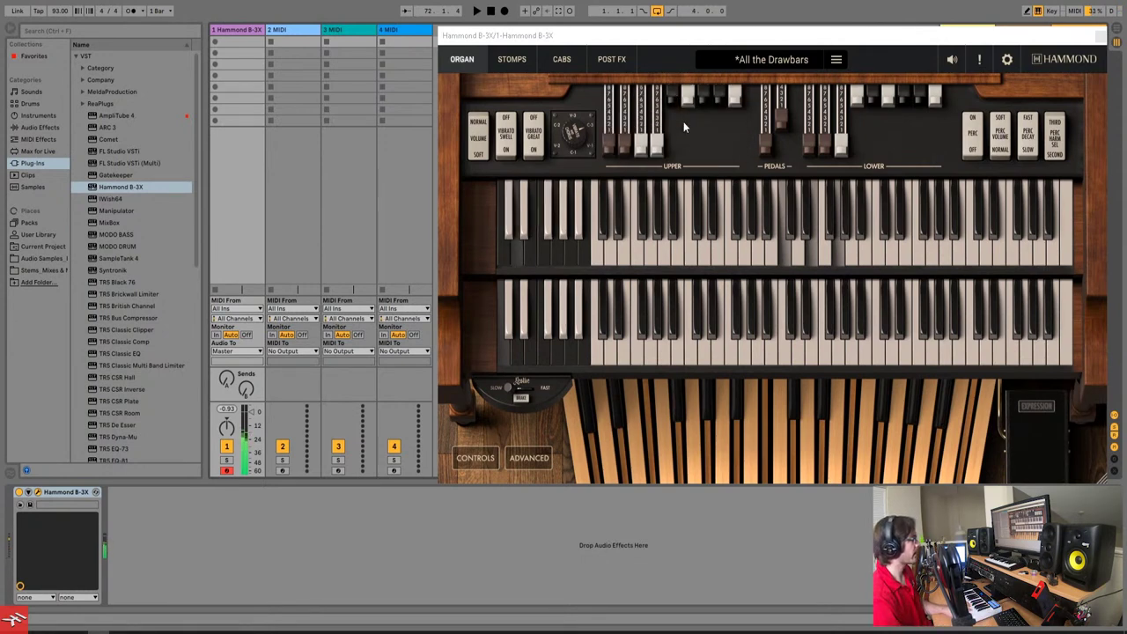
pyautogui.moveTo(511, 255)
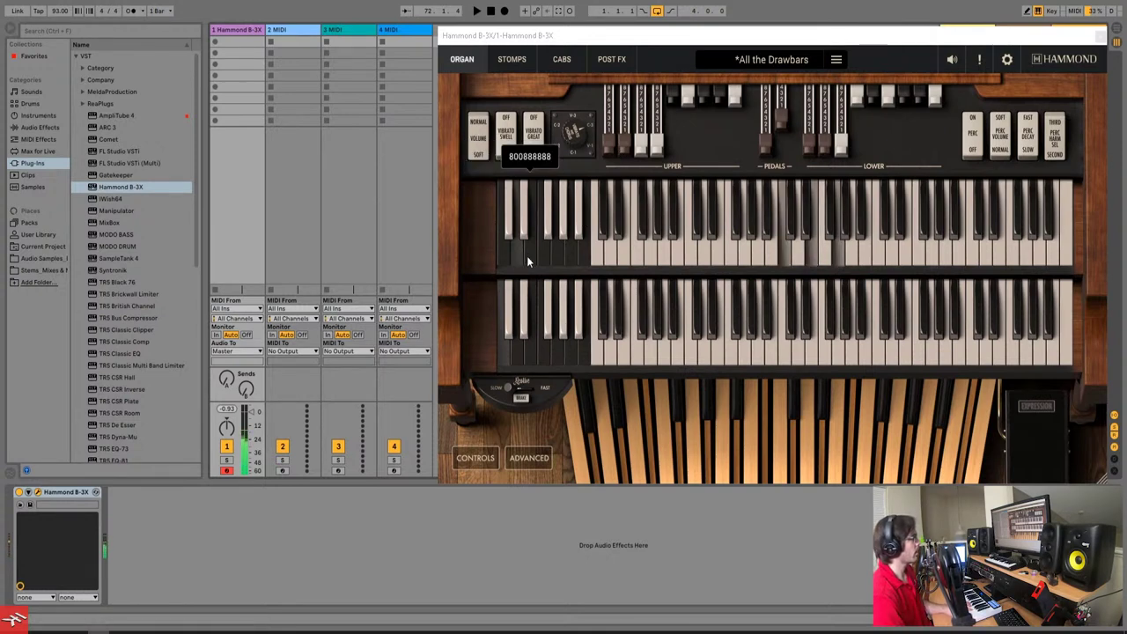
pyautogui.moveTo(552, 256)
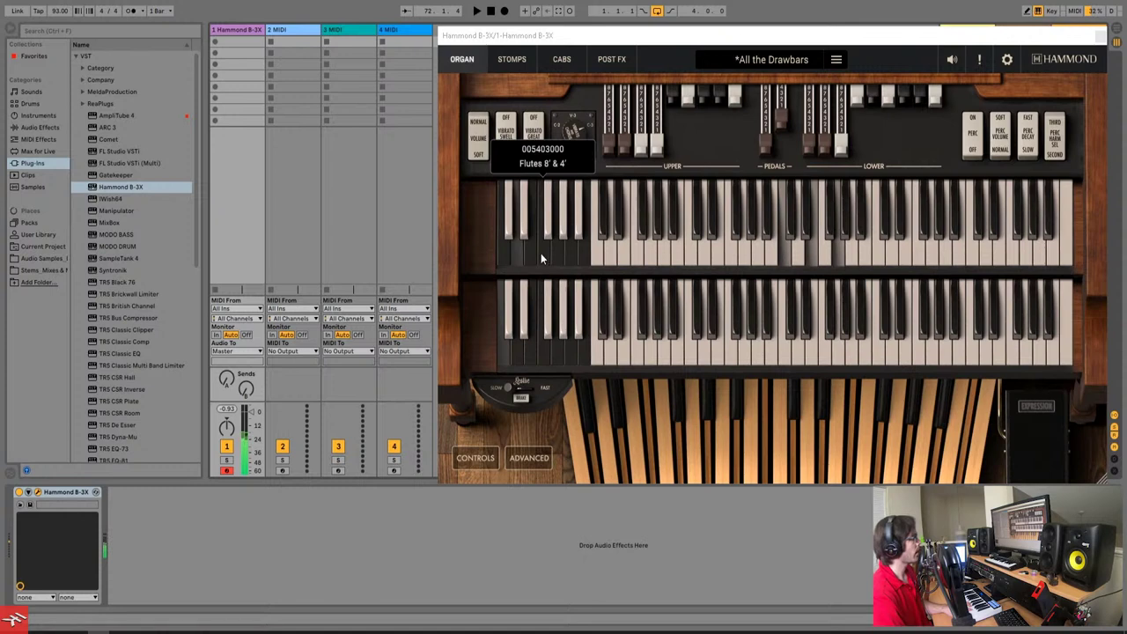
pyautogui.click(539, 252)
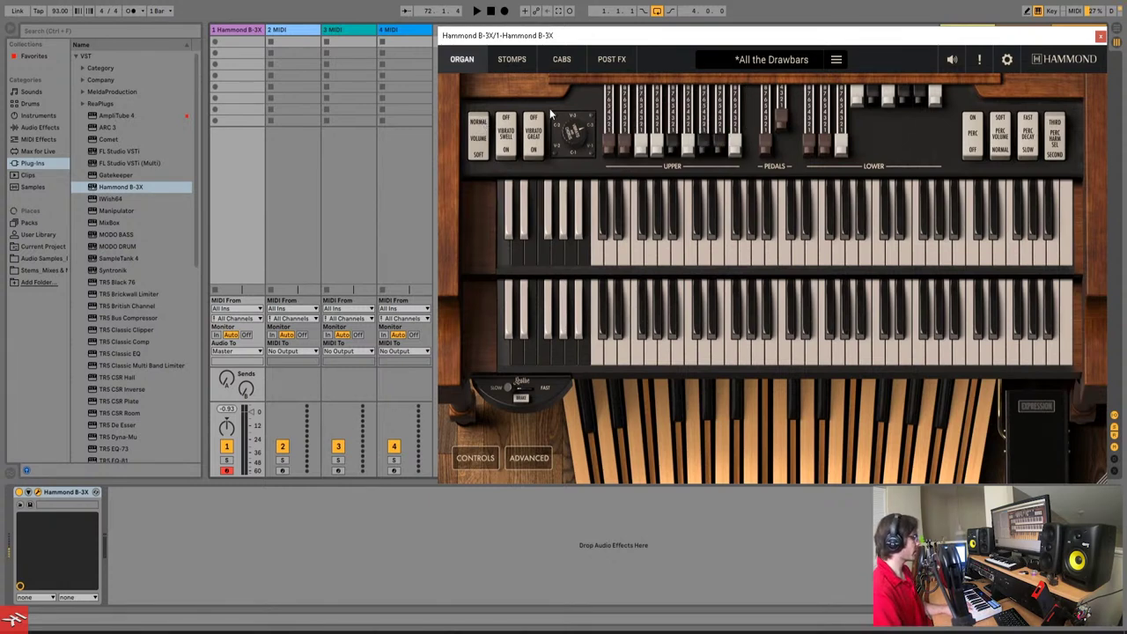
# Compare the organ's Normal and Soft volume settings by ear, finishing on Soft.
pyautogui.click(477, 139)
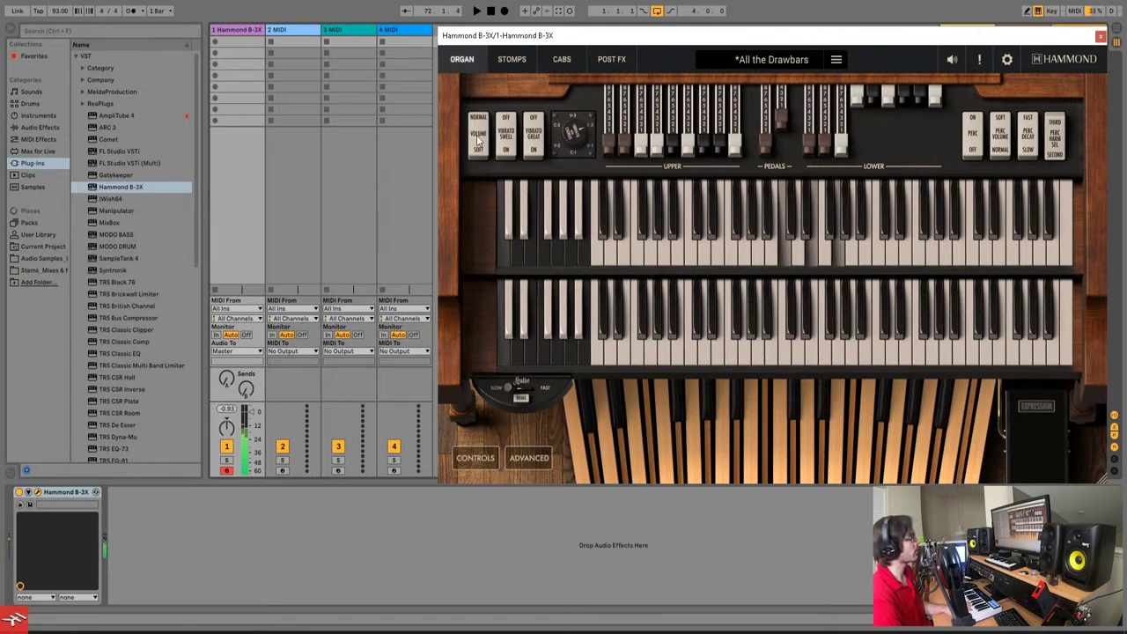
pyautogui.click(477, 140)
pyautogui.click(477, 139)
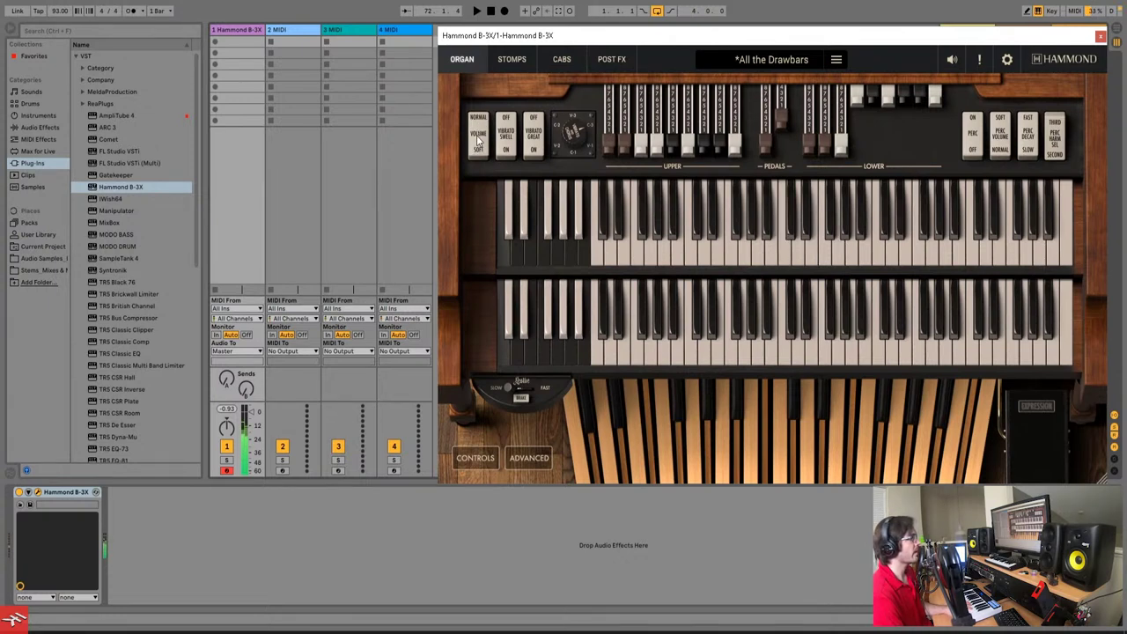
pyautogui.click(477, 139)
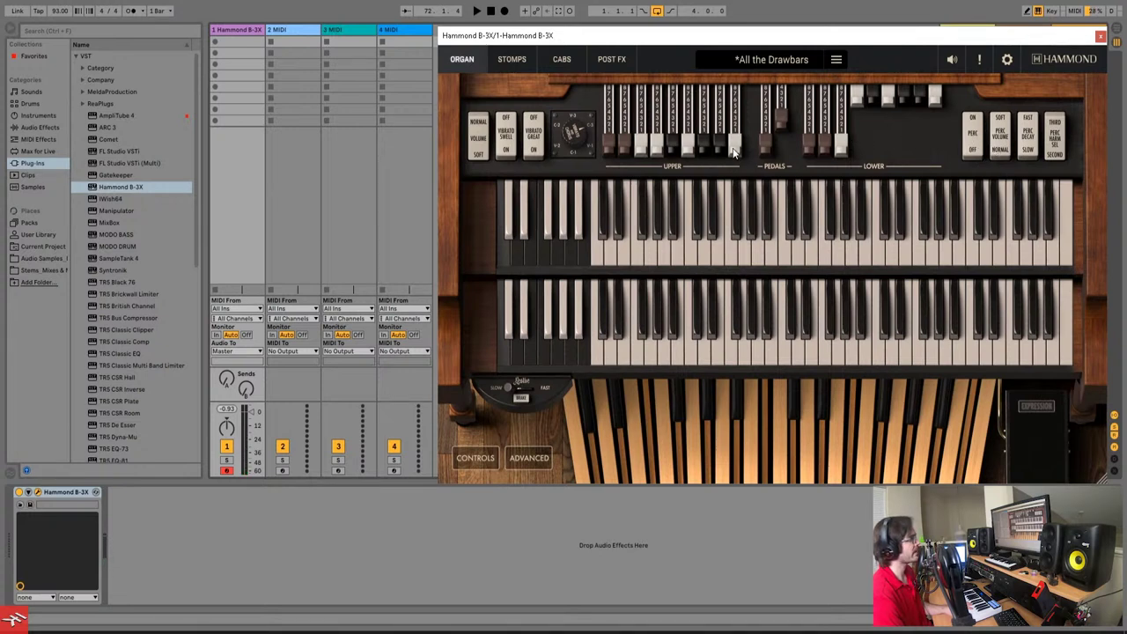
# Compare the sound with percussion on and off and with the last upper drawbar pushed in, leaving percussion on.
pyautogui.moveTo(736, 155); pyautogui.dragTo(755, 194)
pyautogui.click(975, 151)
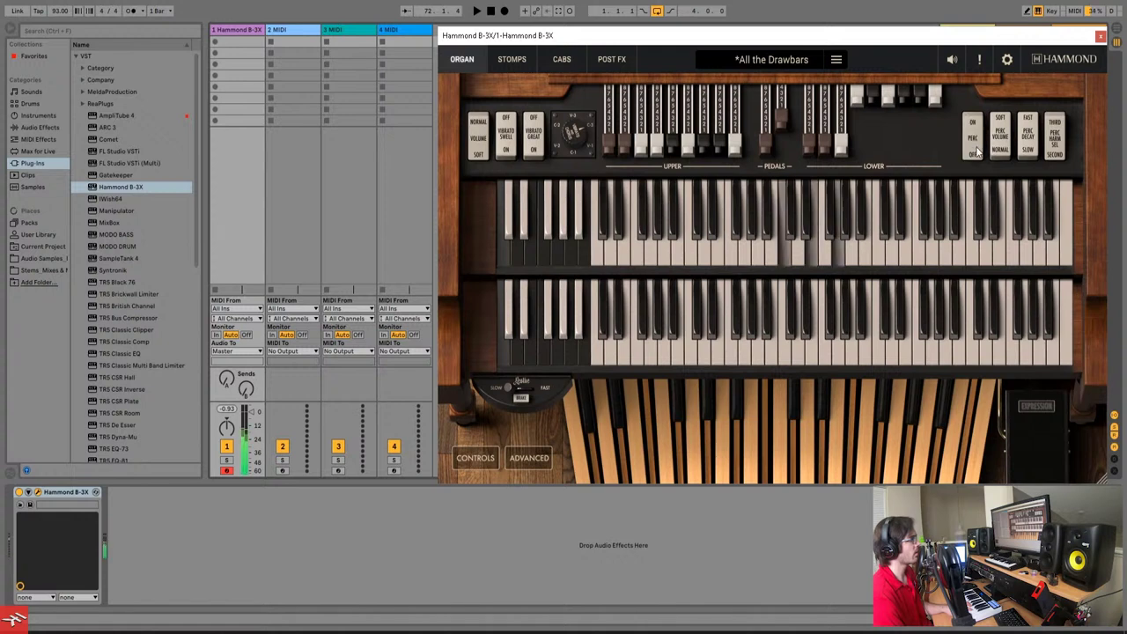
pyautogui.click(977, 125)
pyautogui.click(972, 150)
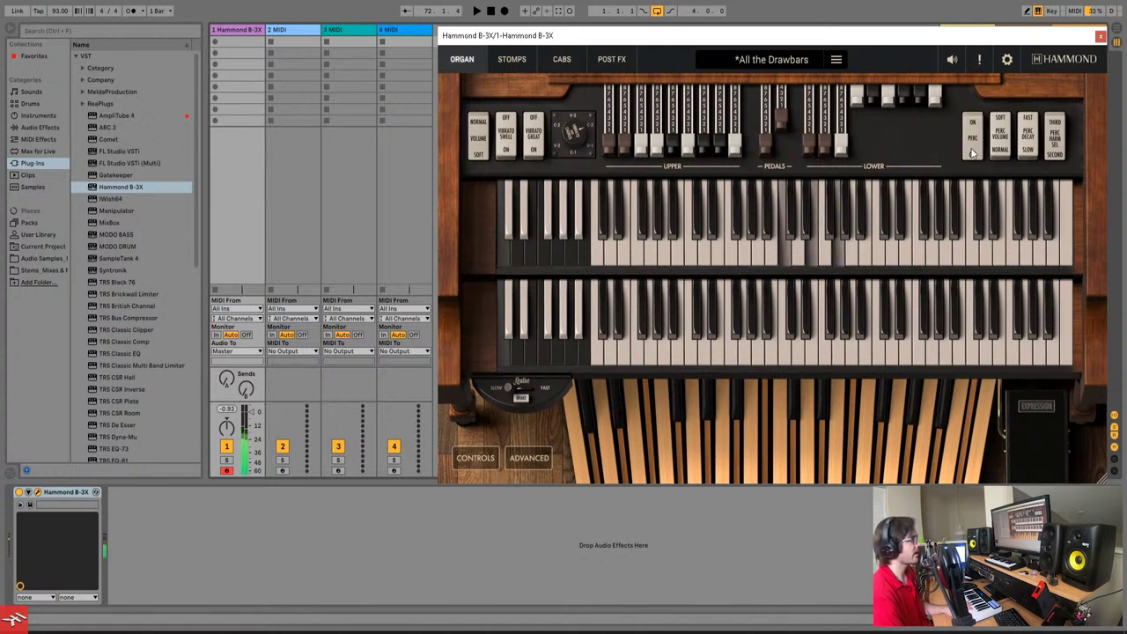
pyautogui.moveTo(732, 151); pyautogui.dragTo(743, 64)
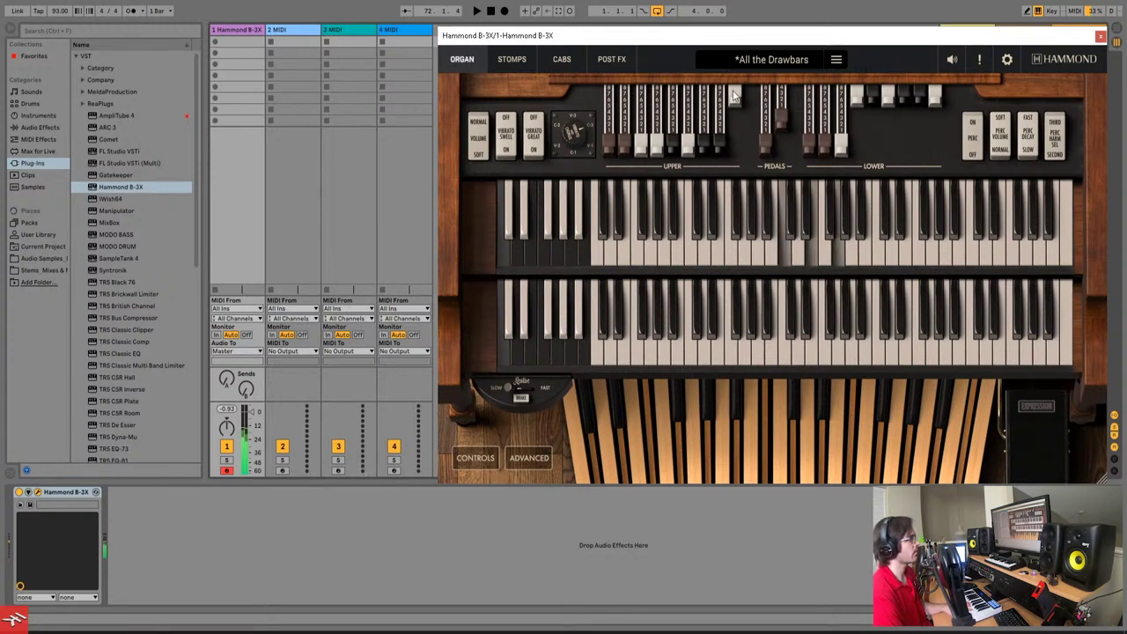
pyautogui.click(972, 132)
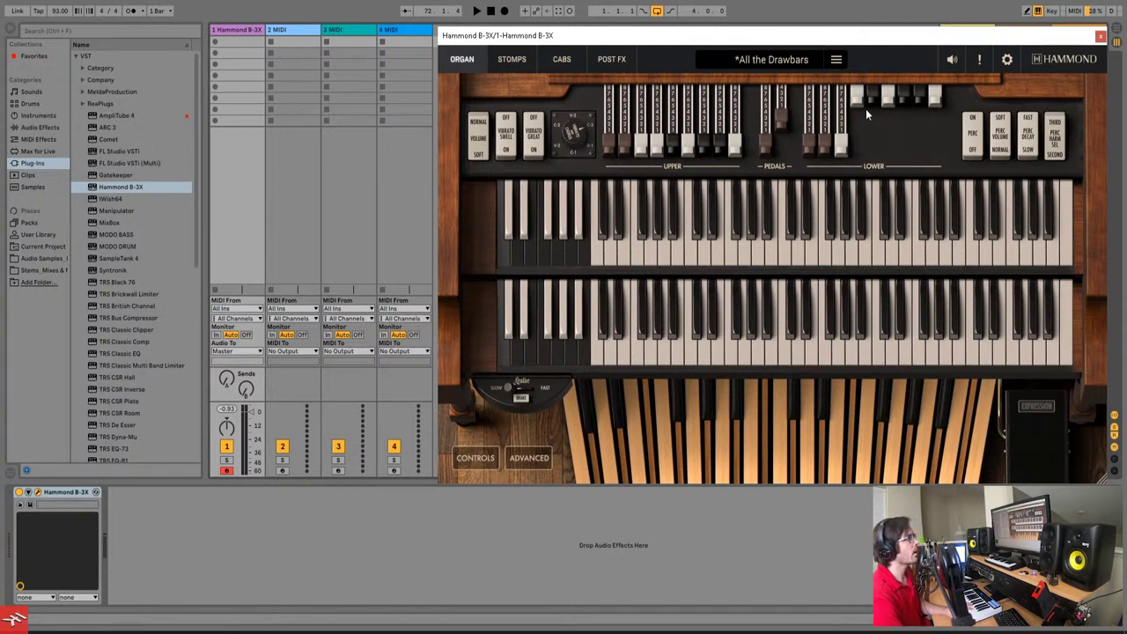
# Audition the percussion switches, ending with volume on Normal, decay on Slow and harmonic selection on Third.
pyautogui.click(1007, 135)
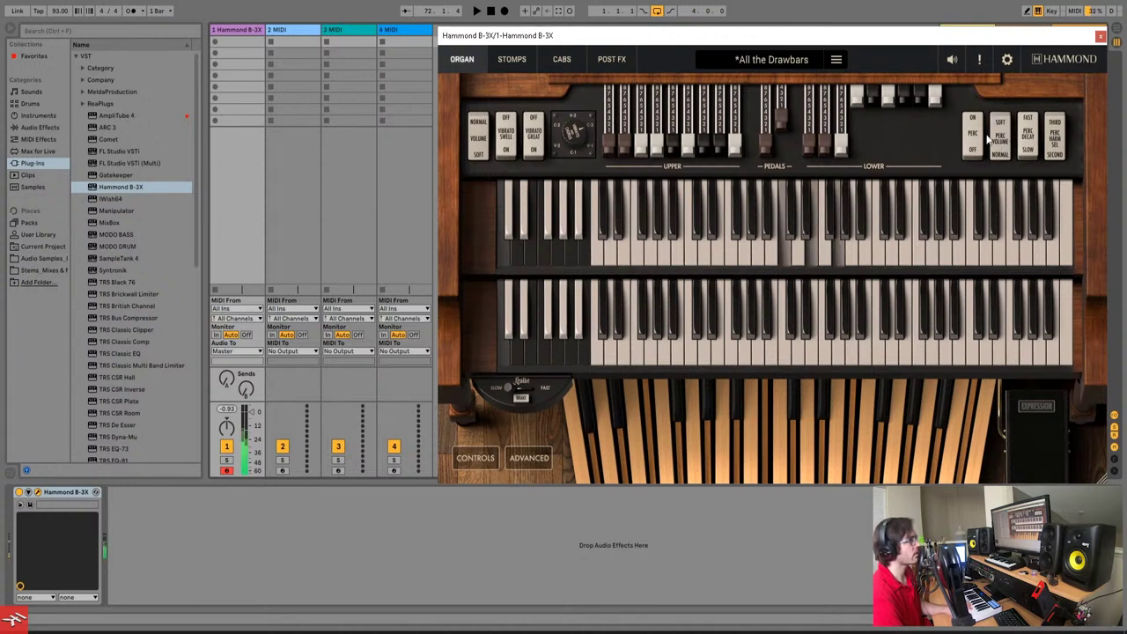
pyautogui.click(1000, 146)
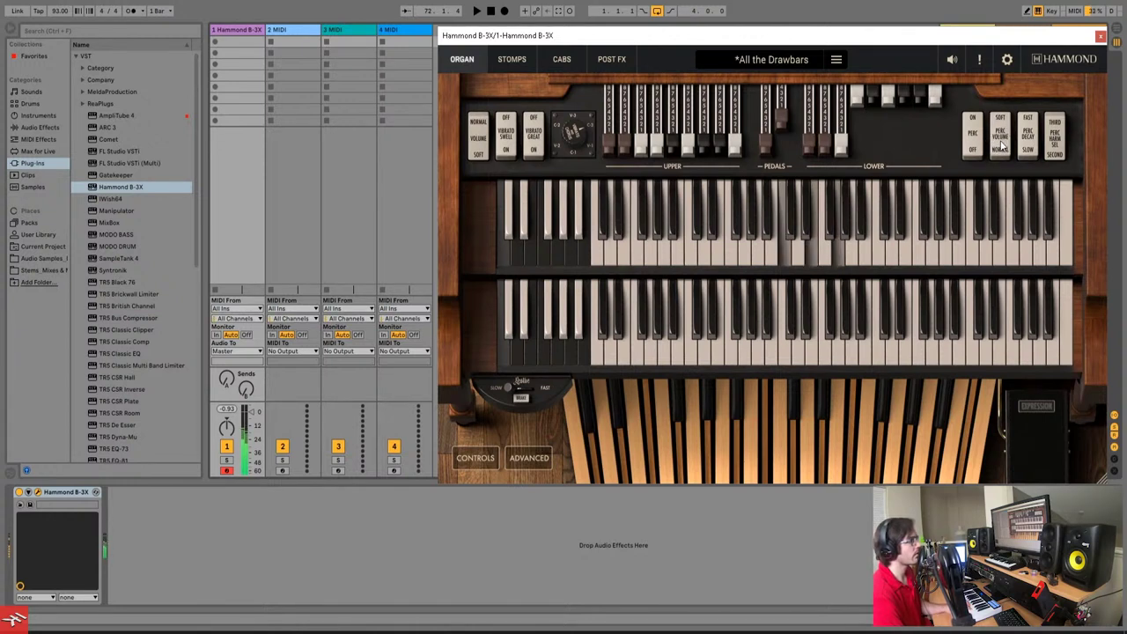
pyautogui.click(999, 146)
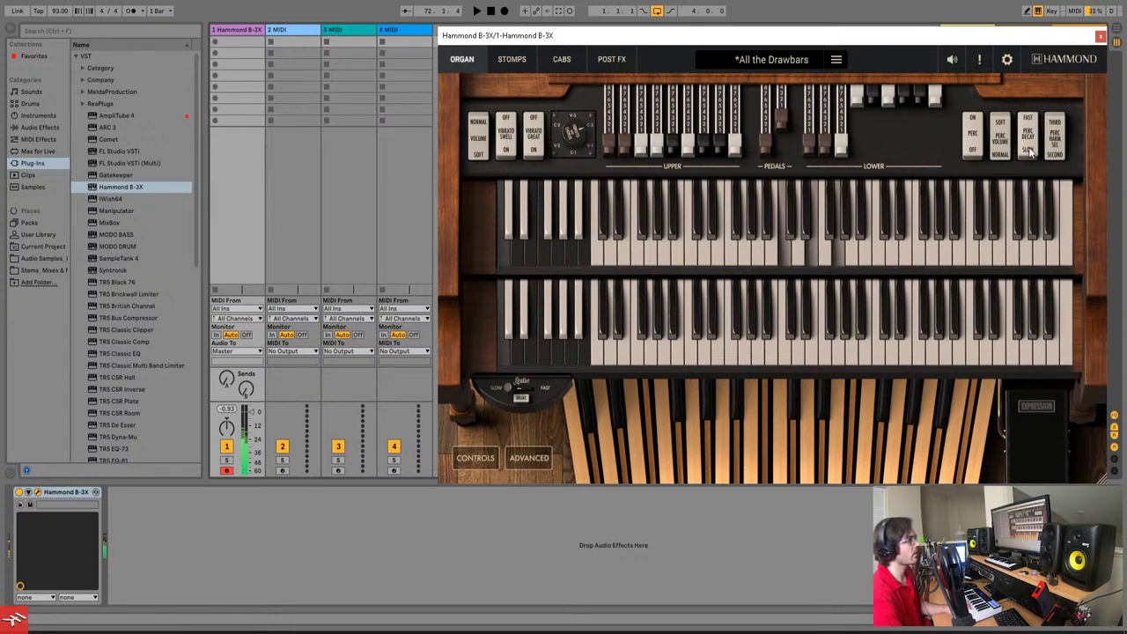
pyautogui.click(1029, 145)
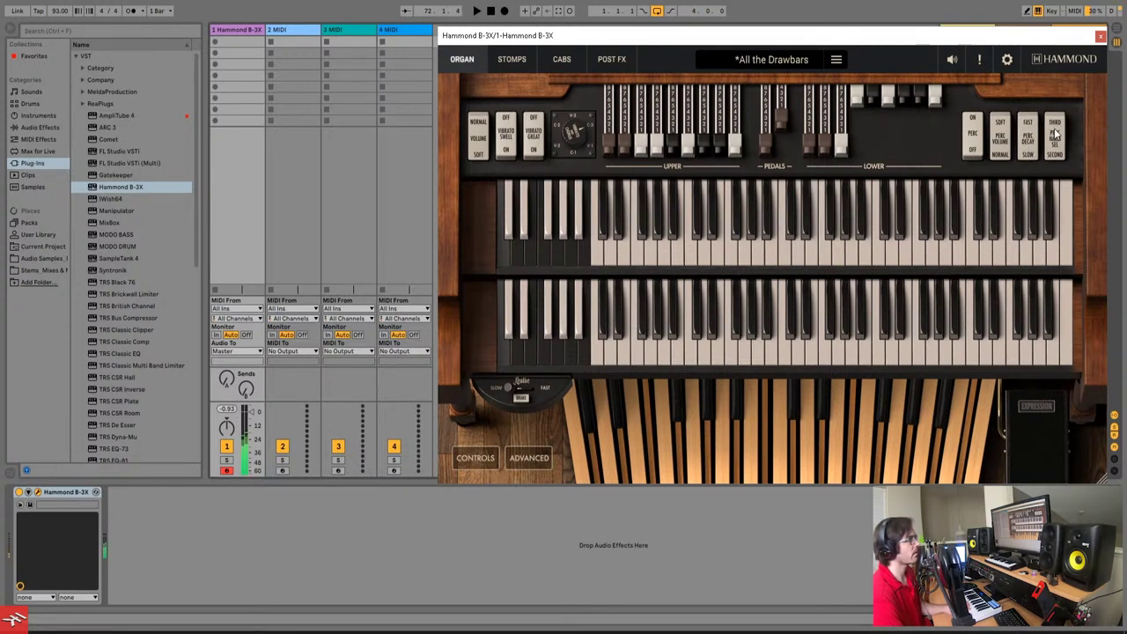
pyautogui.click(1054, 126)
pyautogui.click(1055, 156)
pyautogui.click(1054, 125)
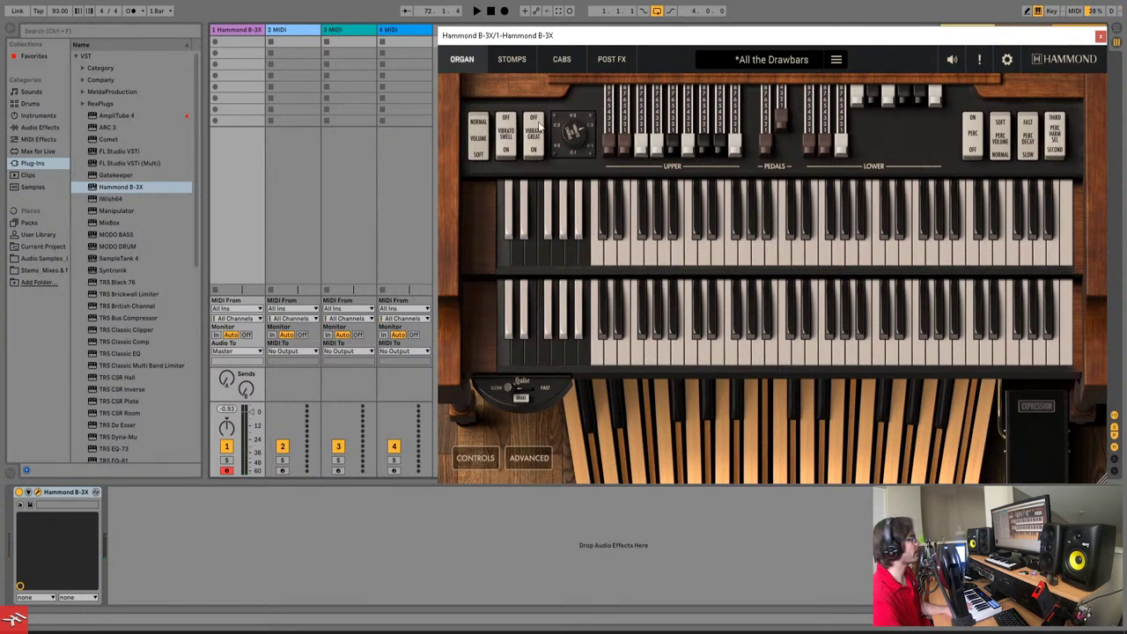
# Audition the vibrato and chorus settings, ending with Vibrato Swell on, Vibrato Great off and the dial at V-3.
pyautogui.click(533, 136)
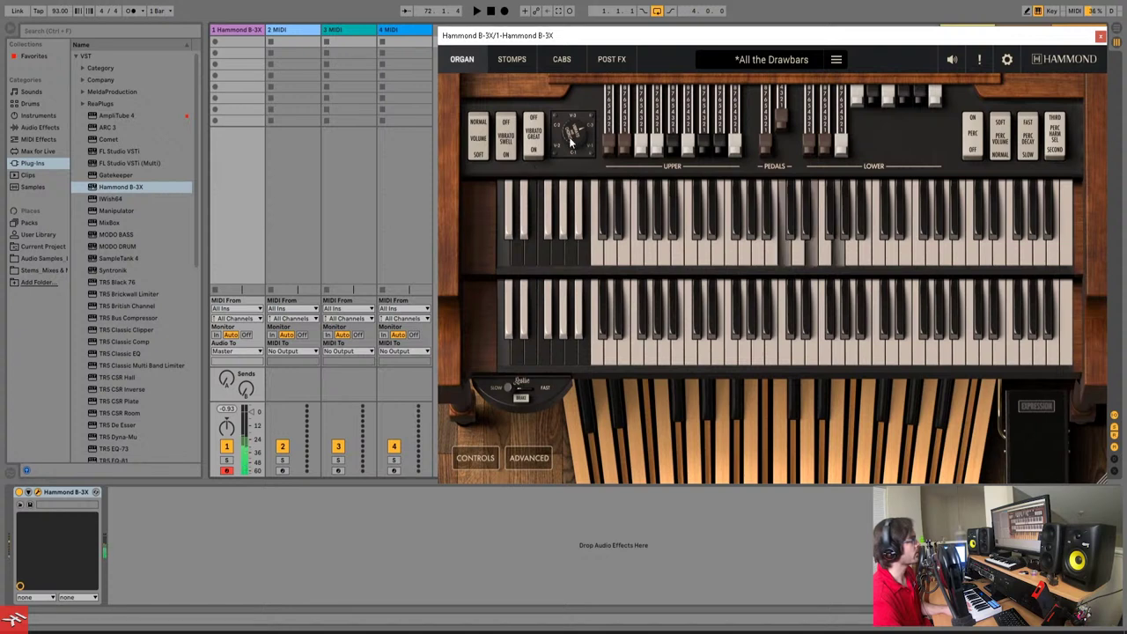
pyautogui.moveTo(575, 164); pyautogui.dragTo(573, 285)
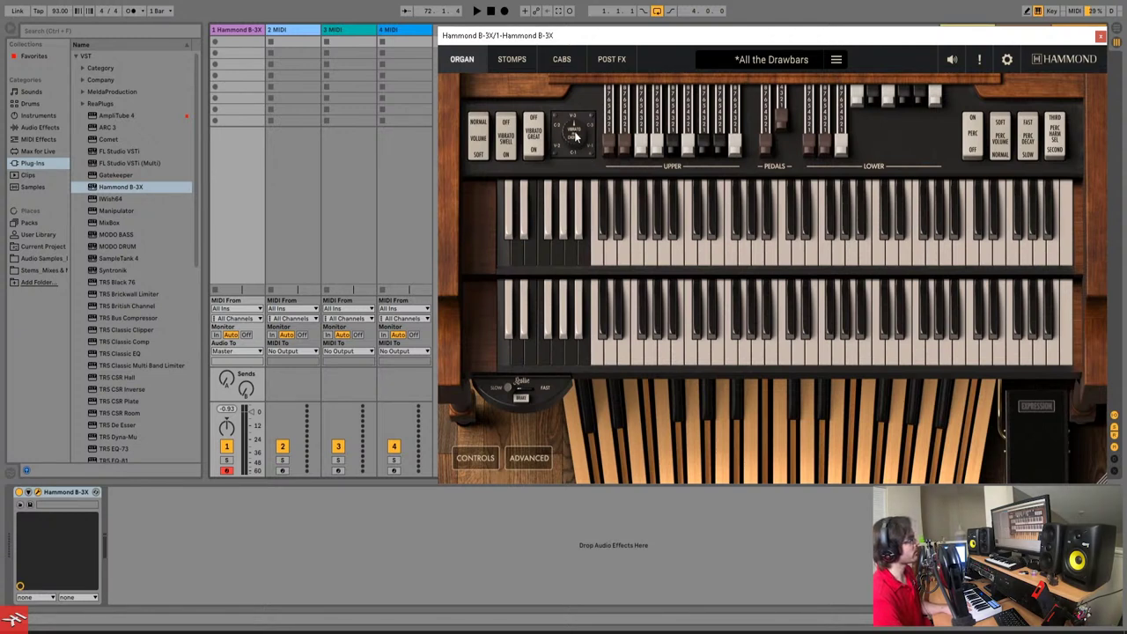
pyautogui.moveTo(574, 132); pyautogui.dragTo(579, 242)
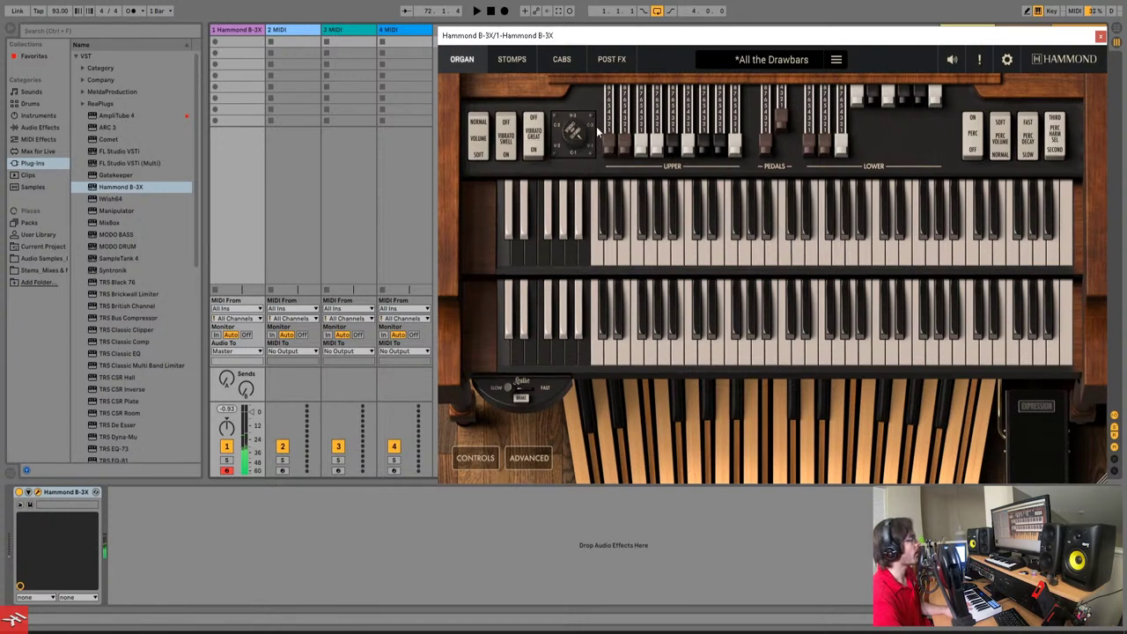
pyautogui.moveTo(578, 131); pyautogui.dragTo(591, 200)
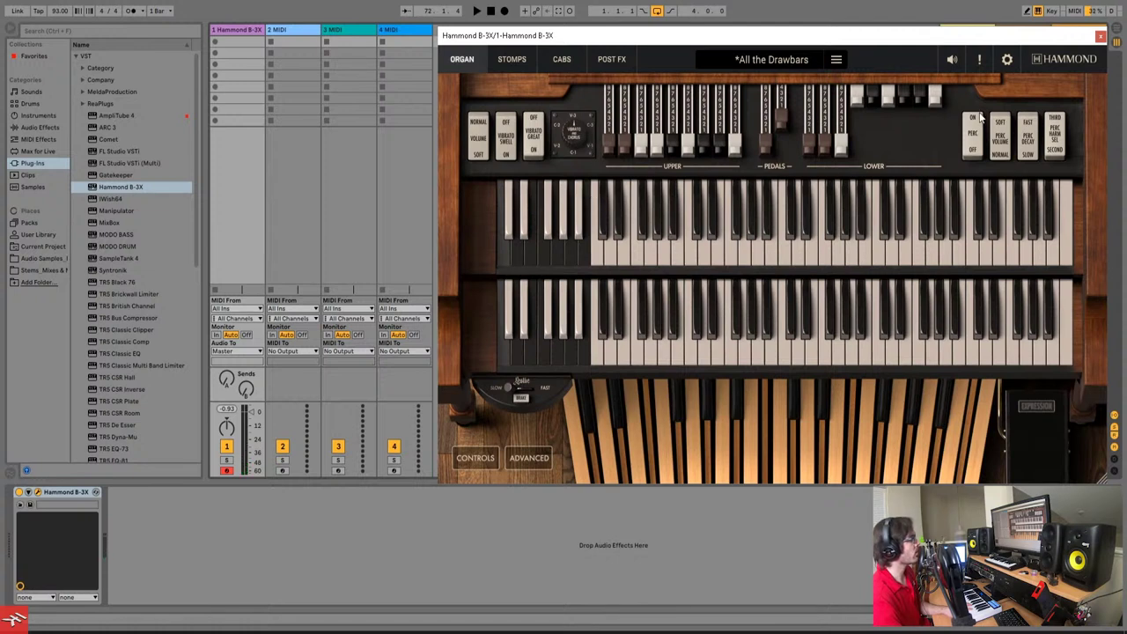
# Audition several upper-manual drawbar presets in the enlarged controls view, ending on the first preset of the raised row.
pyautogui.click(467, 460)
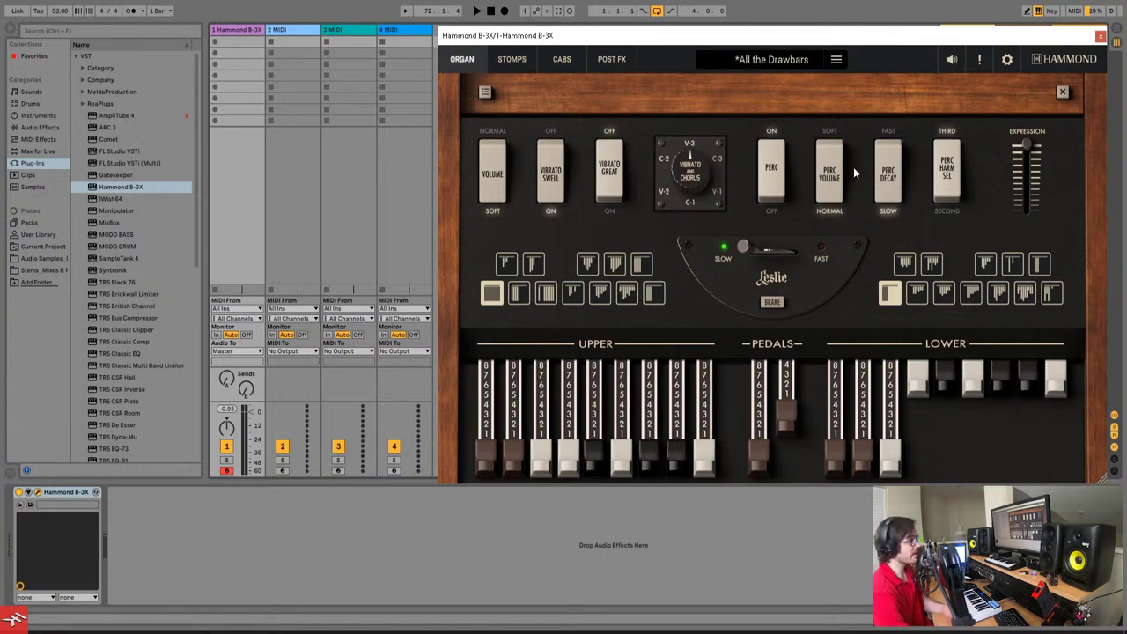
pyautogui.click(641, 264)
pyautogui.moveTo(704, 375); pyautogui.dragTo(704, 465)
pyautogui.click(654, 298)
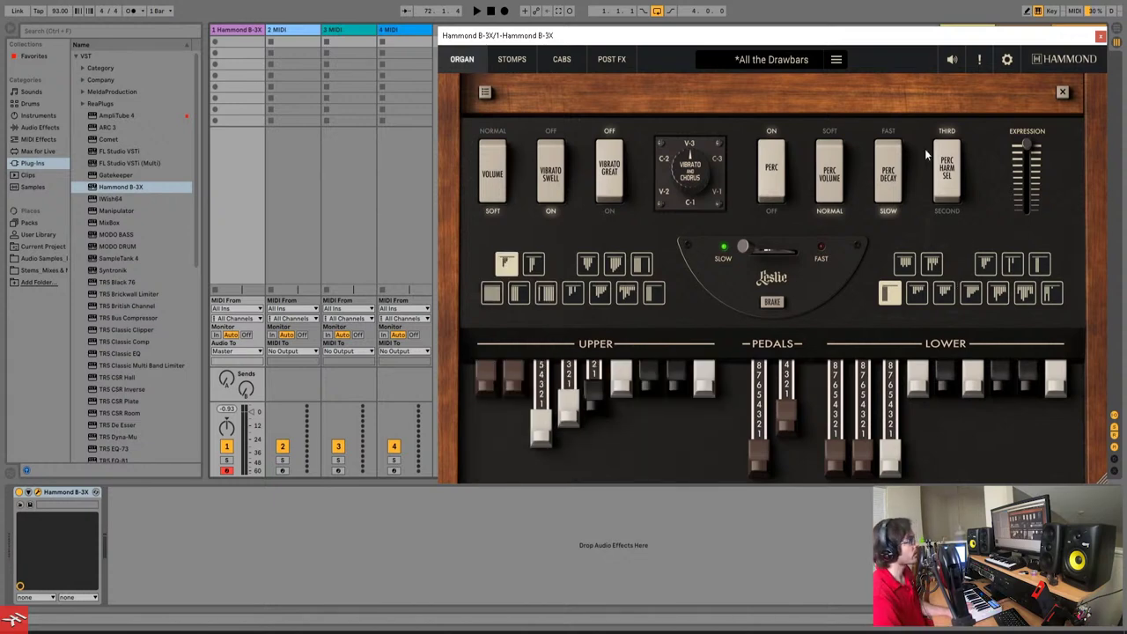
pyautogui.click(1062, 92)
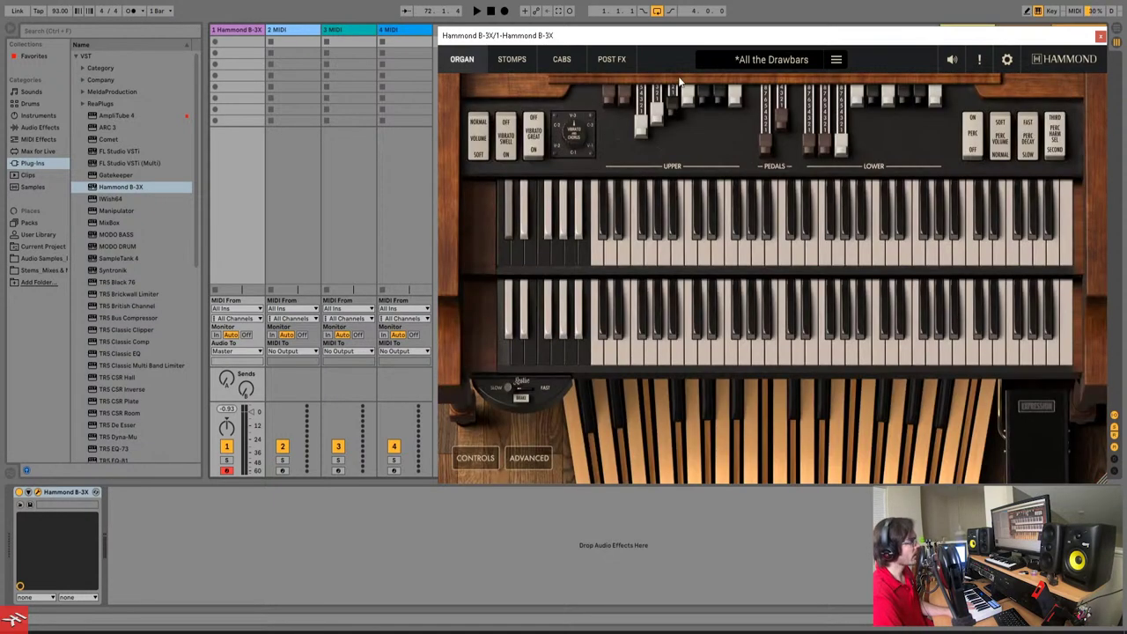
# Reopen the enlarged controls view and examine the program change assignments of the organ presets.
pyautogui.click(474, 458)
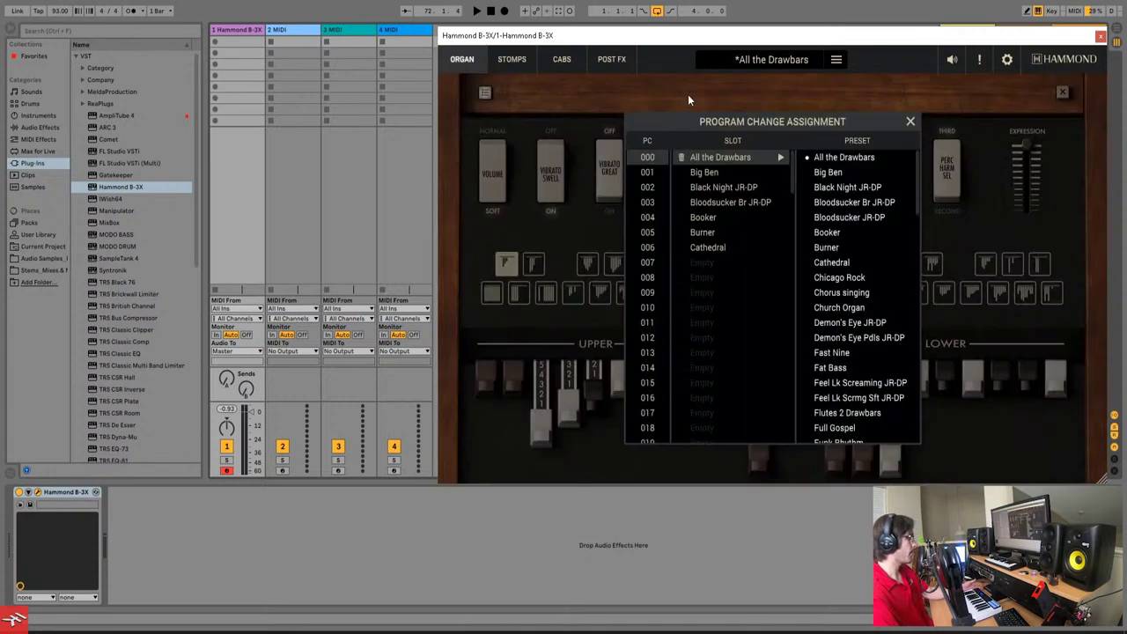
pyautogui.click(911, 122)
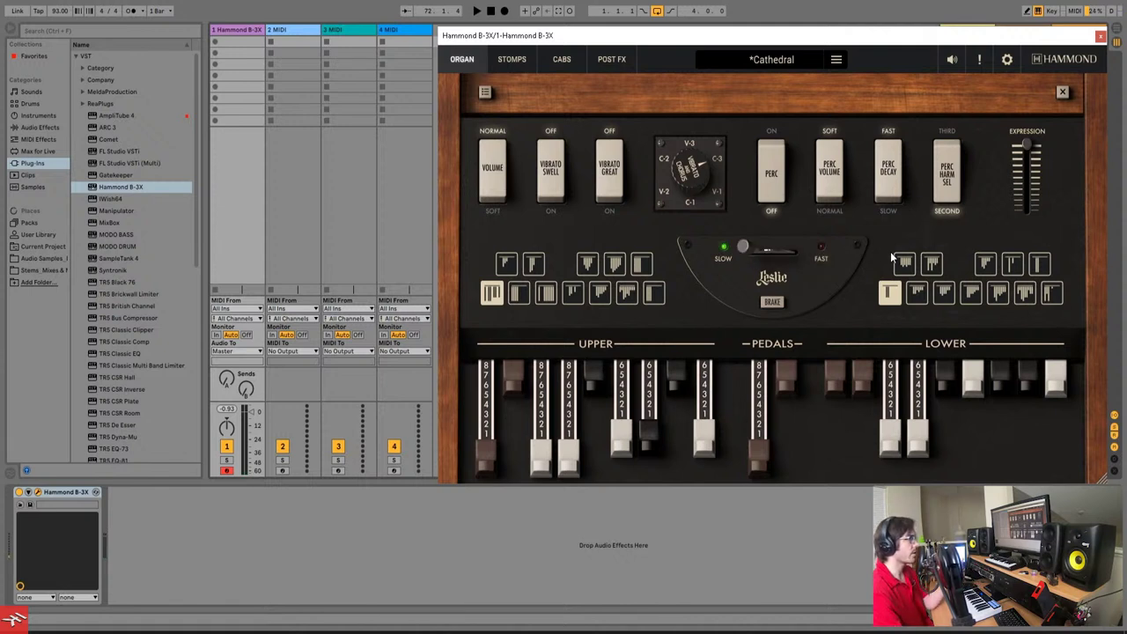
# Try out the Expression slider, leave it at maximum and return to the full organ view.
pyautogui.moveTo(1026, 142)
pyautogui.mouseDown()
pyautogui.moveTo(1024, 218)
pyautogui.moveTo(1043, 133)
pyautogui.mouseUp()
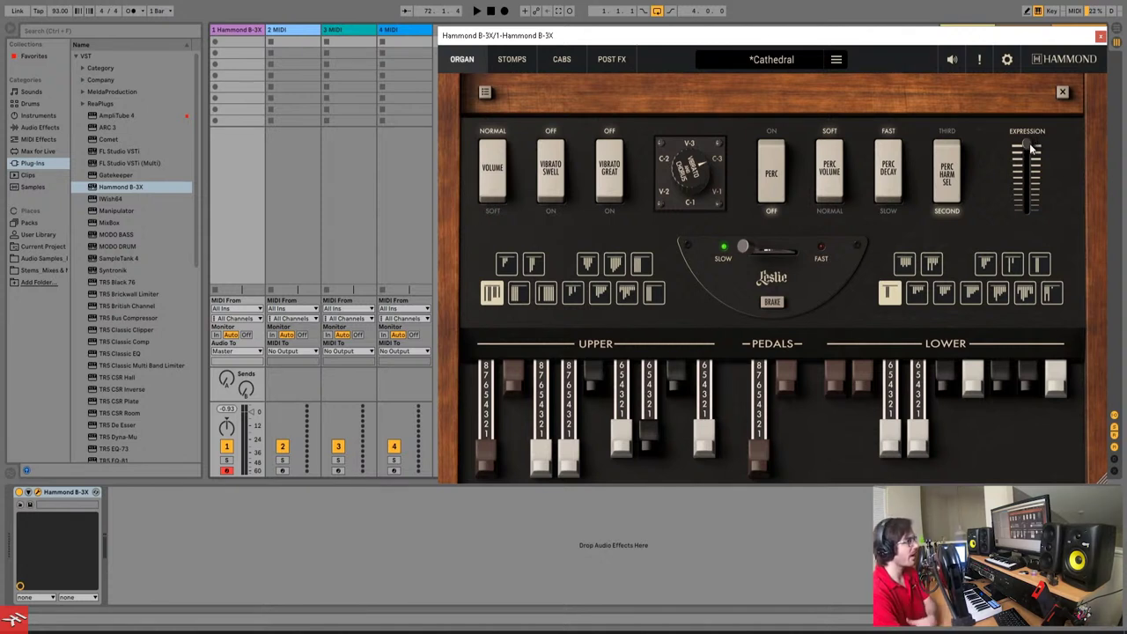
pyautogui.moveTo(1027, 144); pyautogui.dragTo(1048, 114)
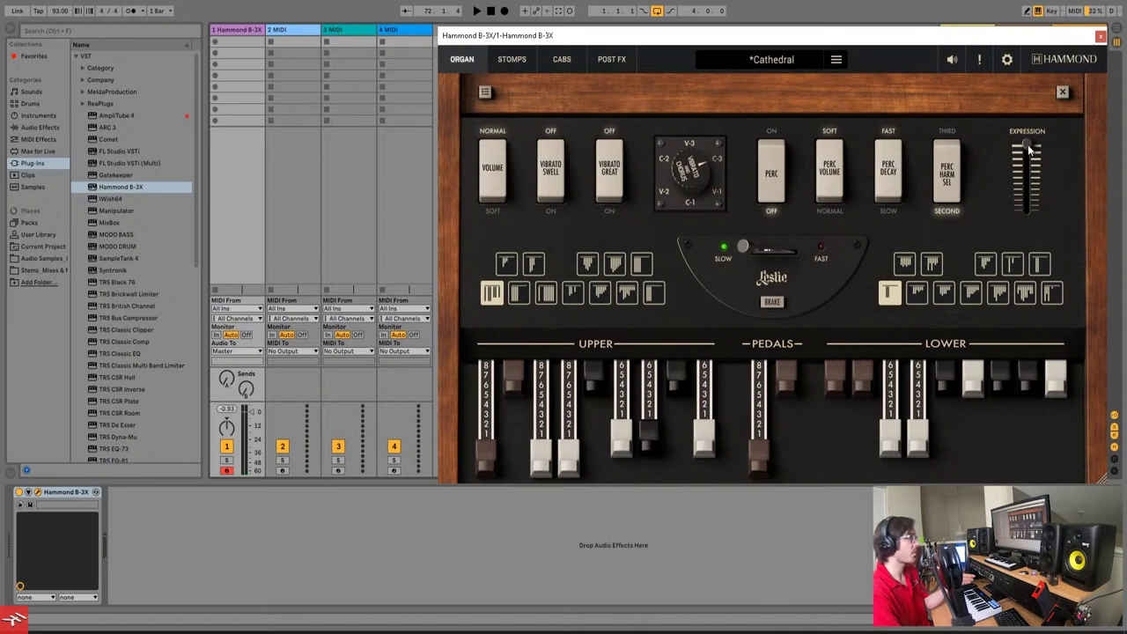
pyautogui.click(1063, 91)
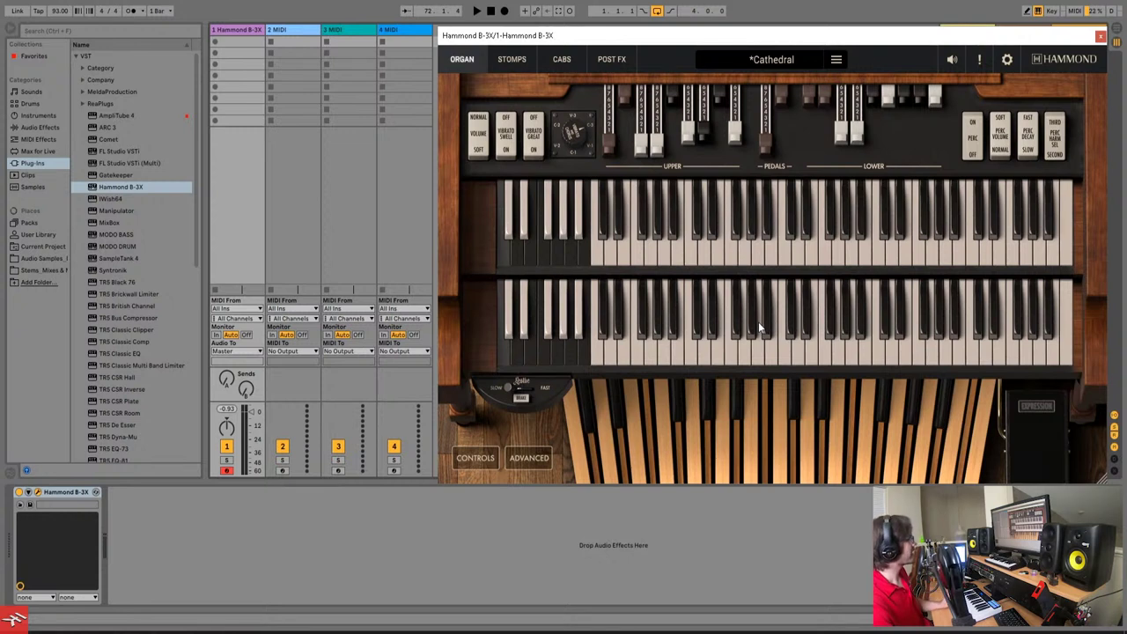
# Open the organ's advanced settings and look through the available tonewheel models without changing the selected one.
pyautogui.click(533, 457)
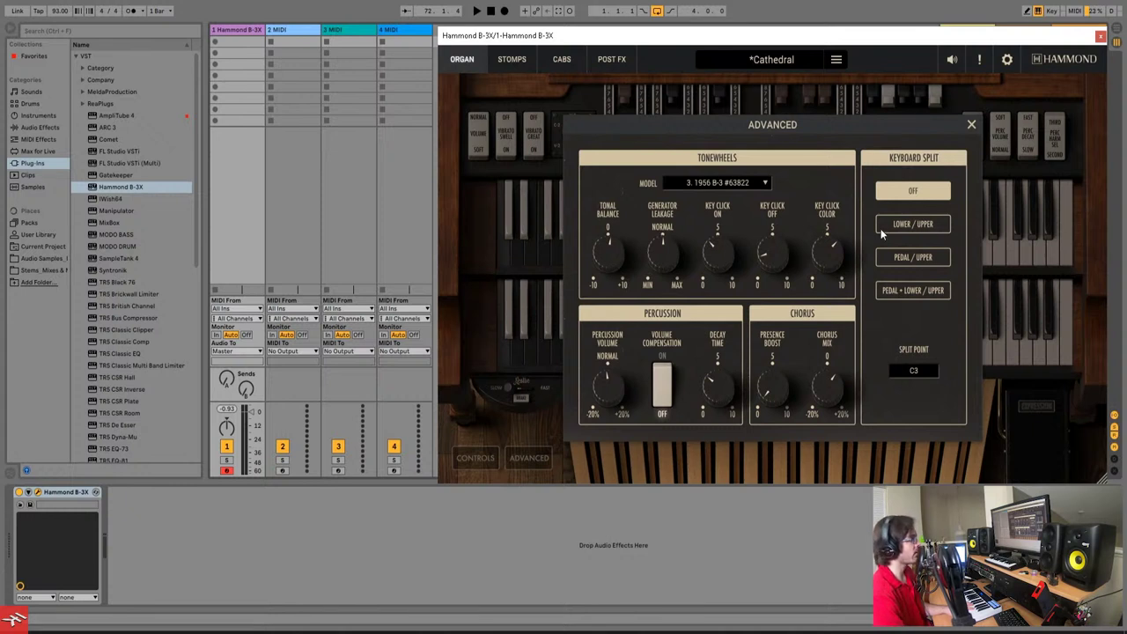
pyautogui.click(765, 184)
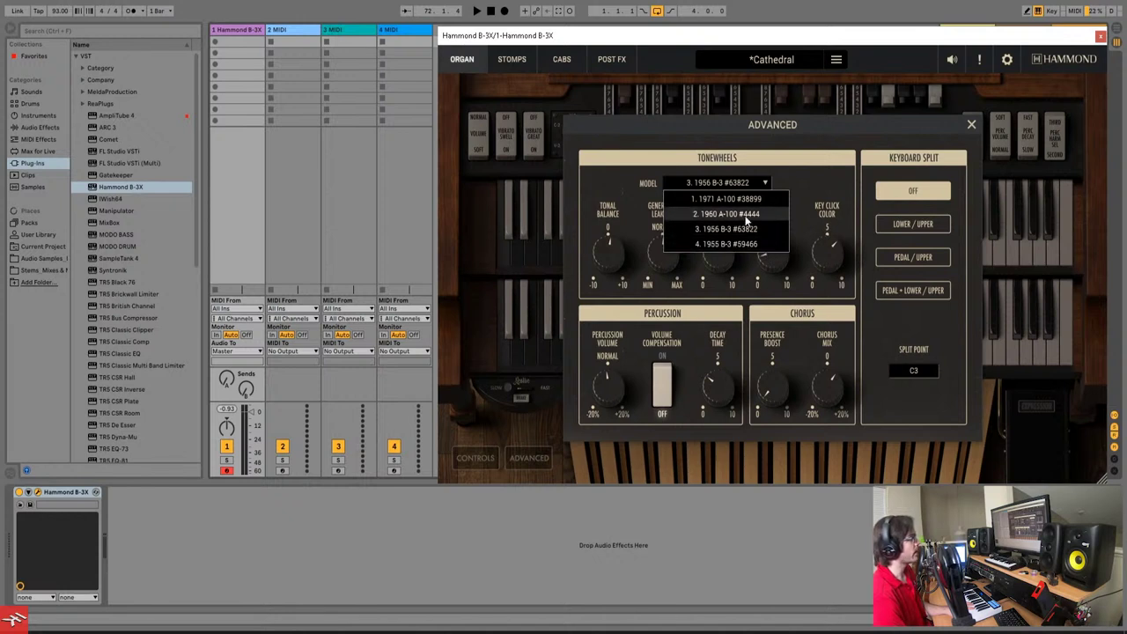
pyautogui.click(791, 183)
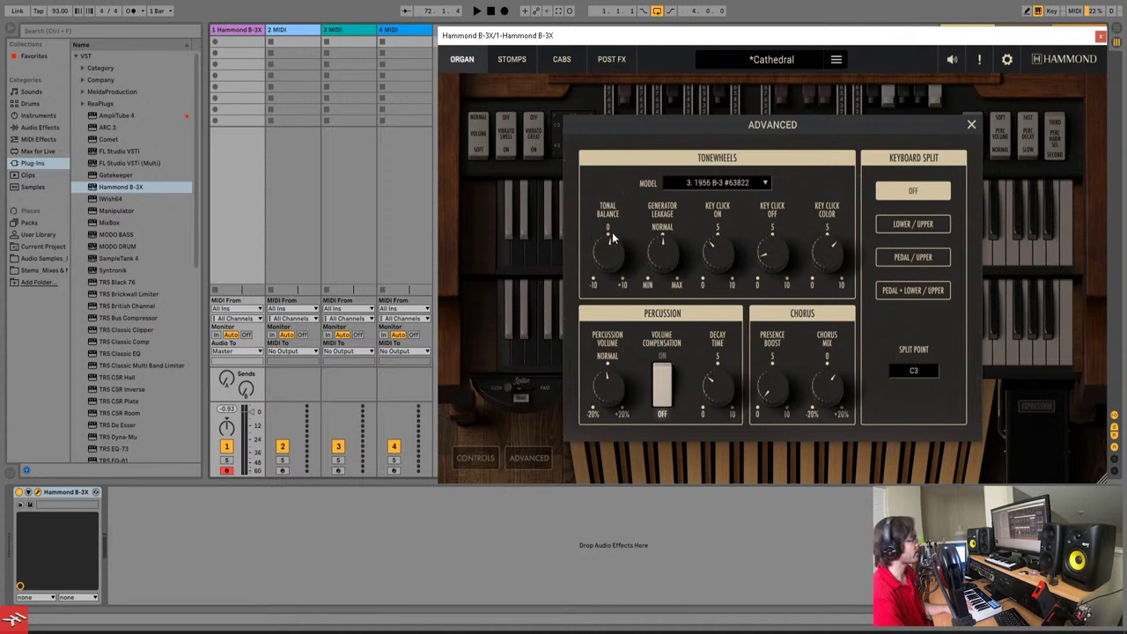
# Raise Generator Leakage to 10 and audition different Key Click On, Key Click Off and Key Click Color amounts.
pyautogui.moveTo(616, 239); pyautogui.dragTo(674, 178)
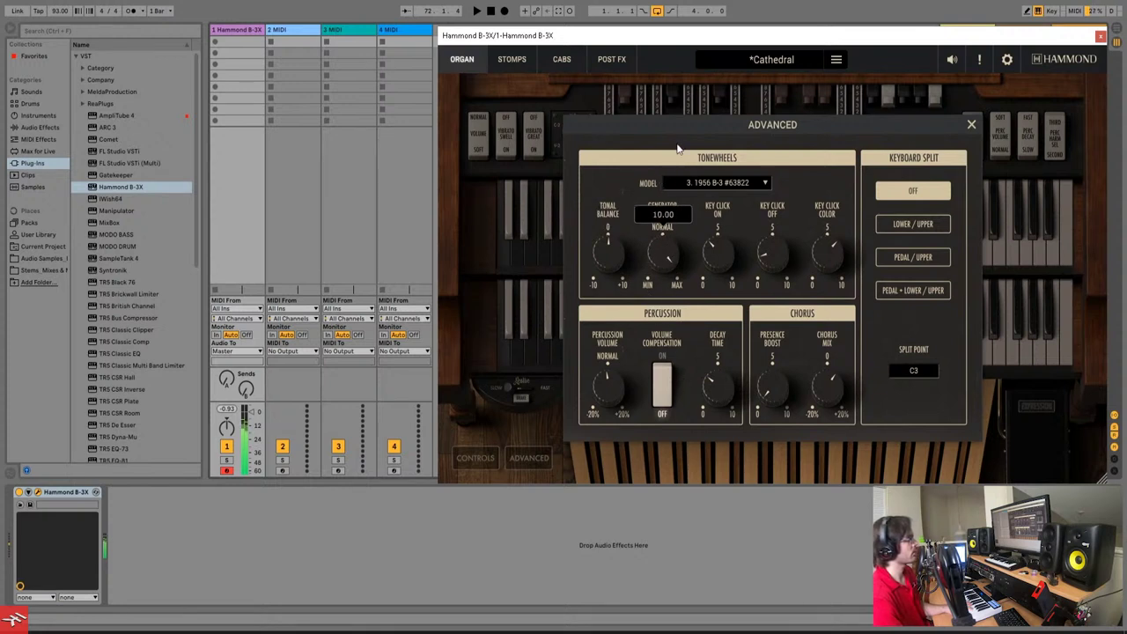
pyautogui.moveTo(716, 254); pyautogui.dragTo(720, 315)
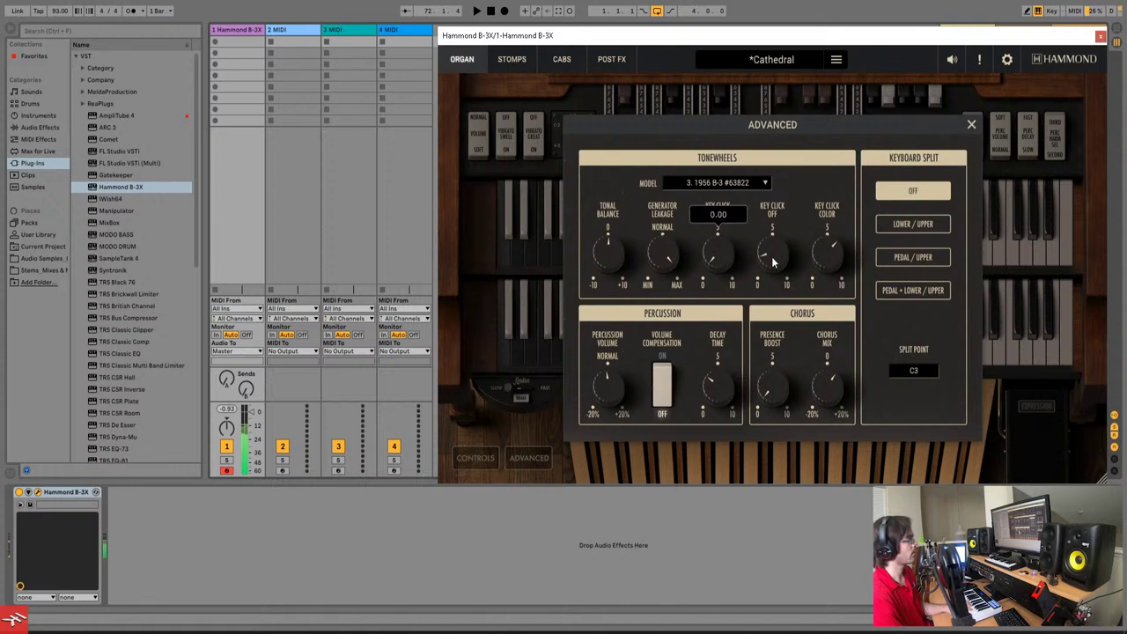
pyautogui.moveTo(770, 263); pyautogui.dragTo(819, 88)
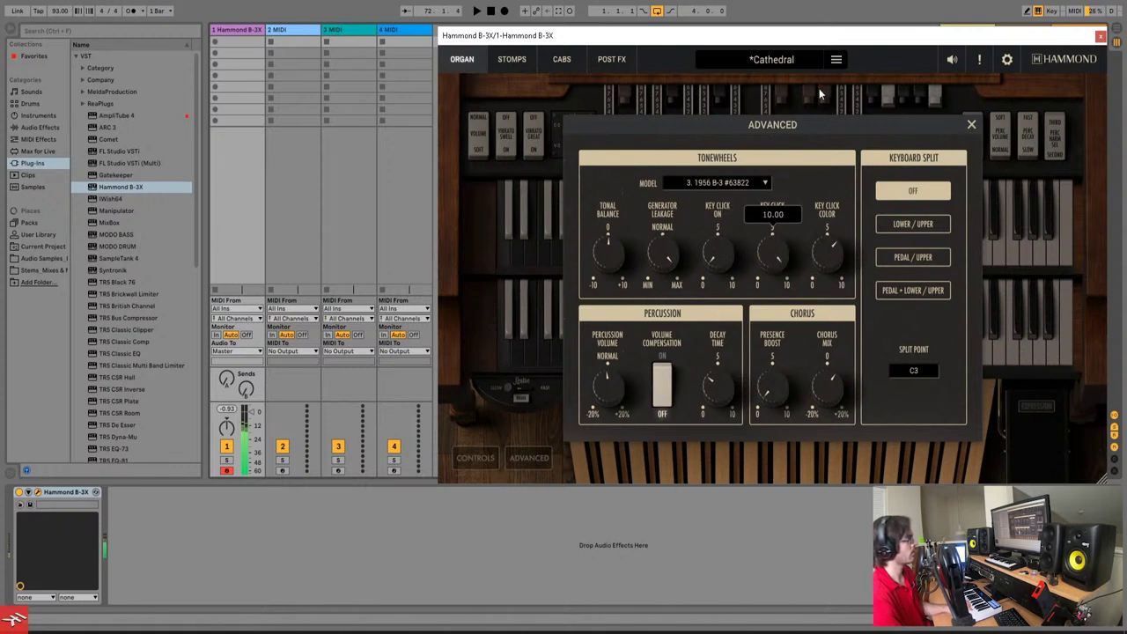
pyautogui.moveTo(763, 267); pyautogui.dragTo(790, 332)
pyautogui.moveTo(728, 263); pyautogui.dragTo(741, 197)
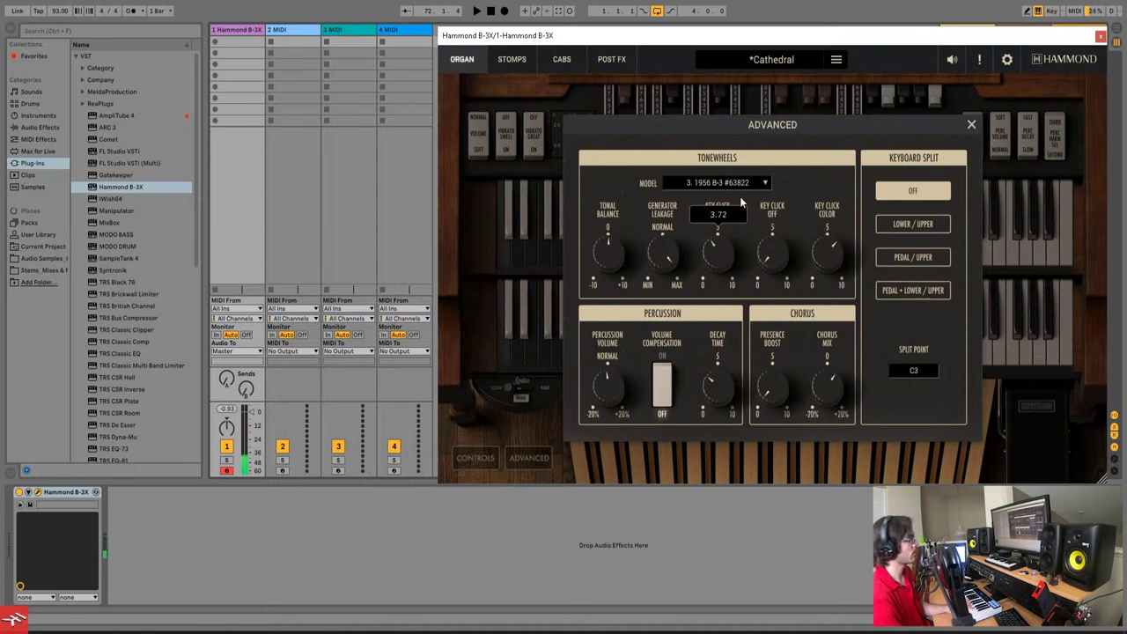
pyautogui.moveTo(769, 252); pyautogui.dragTo(792, 111)
pyautogui.moveTo(729, 245); pyautogui.dragTo(771, 100)
pyautogui.moveTo(829, 271); pyautogui.dragTo(817, 315)
pyautogui.moveTo(772, 260); pyautogui.dragTo(753, 294)
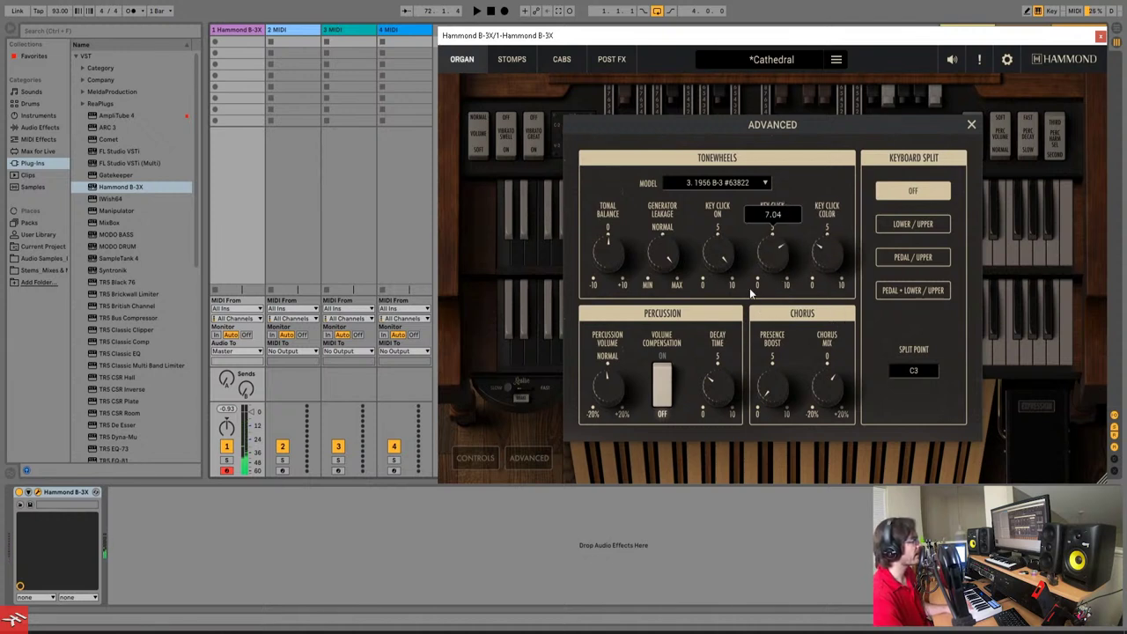
pyautogui.moveTo(723, 257); pyautogui.dragTo(718, 317)
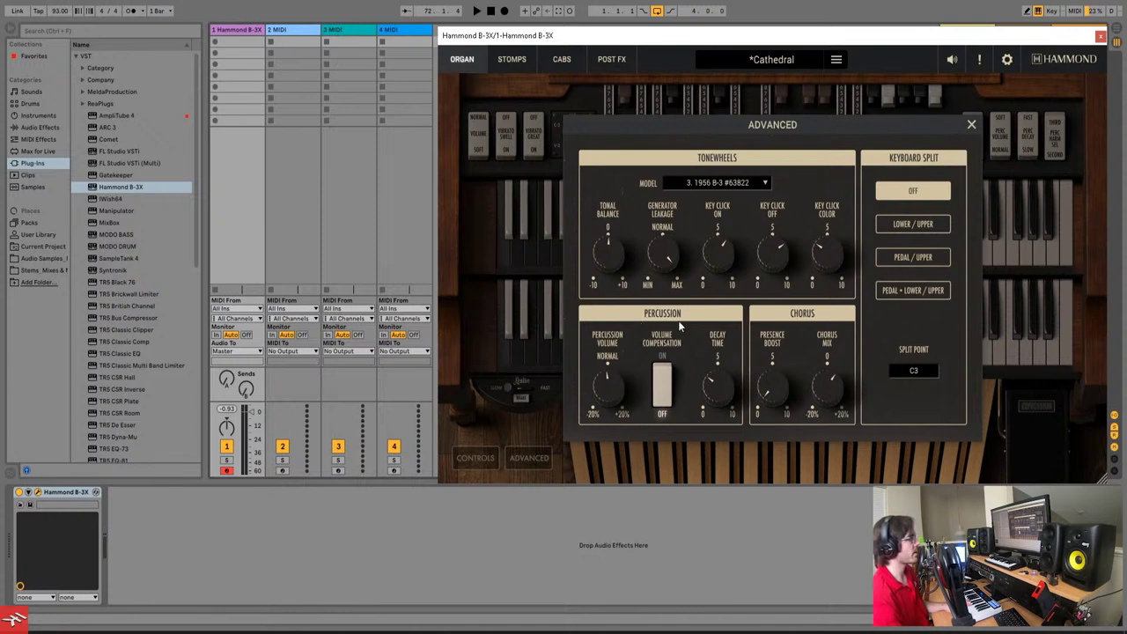
# Switch percussion Volume Compensation on, set Percussion Volume to +50% and Decay Time to 0.
pyautogui.click(669, 383)
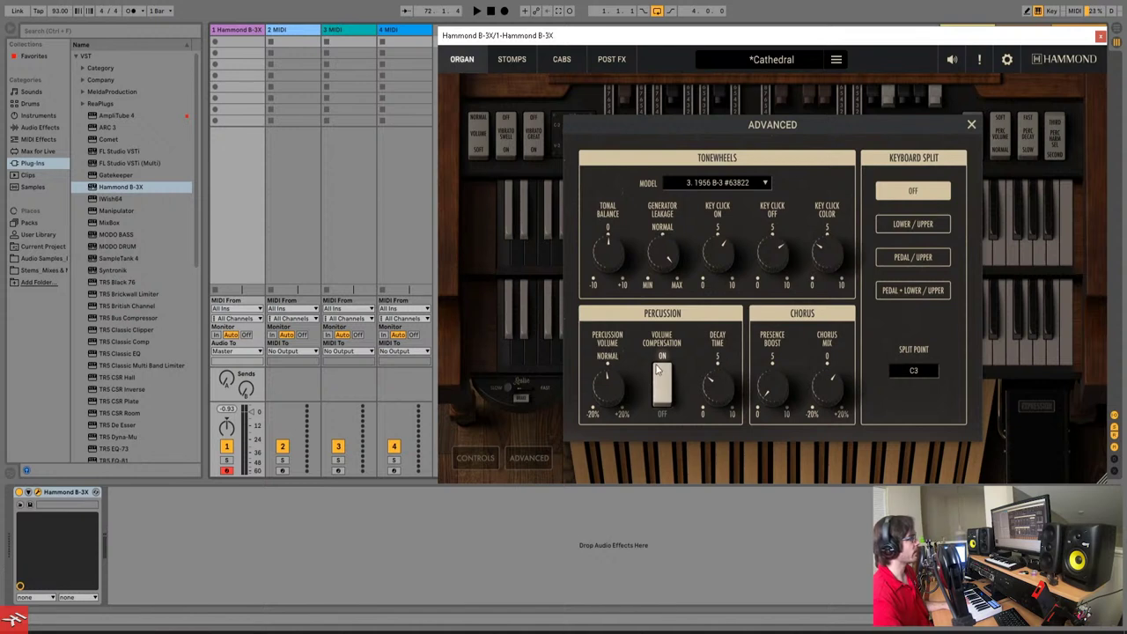
pyautogui.moveTo(607, 388); pyautogui.dragTo(620, 280)
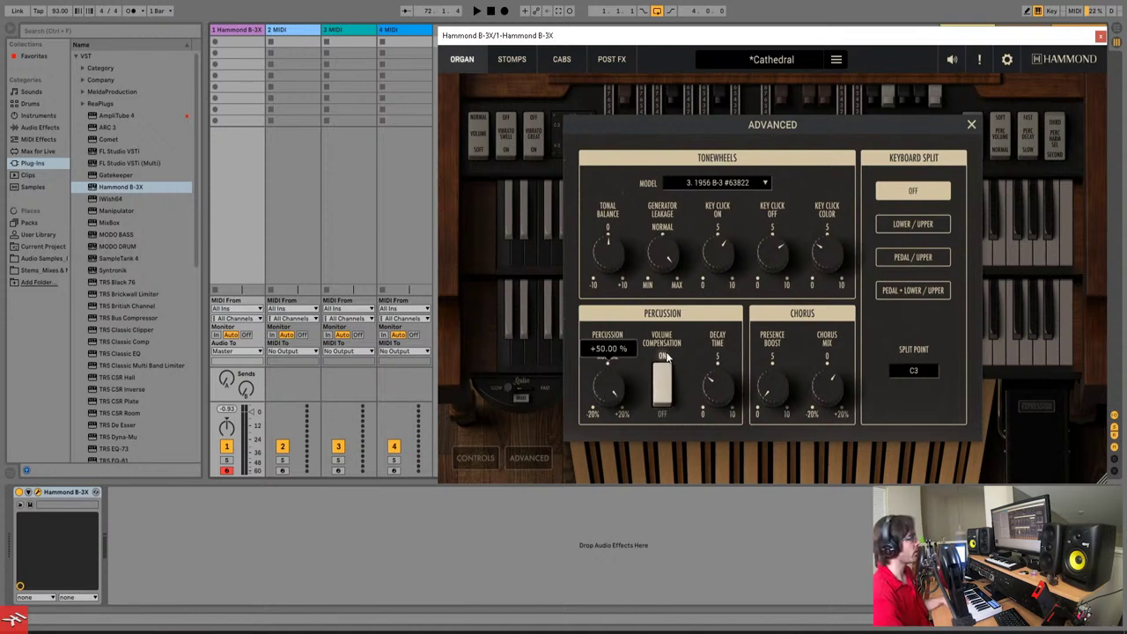
pyautogui.moveTo(731, 404); pyautogui.dragTo(731, 460)
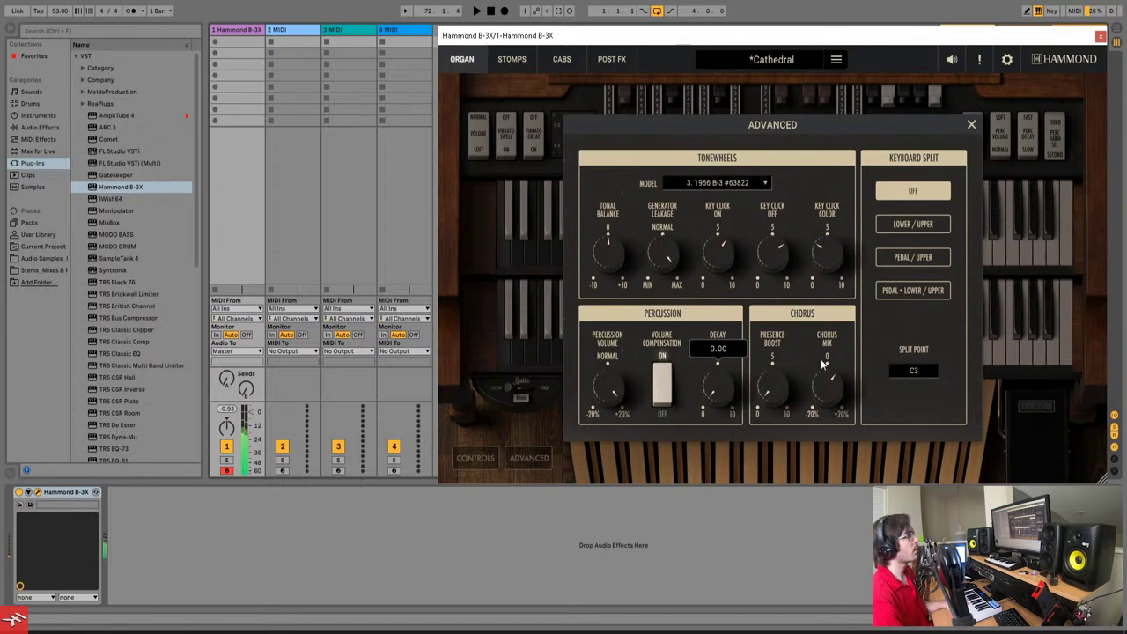
# Return to the full organ view and switch the percussion on.
pyautogui.click(971, 125)
pyautogui.click(964, 145)
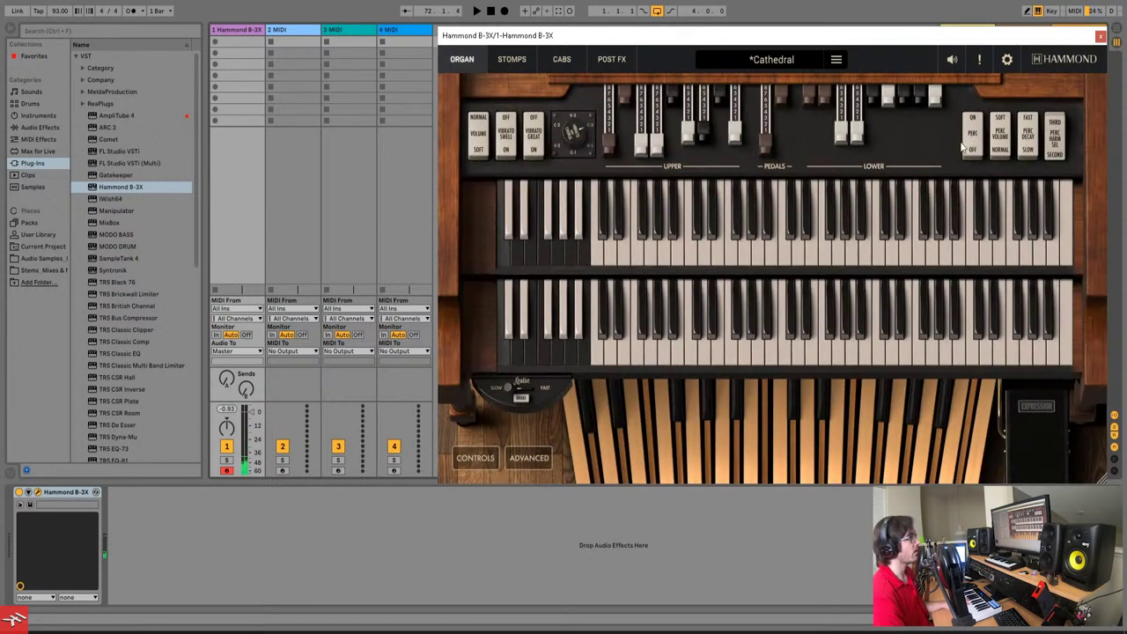
pyautogui.moveTo(738, 137); pyautogui.dragTo(734, 193)
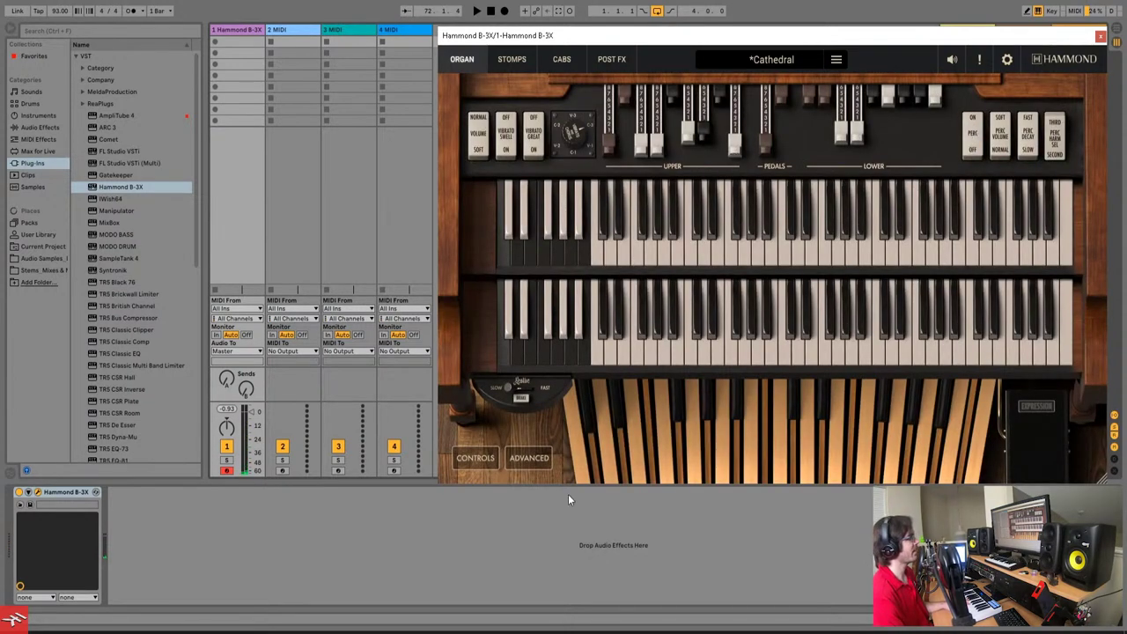
# Reopen the advanced settings and audition different Percussion Volume and Decay Time amounts.
pyautogui.click(528, 457)
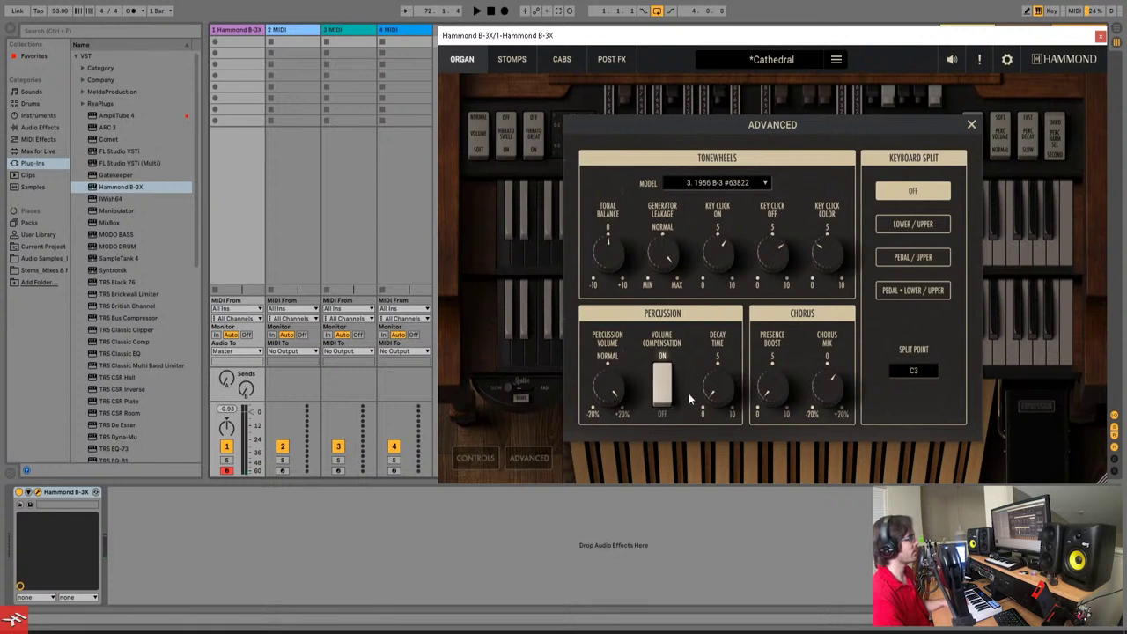
pyautogui.moveTo(721, 365); pyautogui.dragTo(725, 225)
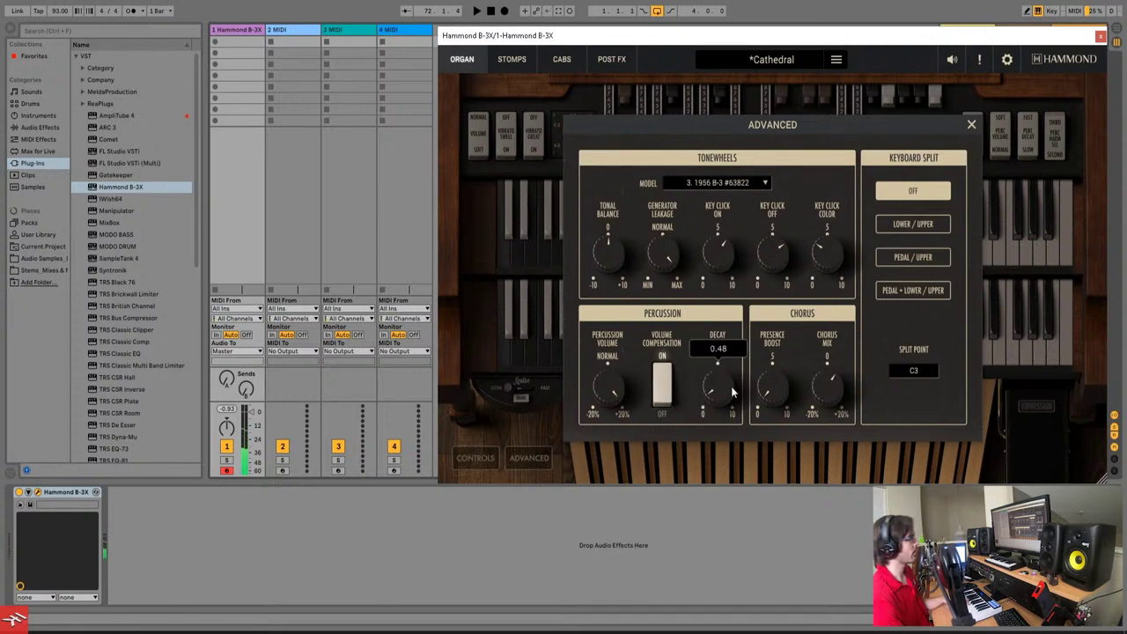
pyautogui.moveTo(607, 391); pyautogui.dragTo(609, 463)
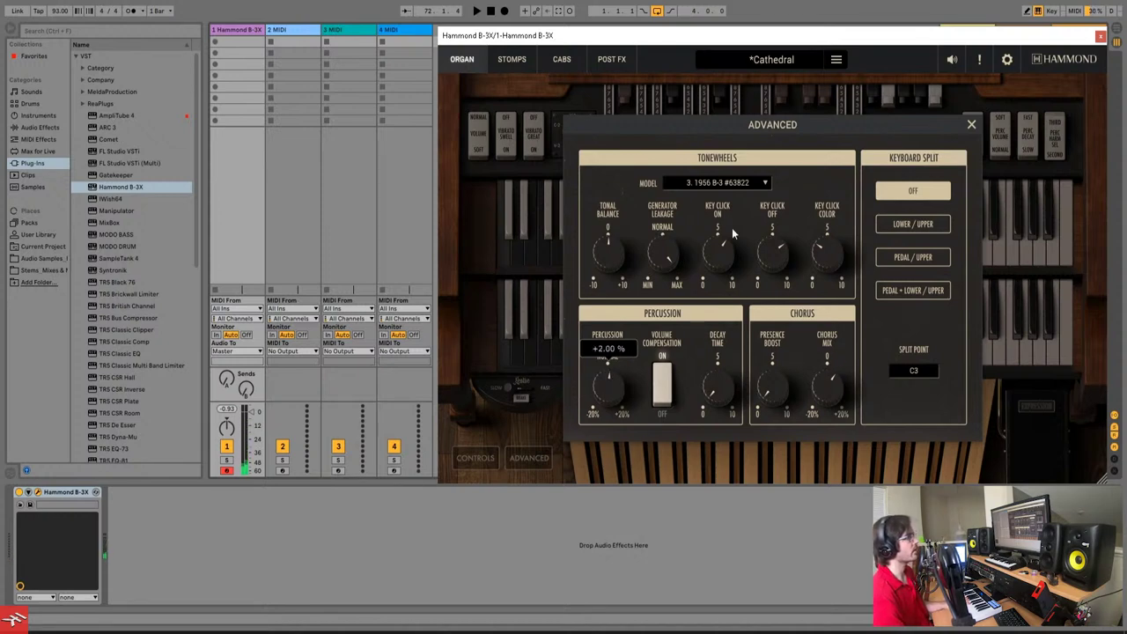
pyautogui.click(972, 125)
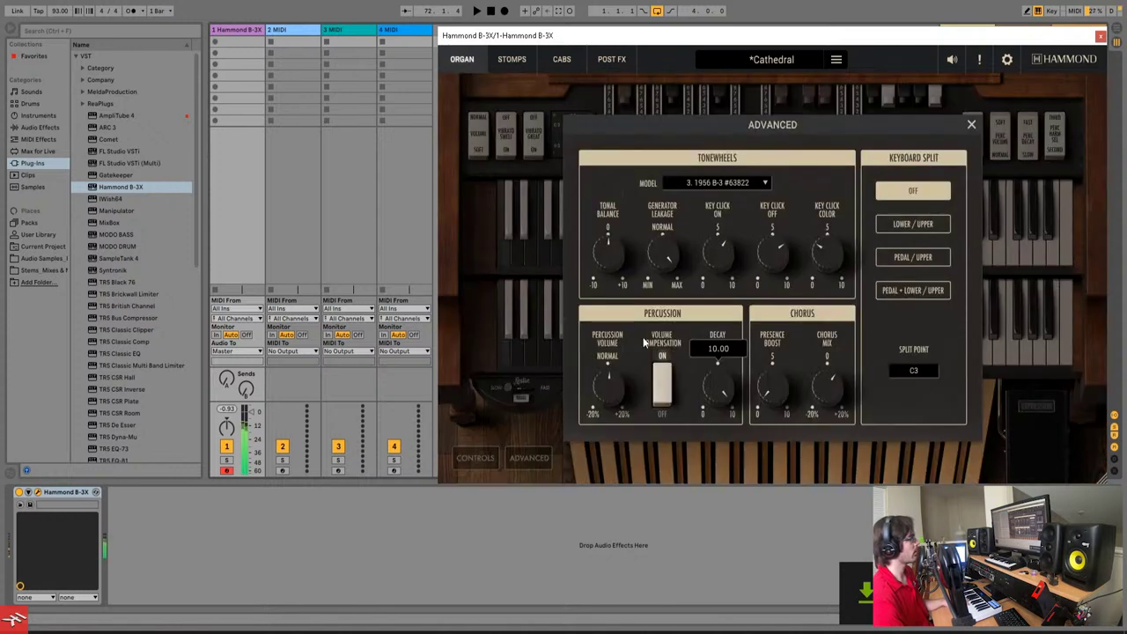
pyautogui.moveTo(614, 384)
pyautogui.mouseDown()
pyautogui.moveTo(647, 284)
pyautogui.moveTo(644, 499)
pyautogui.moveTo(631, 397)
pyautogui.mouseUp()
pyautogui.moveTo(714, 404); pyautogui.dragTo(719, 451)
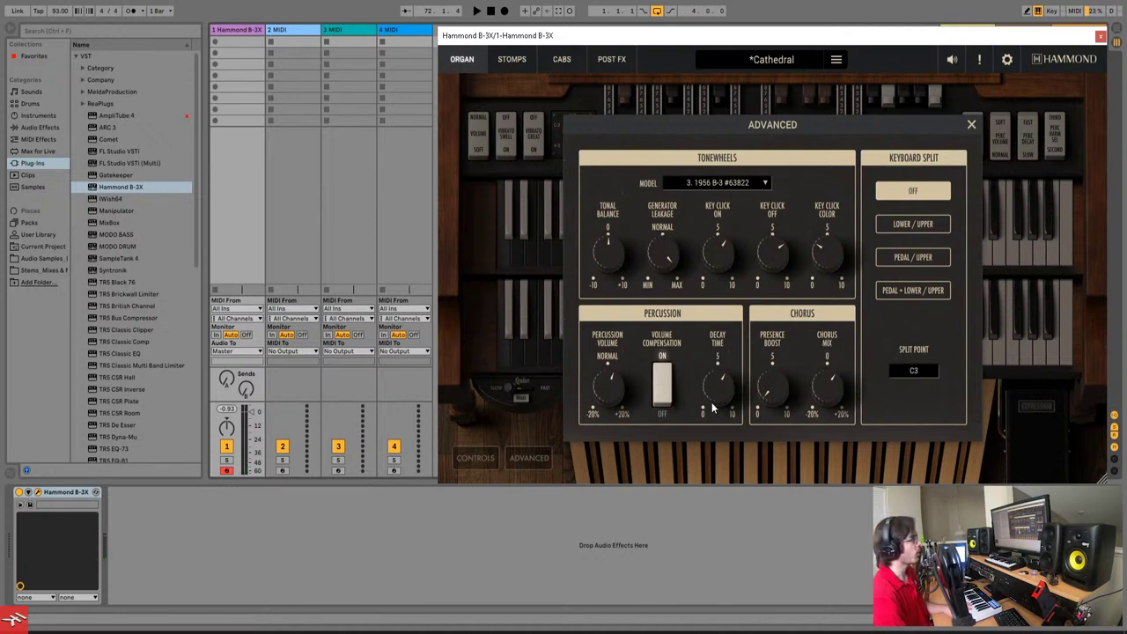
# Reset Generator Leakage and Percussion Volume to normal and bring the percussion Decay Time to 1.80.
pyautogui.doubleClick(674, 256)
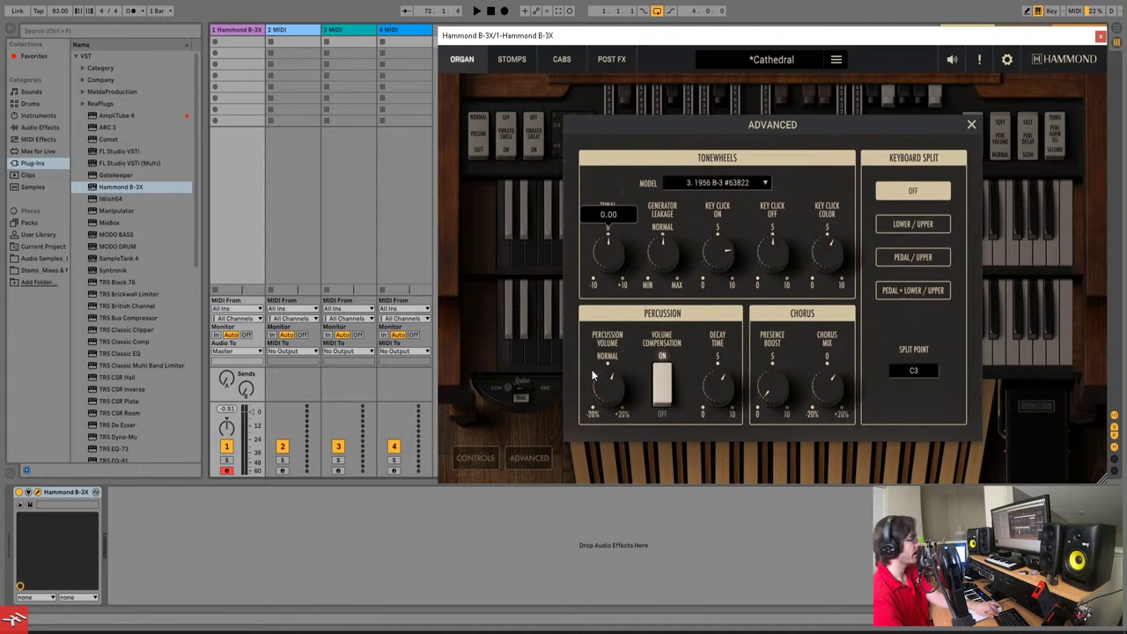
pyautogui.doubleClick(607, 390)
pyautogui.doubleClick(710, 389)
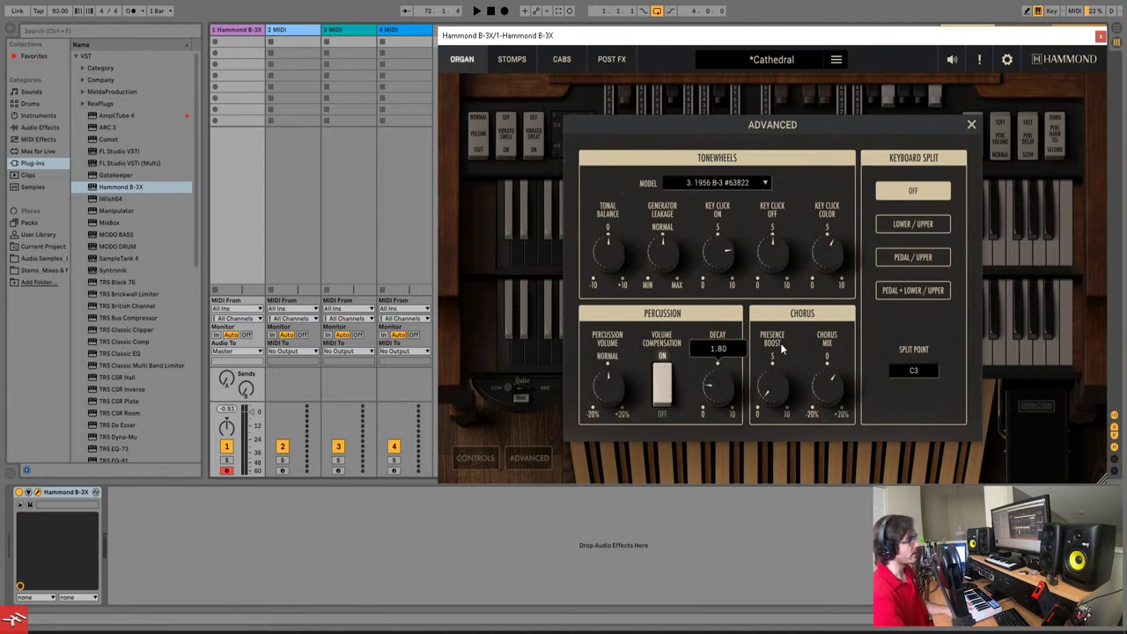
# Raise the chorus Presence Boost to 10 and the Chorus Mix to +20%.
pyautogui.doubleClick(772, 388)
pyautogui.moveTo(787, 260); pyautogui.dragTo(857, 206)
pyautogui.moveTo(829, 388); pyautogui.dragTo(853, 195)
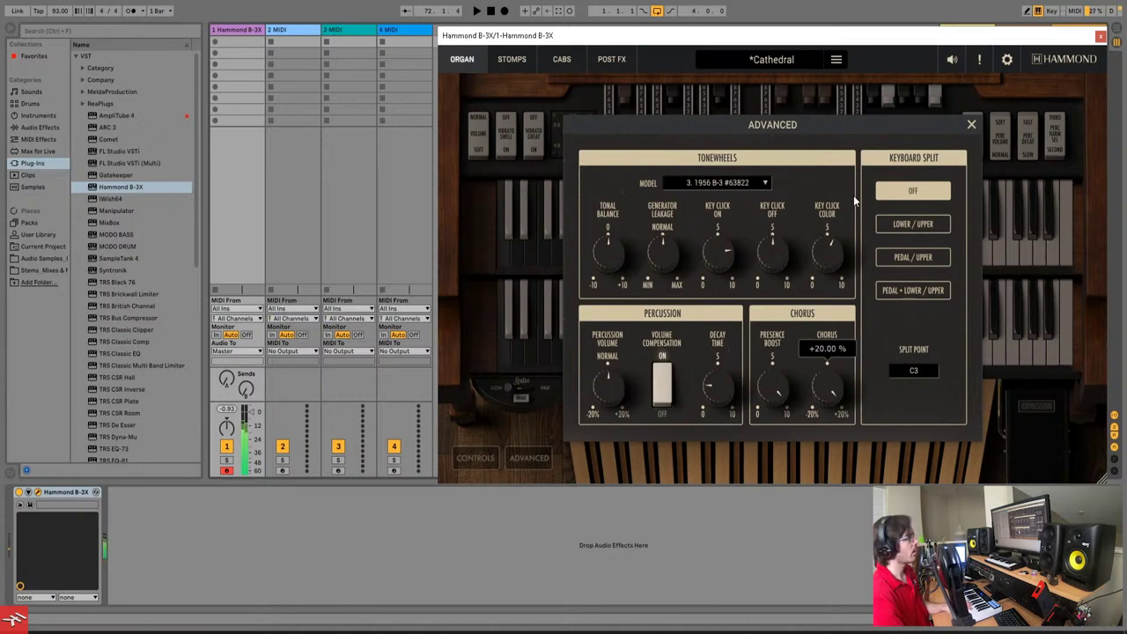
# Toggle the Vibrato Swell switch in the full organ view and return to the advanced settings.
pyautogui.click(971, 124)
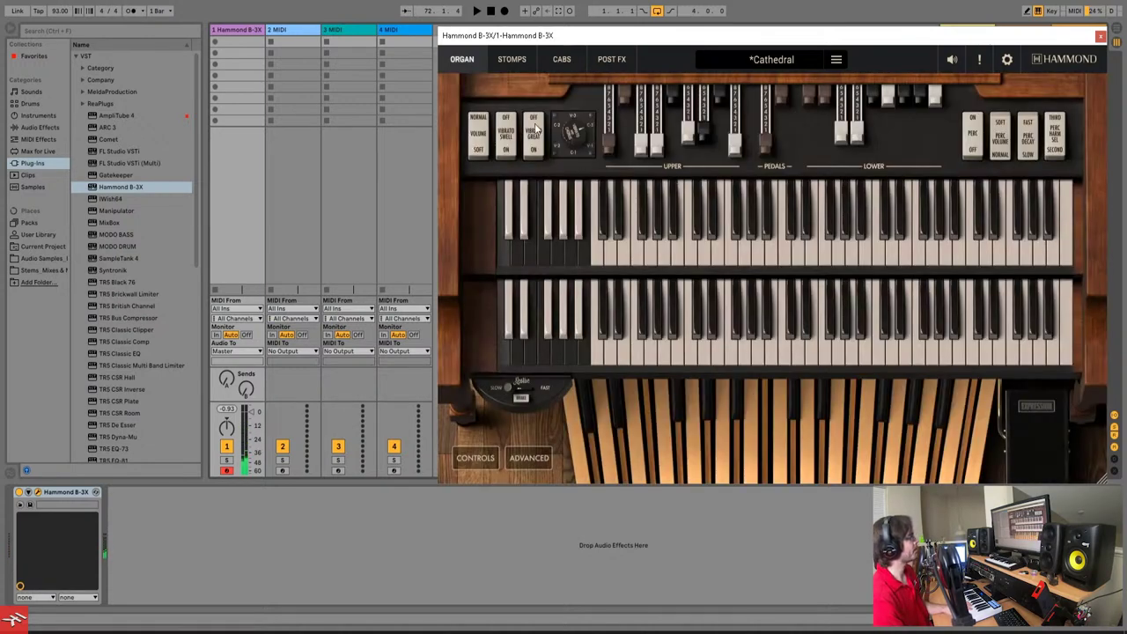
pyautogui.click(516, 153)
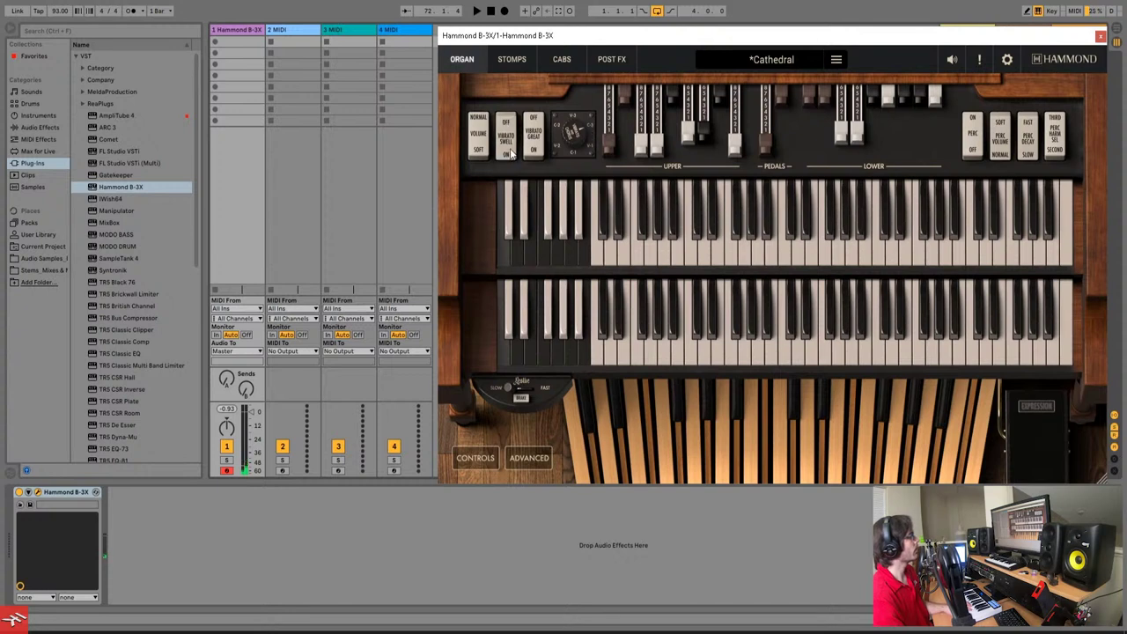
pyautogui.click(529, 459)
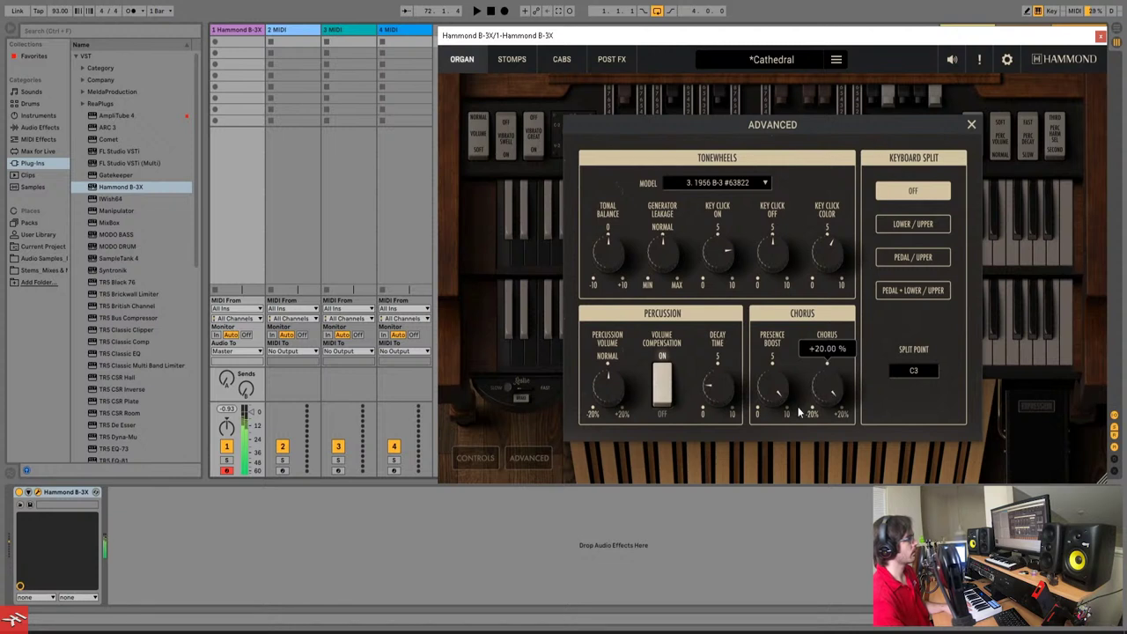
# Lower the Presence Boost, set the Chorus Mix to -3.68% and turn both Key Click knobs below 5.
pyautogui.moveTo(772, 406); pyautogui.dragTo(776, 450)
pyautogui.moveTo(833, 392); pyautogui.dragTo(823, 483)
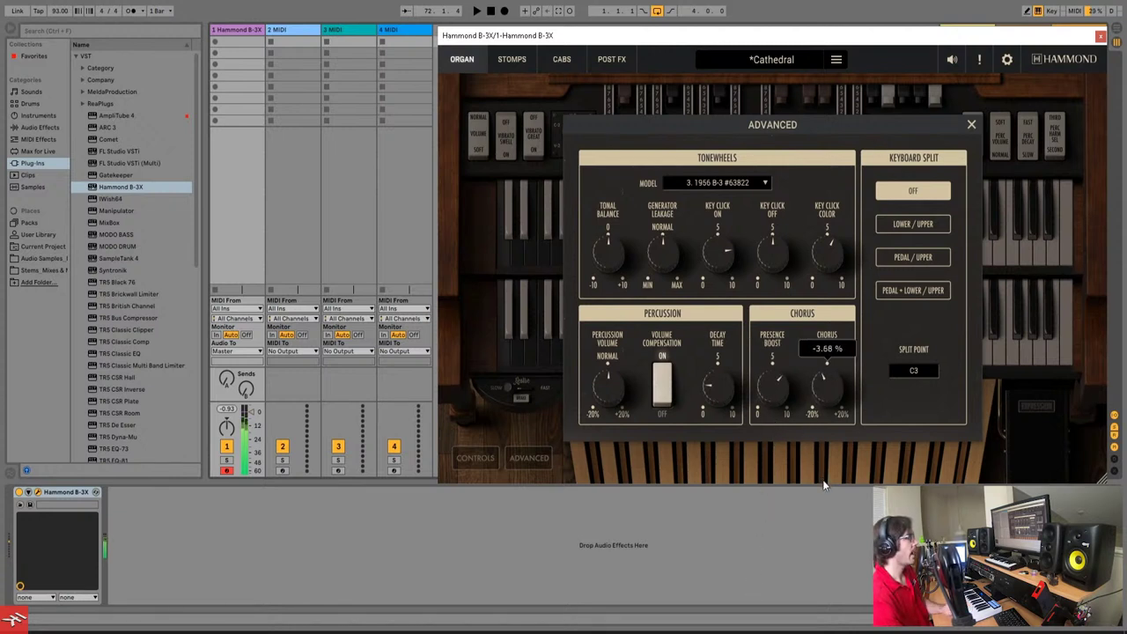
pyautogui.moveTo(766, 247); pyautogui.dragTo(720, 324)
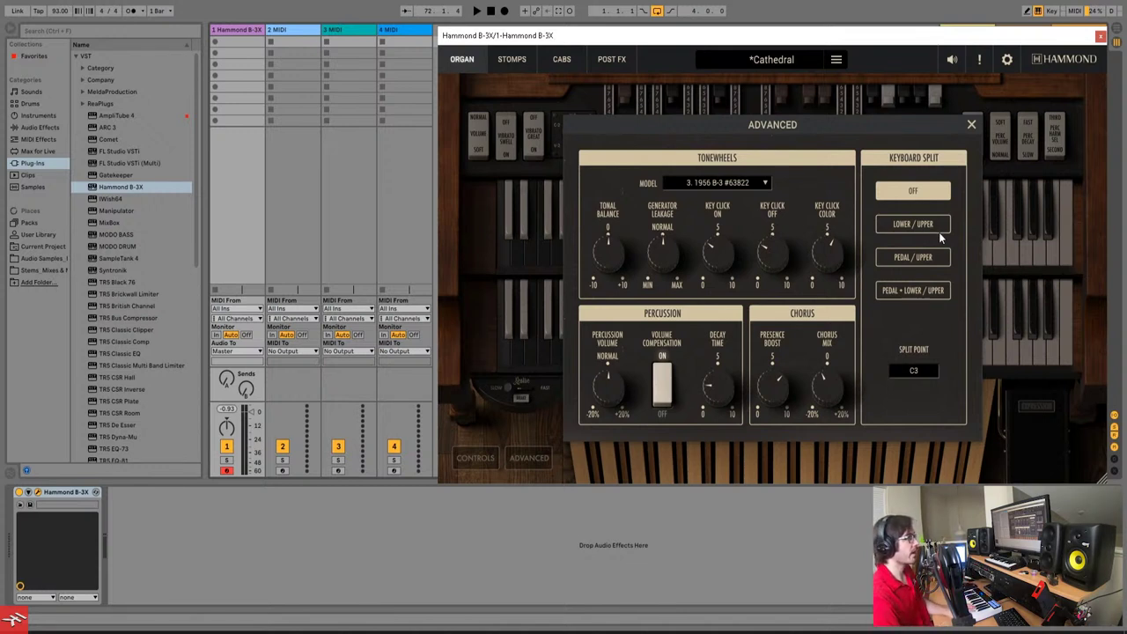
# Open the keyboard Split Point value for editing and close the advanced settings.
pyautogui.doubleClick(914, 372)
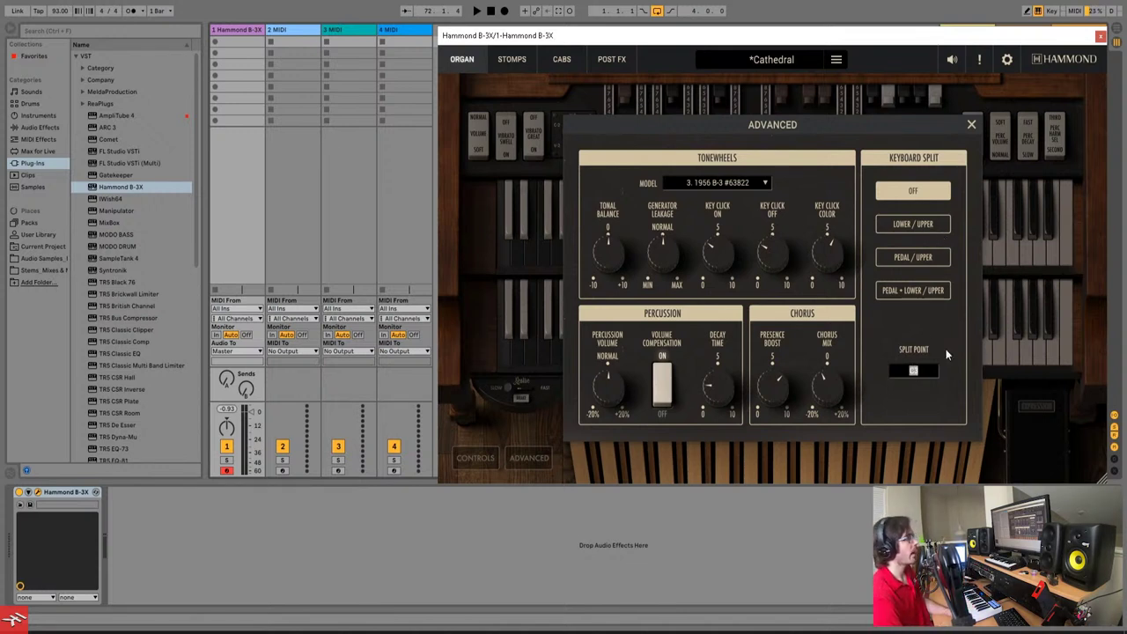
pyautogui.click(969, 123)
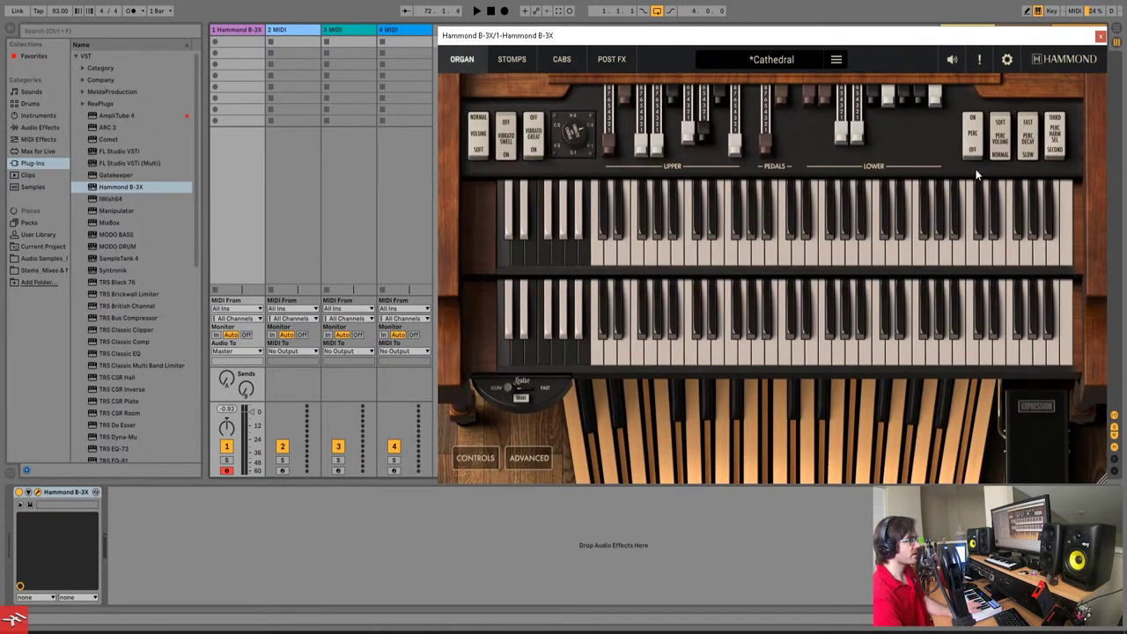
# Open the organ's pitch and MIDI settings, try the Master Tune knob and reset it to 0.
pyautogui.click(1007, 59)
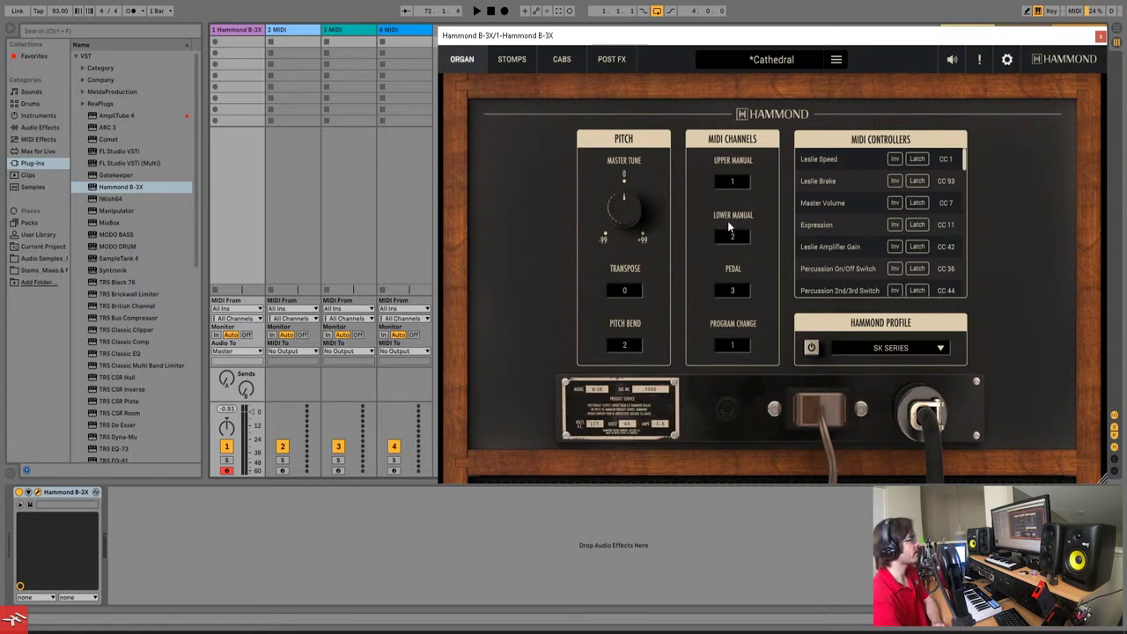
pyautogui.moveTo(607, 213)
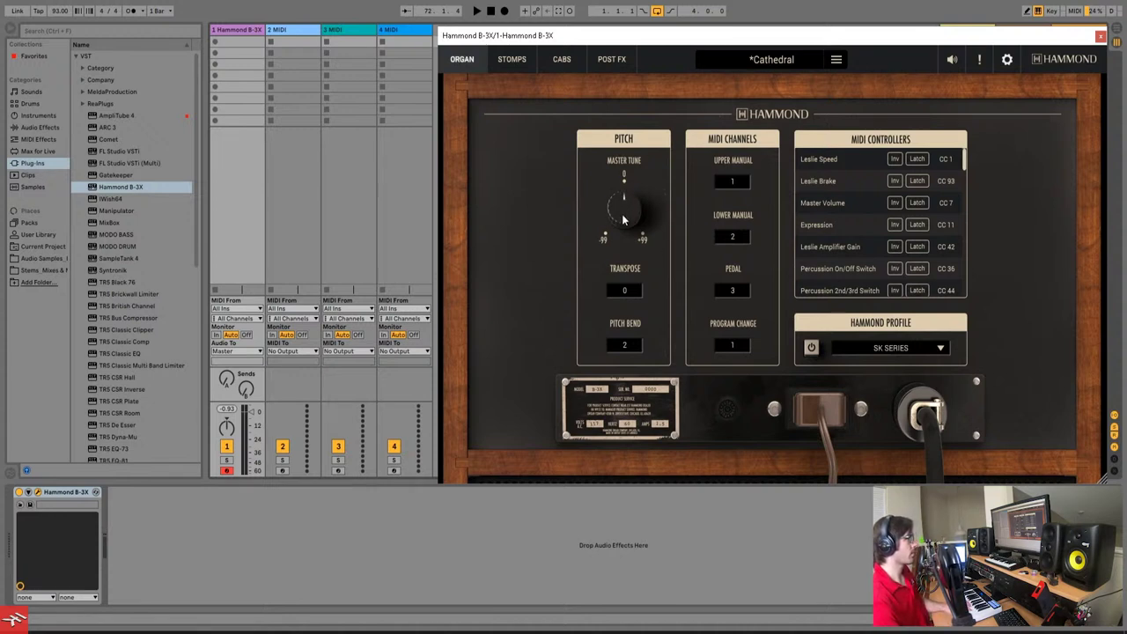
pyautogui.moveTo(622, 219); pyautogui.dragTo(645, 236)
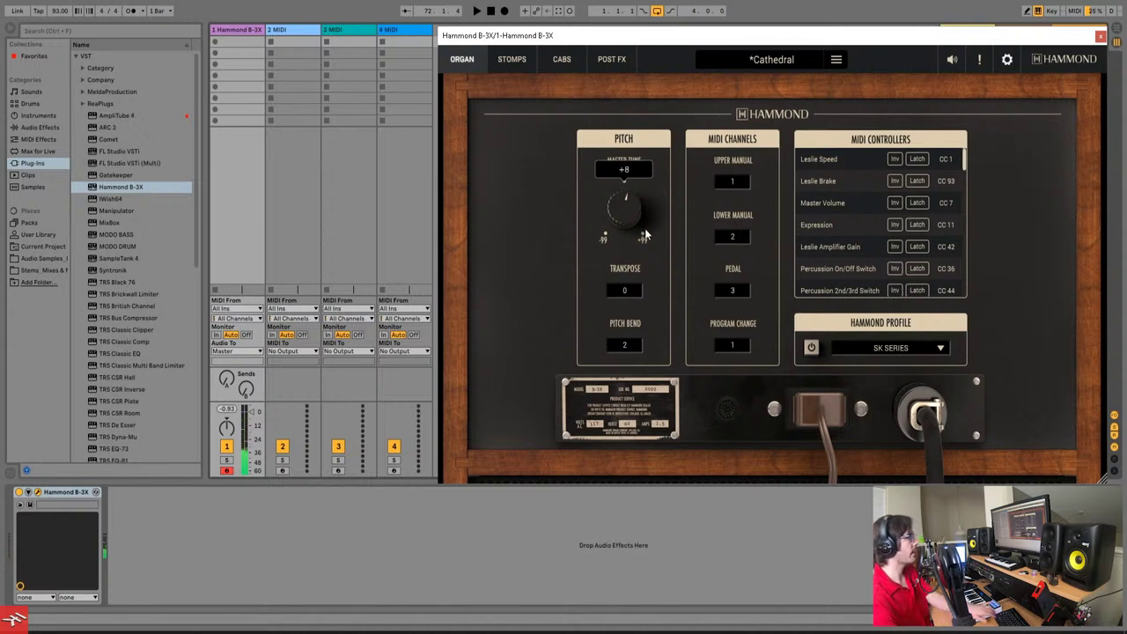
pyautogui.doubleClick(628, 208)
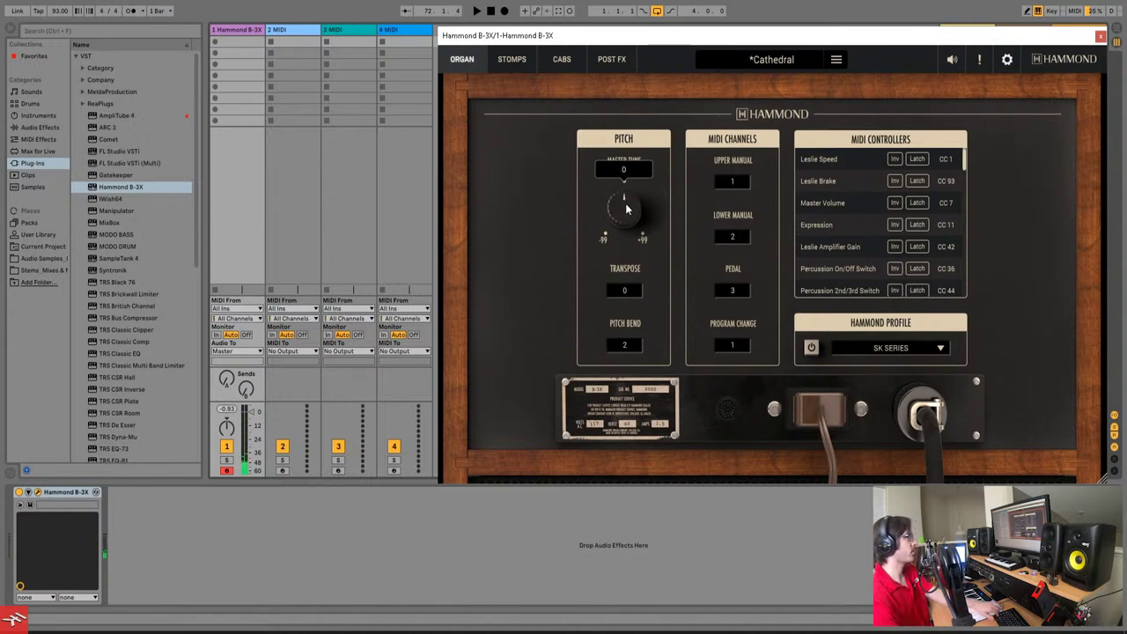
# Try out the Transpose value and set the Pitch Bend range to 12.
pyautogui.click(624, 289)
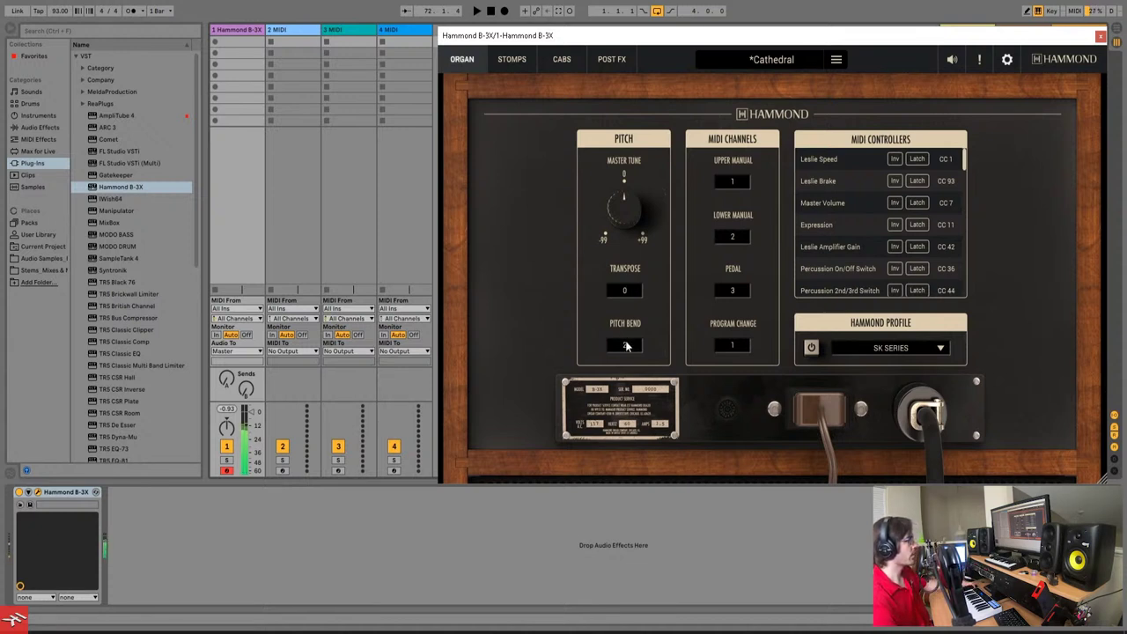
pyautogui.moveTo(625, 345); pyautogui.dragTo(640, 218)
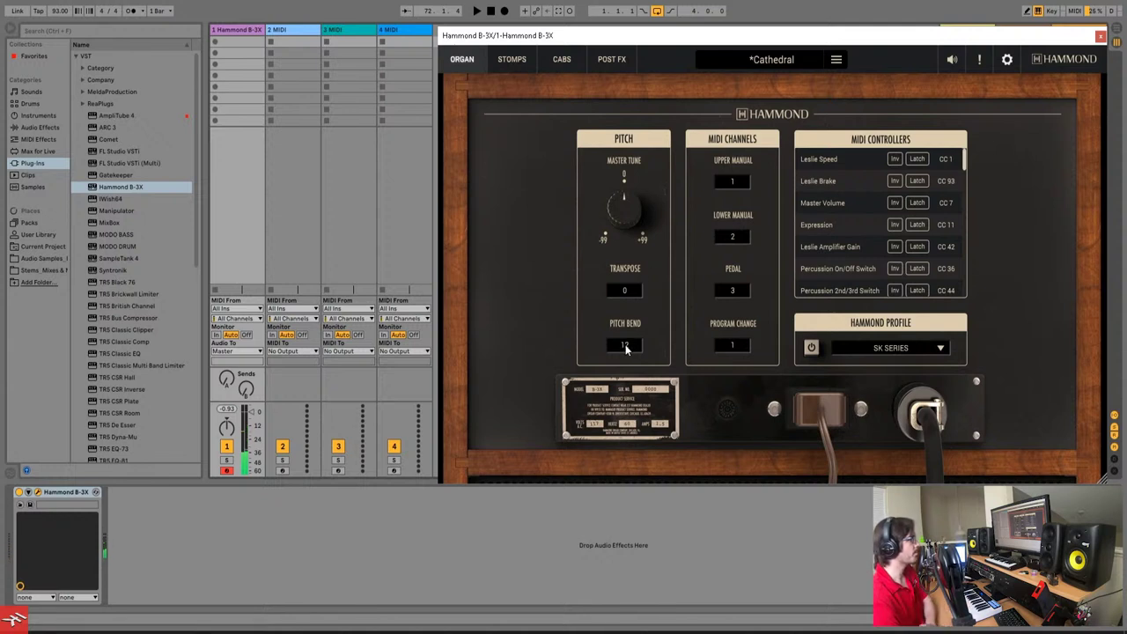
# Set the Pitch Bend range to 2 and look through the list of MIDI controllers.
pyautogui.moveTo(625, 349); pyautogui.dragTo(620, 382)
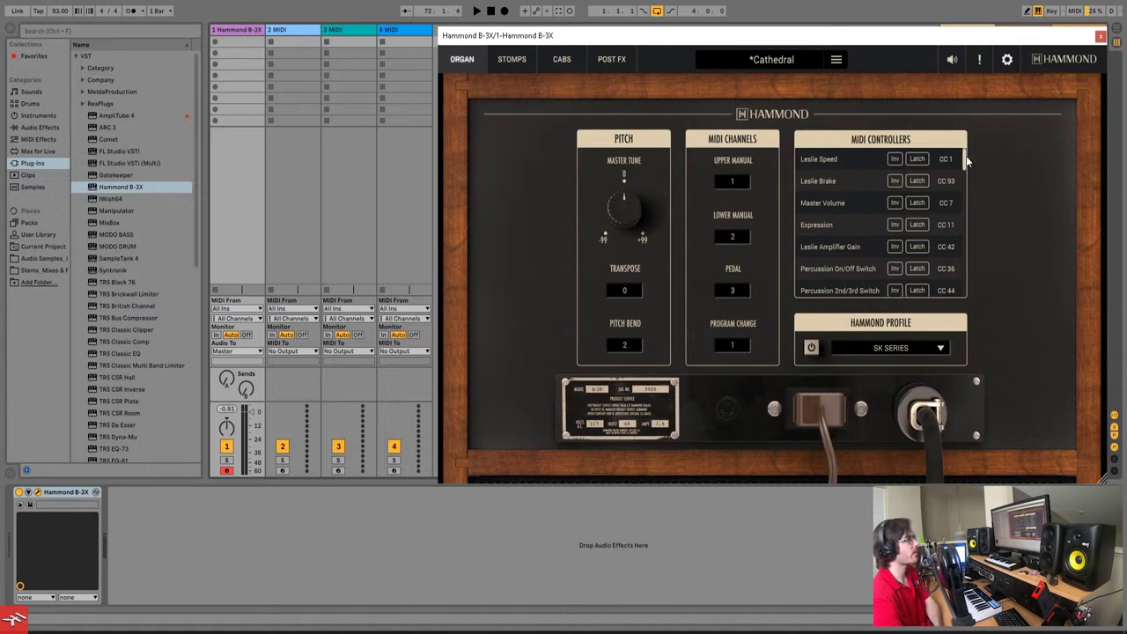
pyautogui.scroll(-3, 965, 158)
pyautogui.scroll(3, 968, 156)
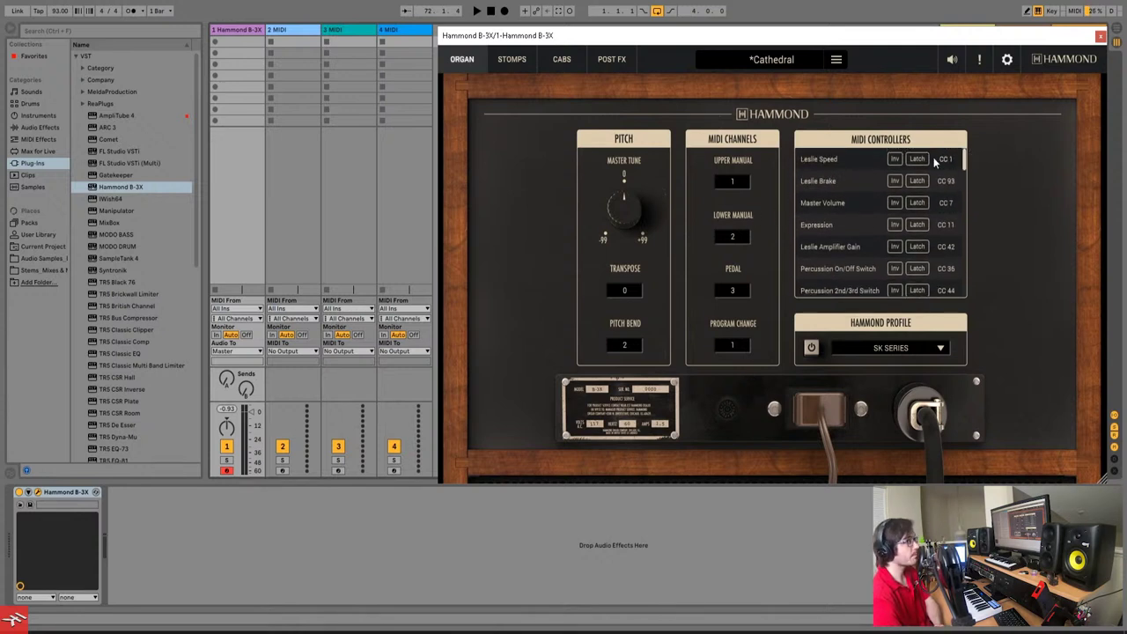
# View the reset and learn options for the Leslie Speed, Leslie Brake and Expression MIDI controller assignments.
pyautogui.rightClick(941, 161)
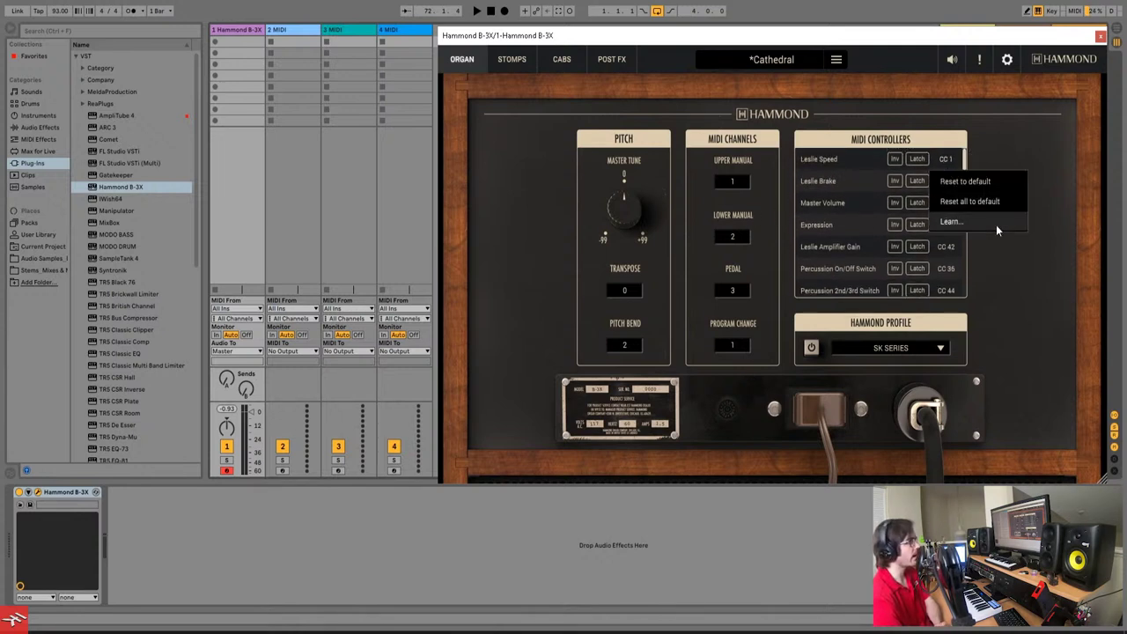
pyautogui.click(1001, 141)
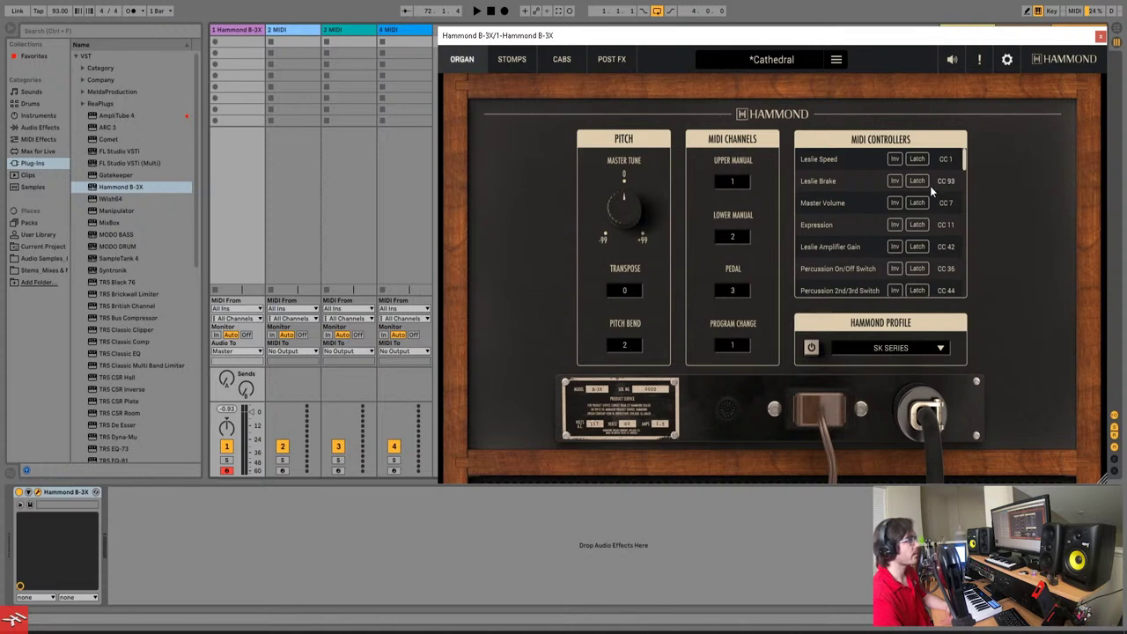
pyautogui.rightClick(946, 182)
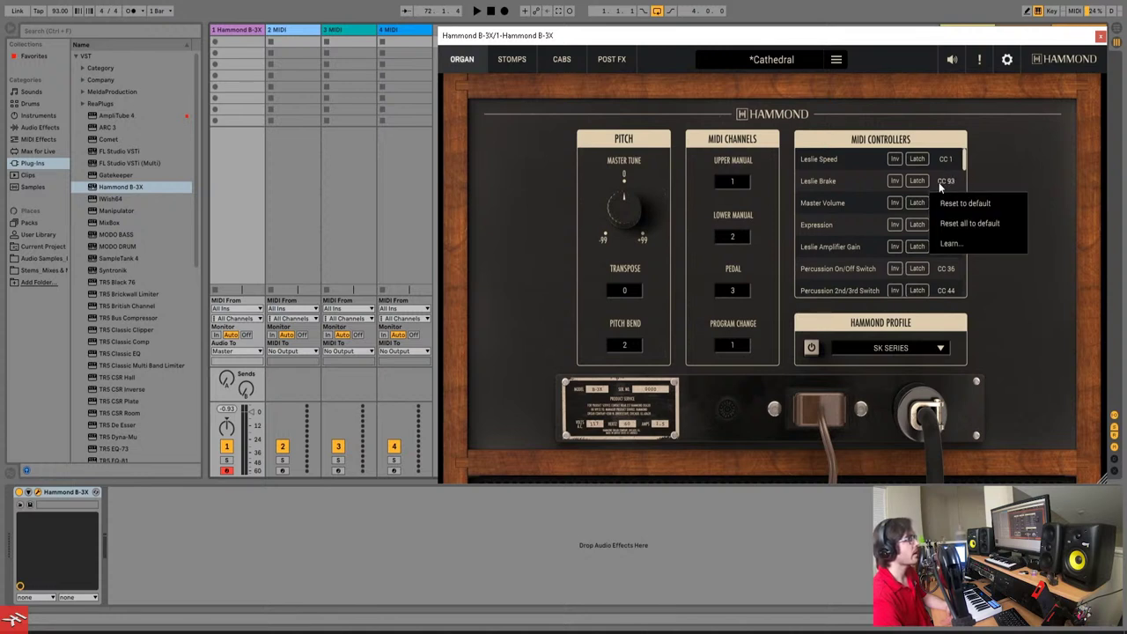
pyautogui.click(1011, 184)
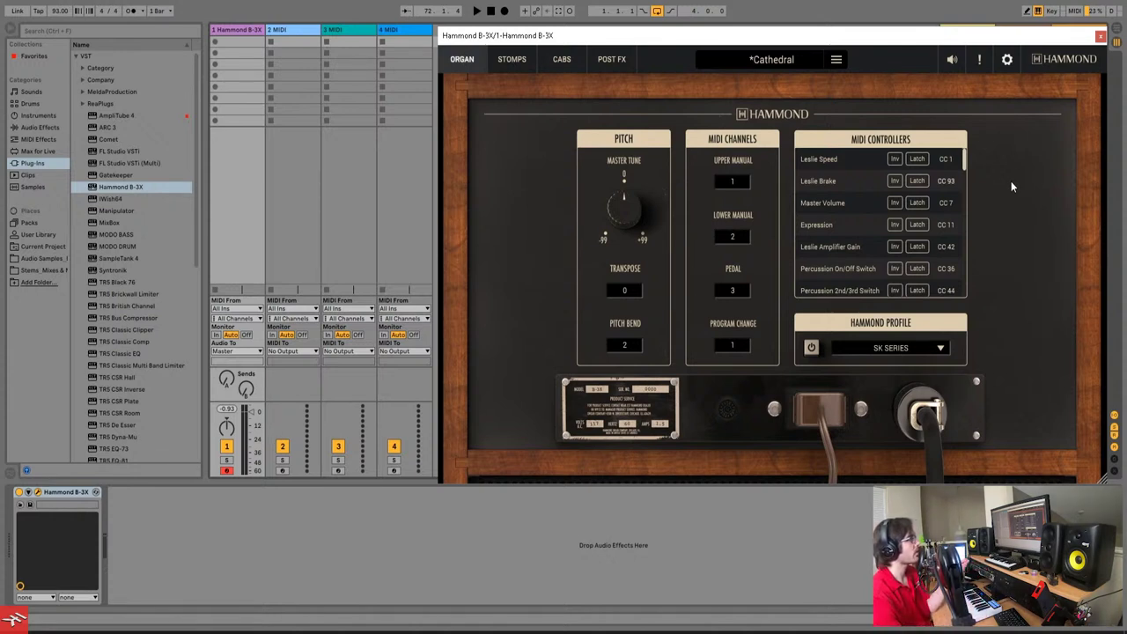
pyautogui.rightClick(946, 226)
pyautogui.click(976, 210)
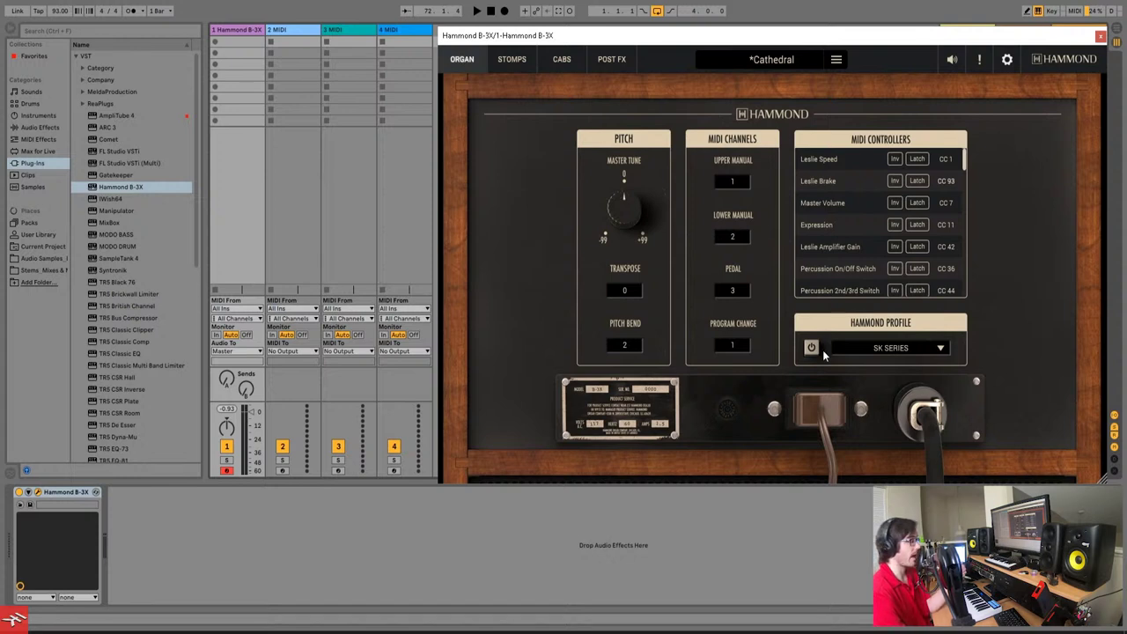
# View the available Hammond Profile choices, keep SK SERIES, and close the pitch and MIDI settings.
pyautogui.click(871, 348)
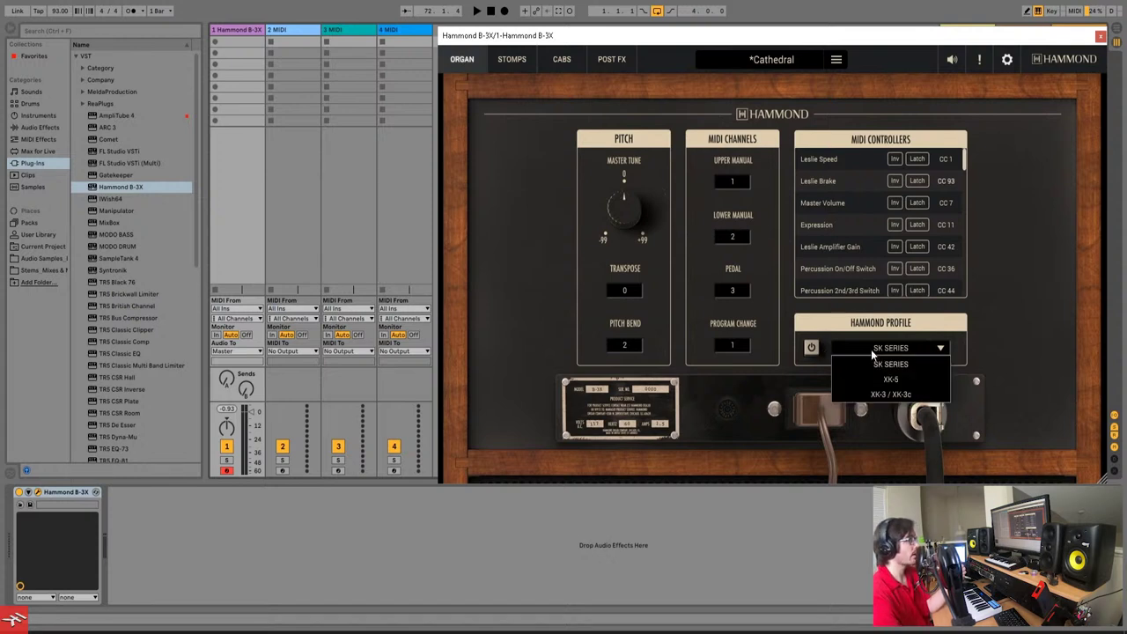
pyautogui.click(981, 326)
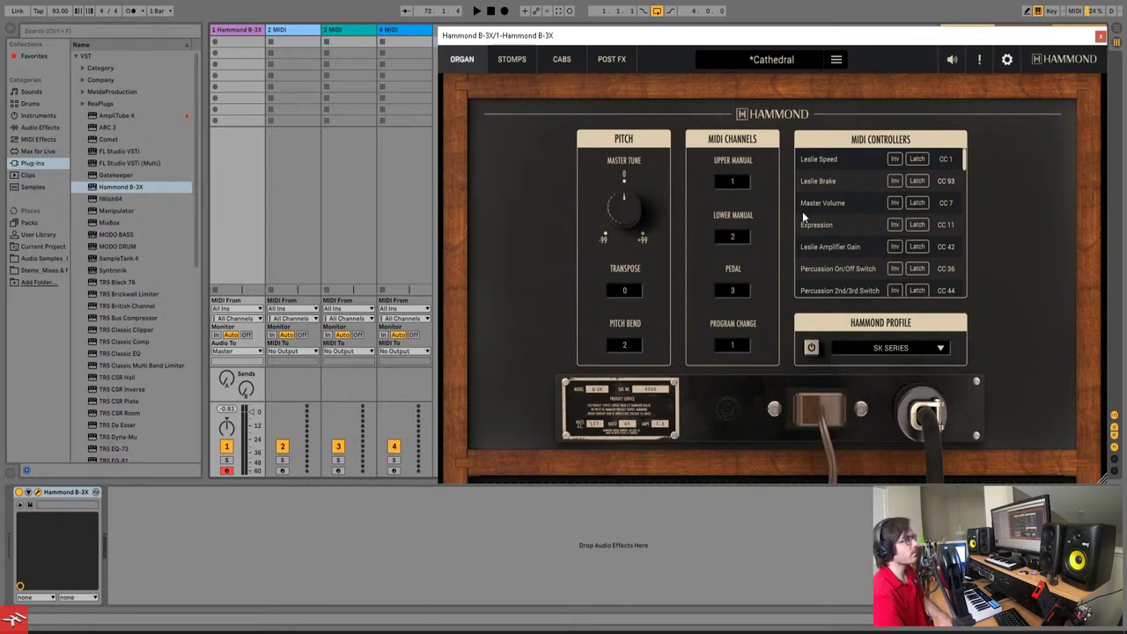
pyautogui.click(1006, 59)
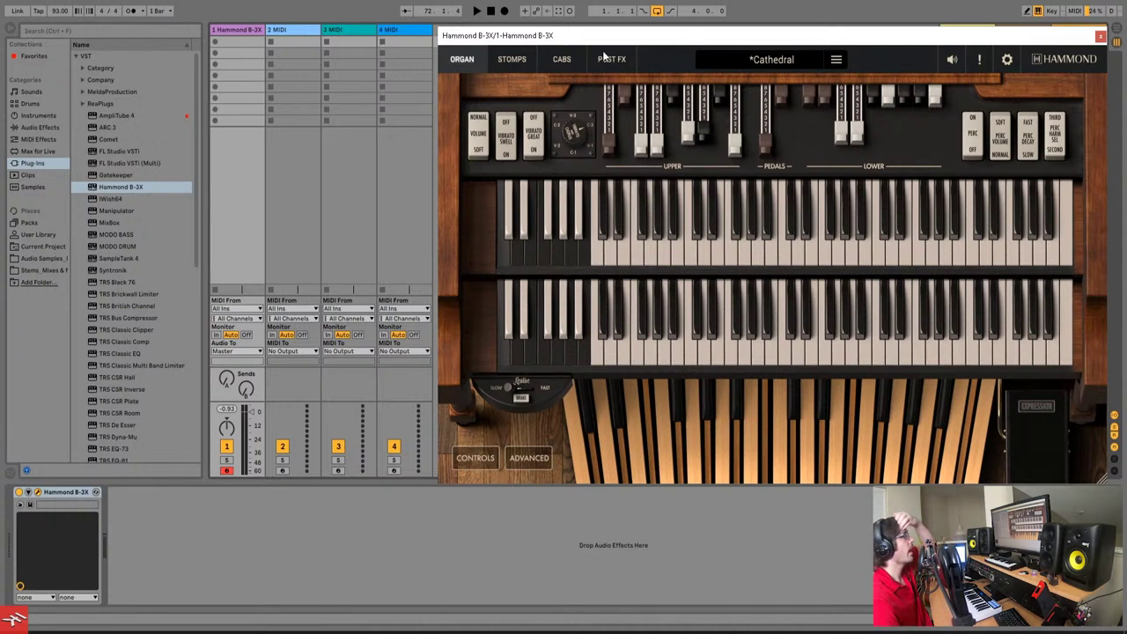
# Open the stomp pedals and try the overdrive pedal on and off, turning its drive down to 0.0 and back up and lowering its level.
pyautogui.click(519, 60)
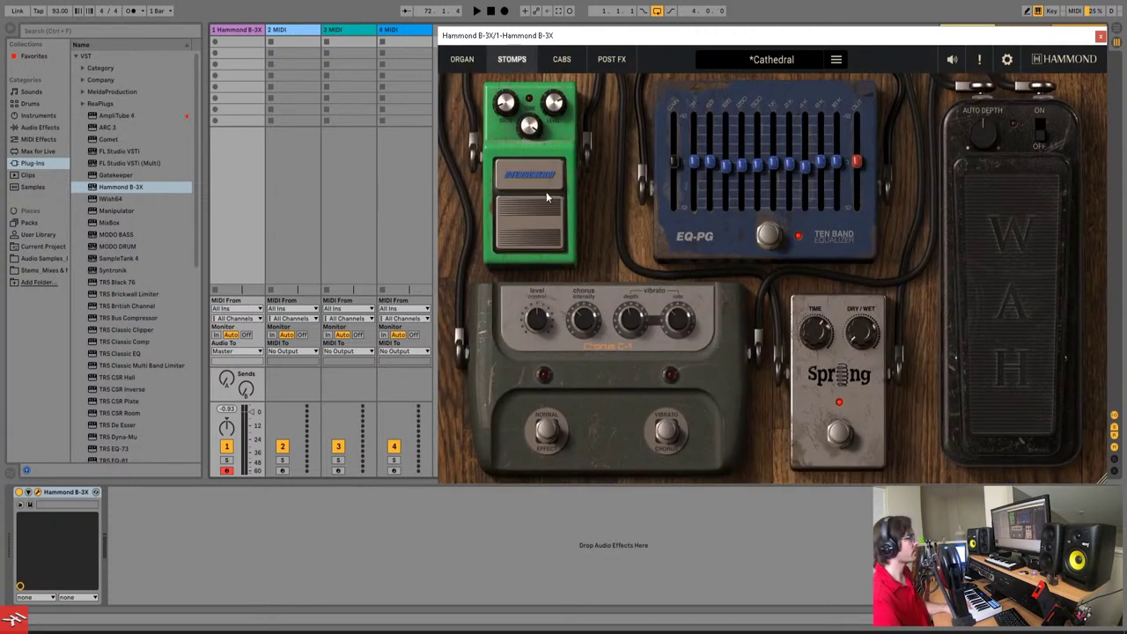
pyautogui.click(536, 215)
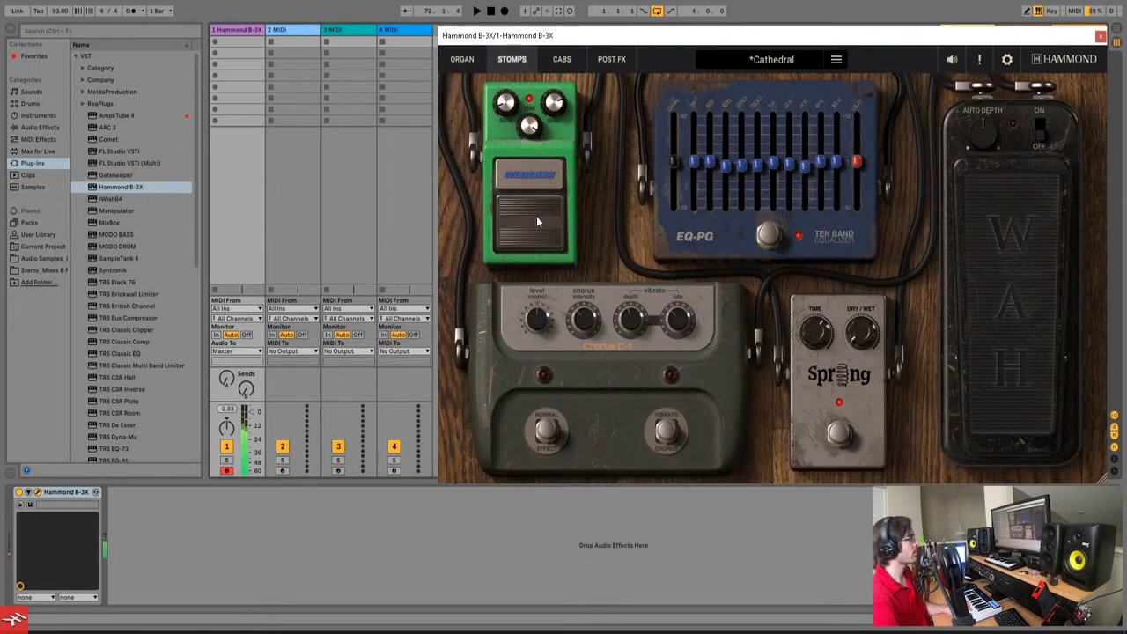
pyautogui.moveTo(505, 103); pyautogui.dragTo(508, 164)
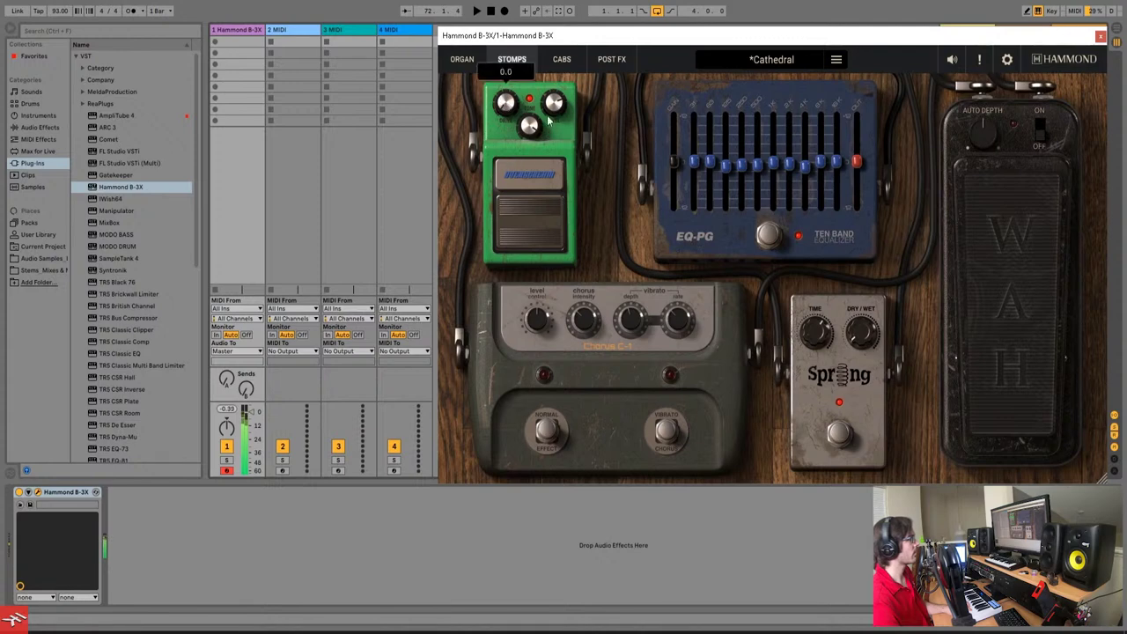
pyautogui.moveTo(548, 114); pyautogui.dragTo(554, 185)
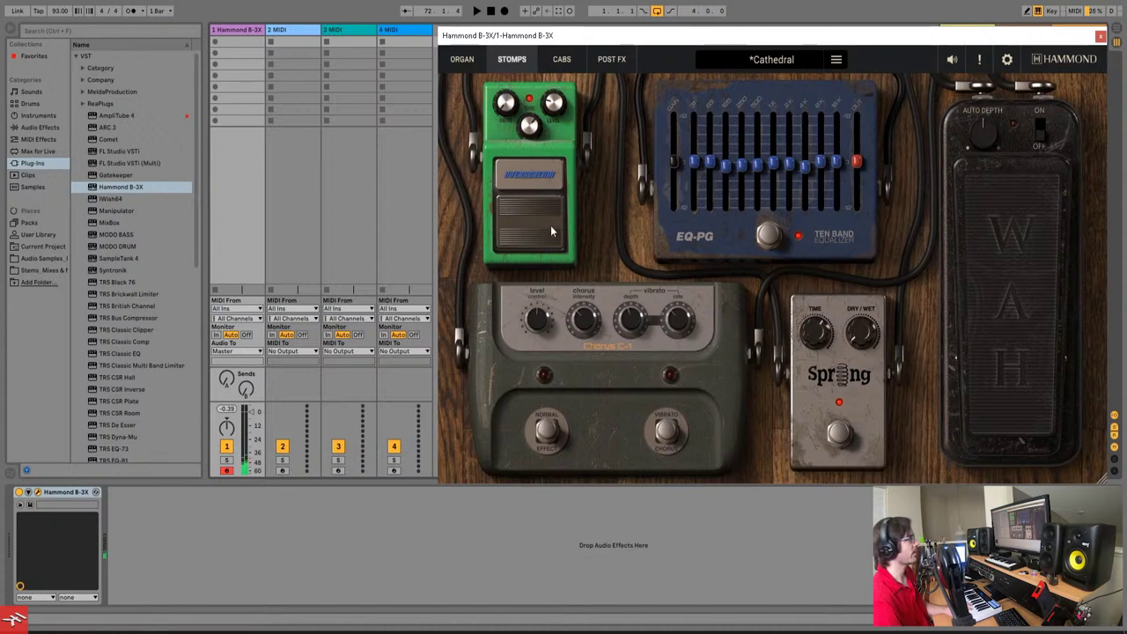
pyautogui.click(551, 227)
pyautogui.moveTo(511, 97); pyautogui.dragTo(517, 76)
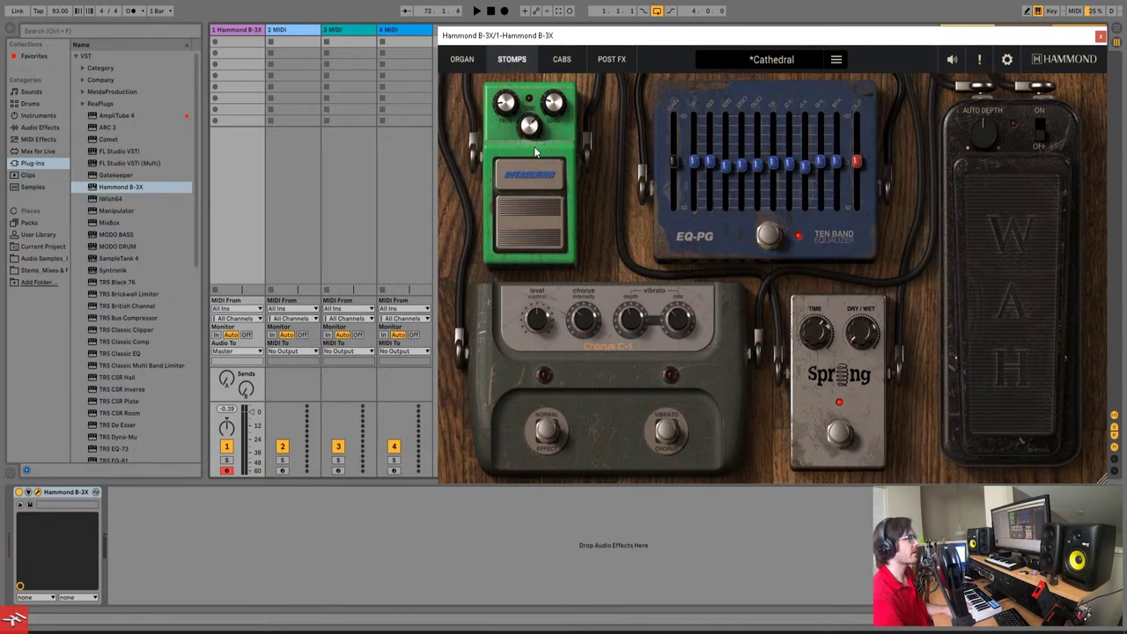
# Try the Spring reverb's Dry/Wet and Time knobs, ending with Time at 1.2 s, and toggle the Chorus C-1 vibrato/chorus switch on and off.
pyautogui.moveTo(865, 295)
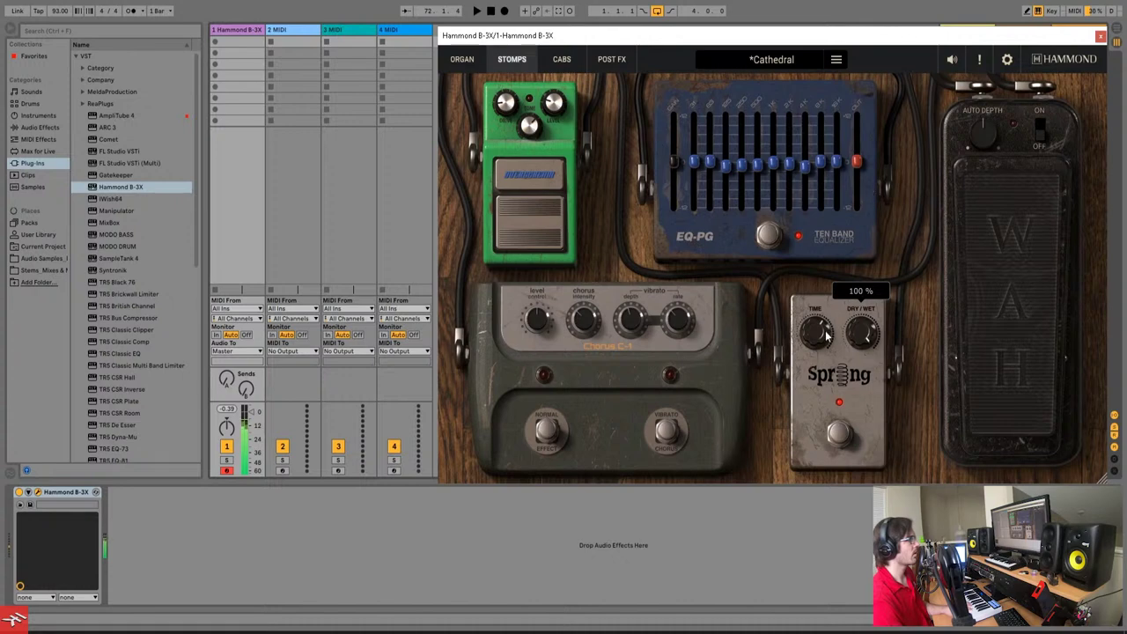
pyautogui.moveTo(819, 298)
pyautogui.moveTo(819, 298); pyautogui.dragTo(852, 442)
pyautogui.moveTo(818, 337); pyautogui.dragTo(825, 450)
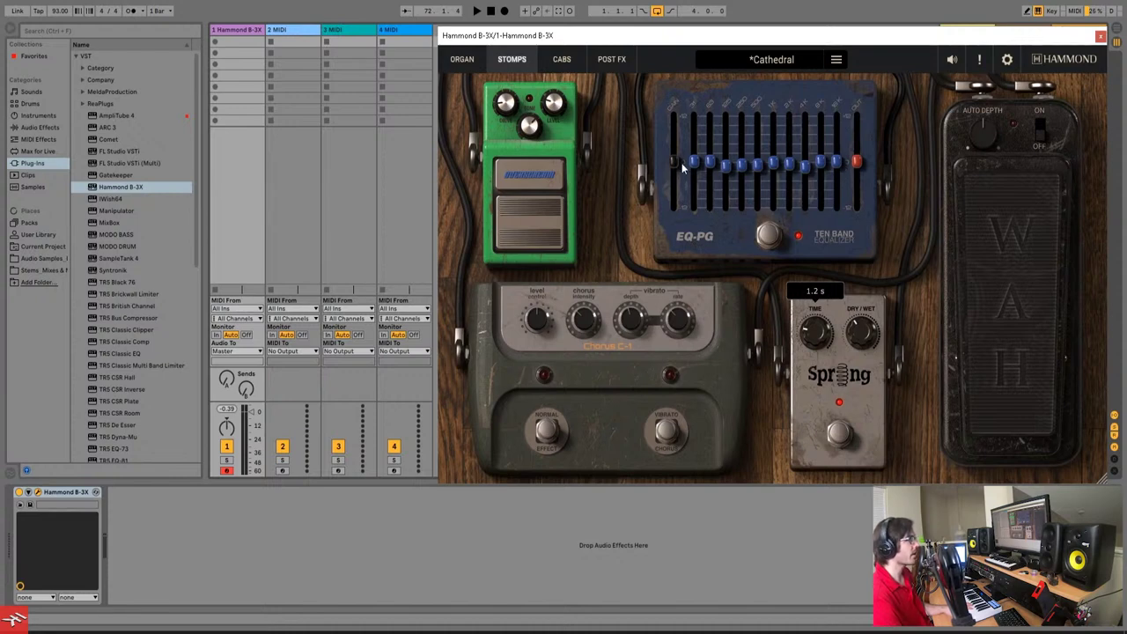
pyautogui.click(667, 433)
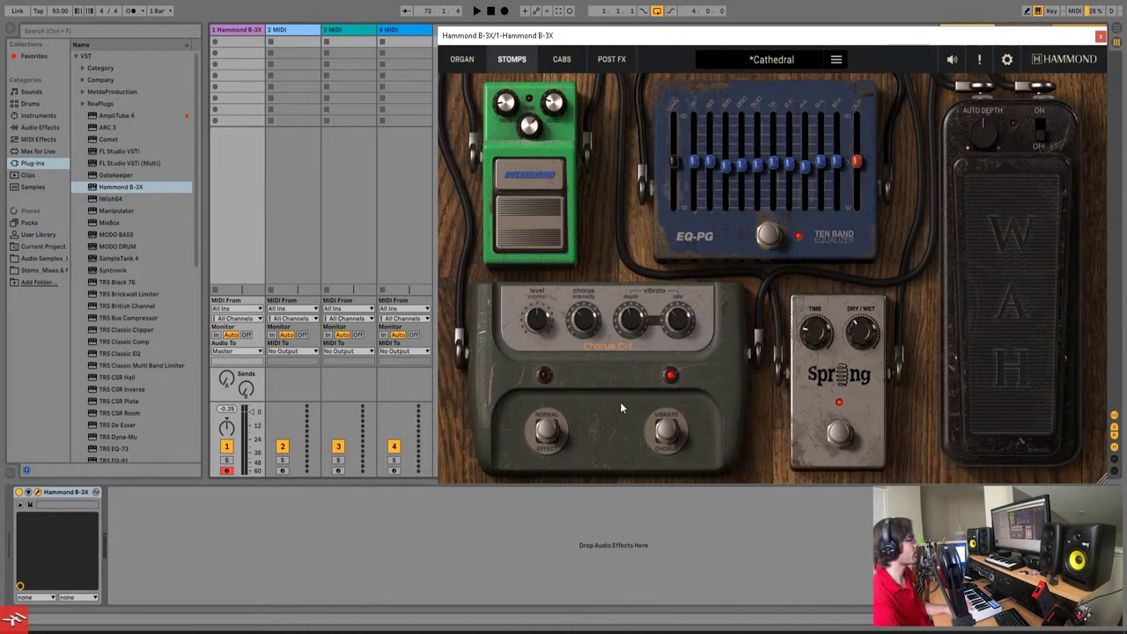
pyautogui.click(666, 438)
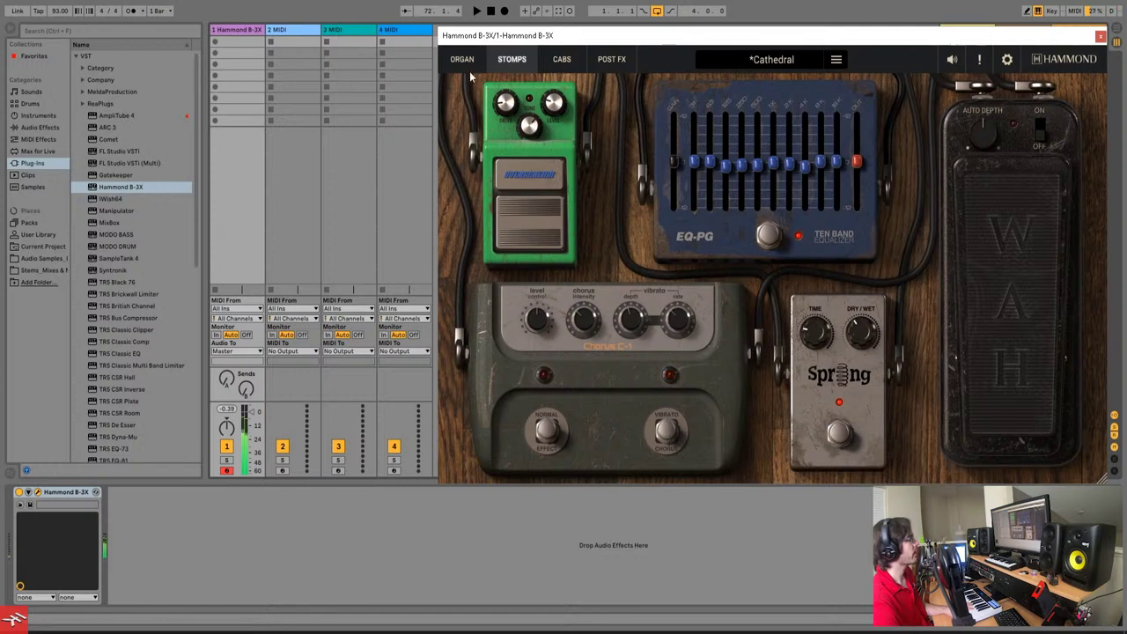
# Shift the plug-in window slightly and load the All the Drawbars preset.
pyautogui.moveTo(467, 37); pyautogui.dragTo(473, 42)
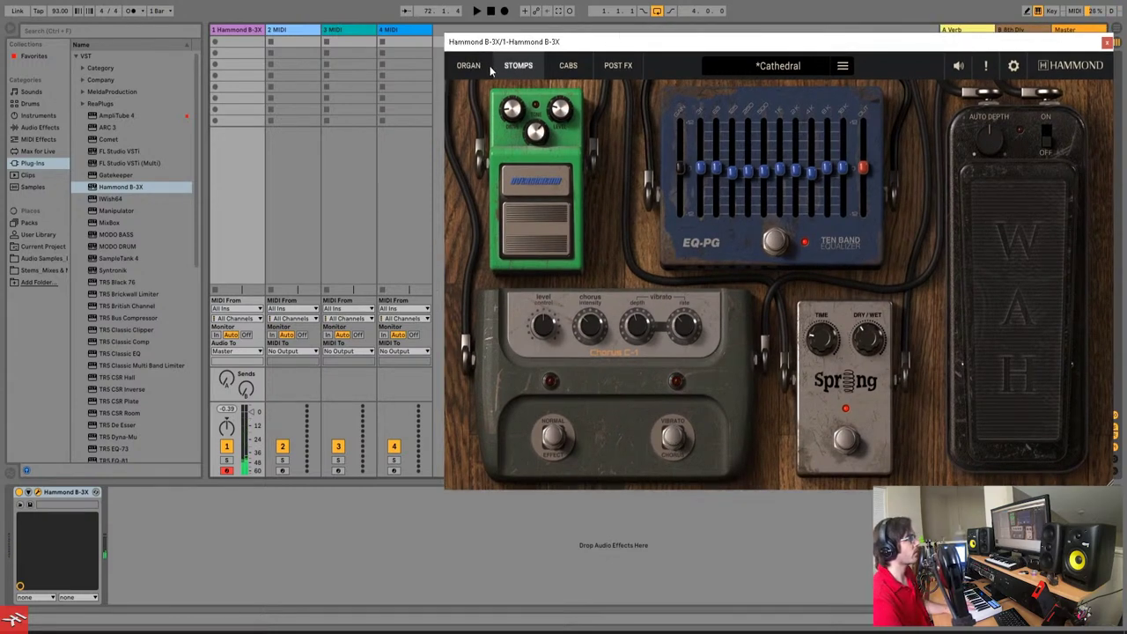
pyautogui.click(778, 66)
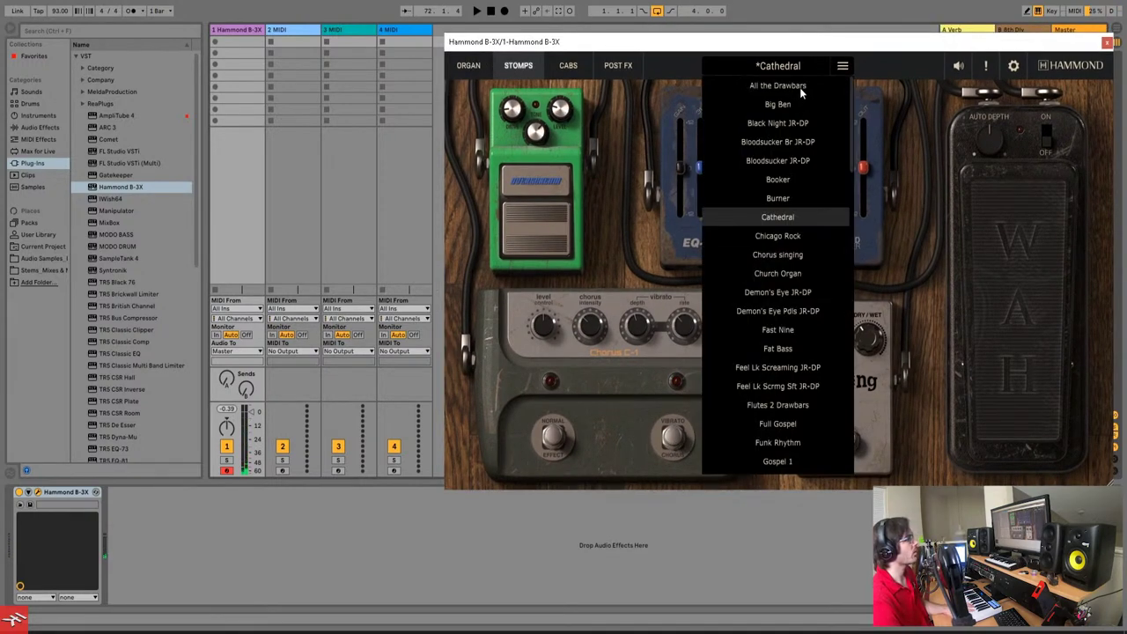
pyautogui.click(799, 88)
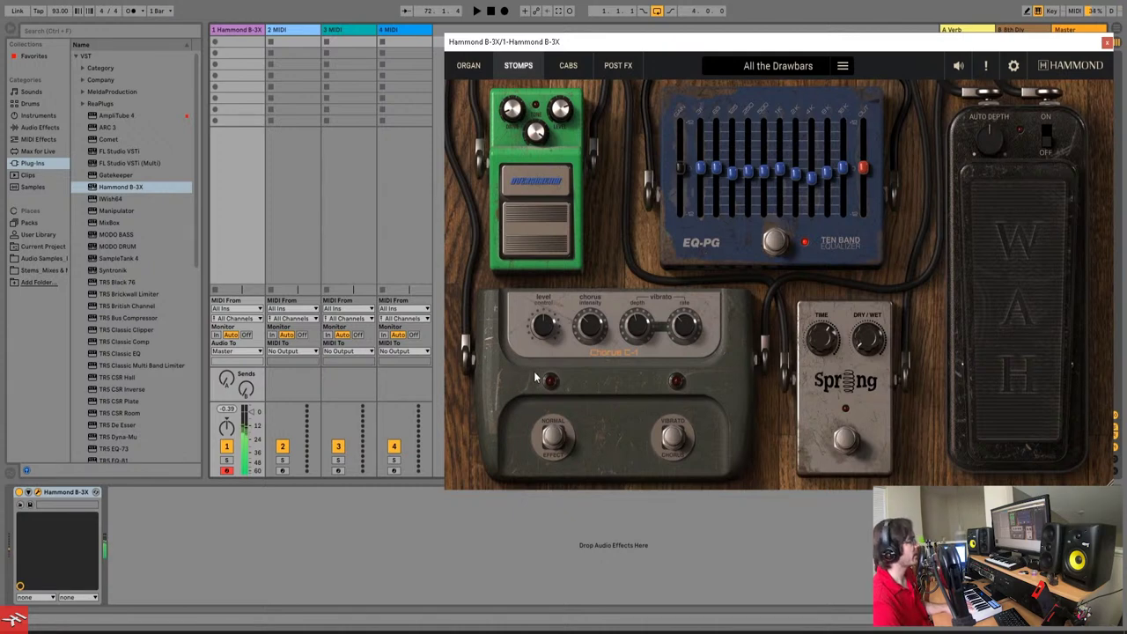
# Turn on the Chorus C-1 pedal in chorus mode, adjust its level and set the chorus intensity to 2.8.
pyautogui.click(672, 438)
pyautogui.moveTo(539, 329); pyautogui.dragTo(553, 304)
pyautogui.moveTo(594, 329); pyautogui.dragTo(590, 358)
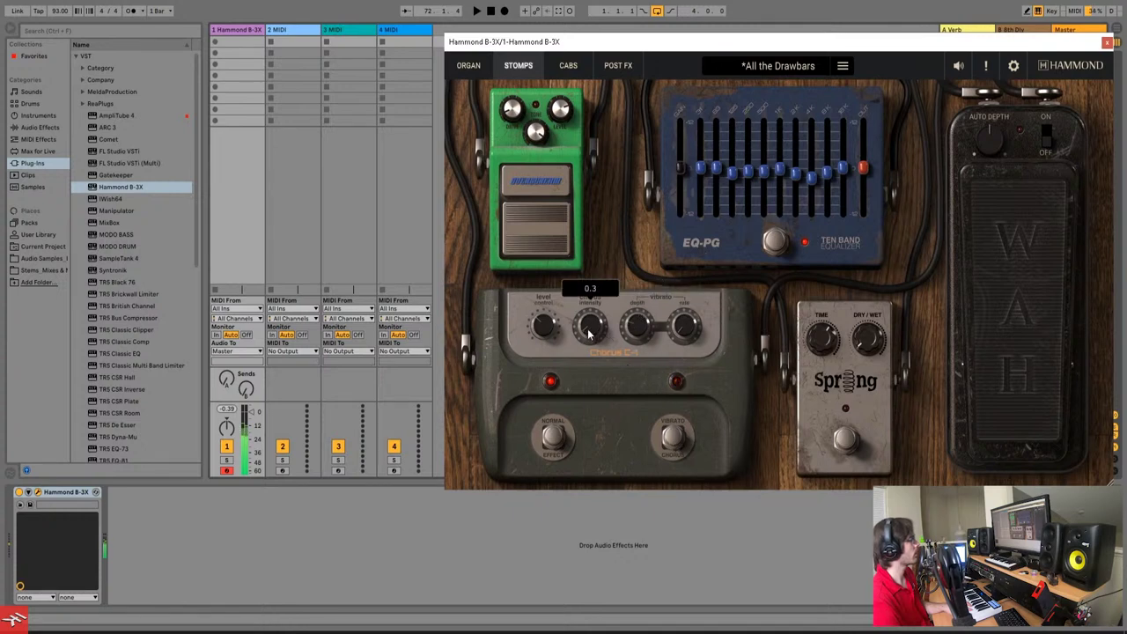
pyautogui.moveTo(627, 195); pyautogui.dragTo(627, 248)
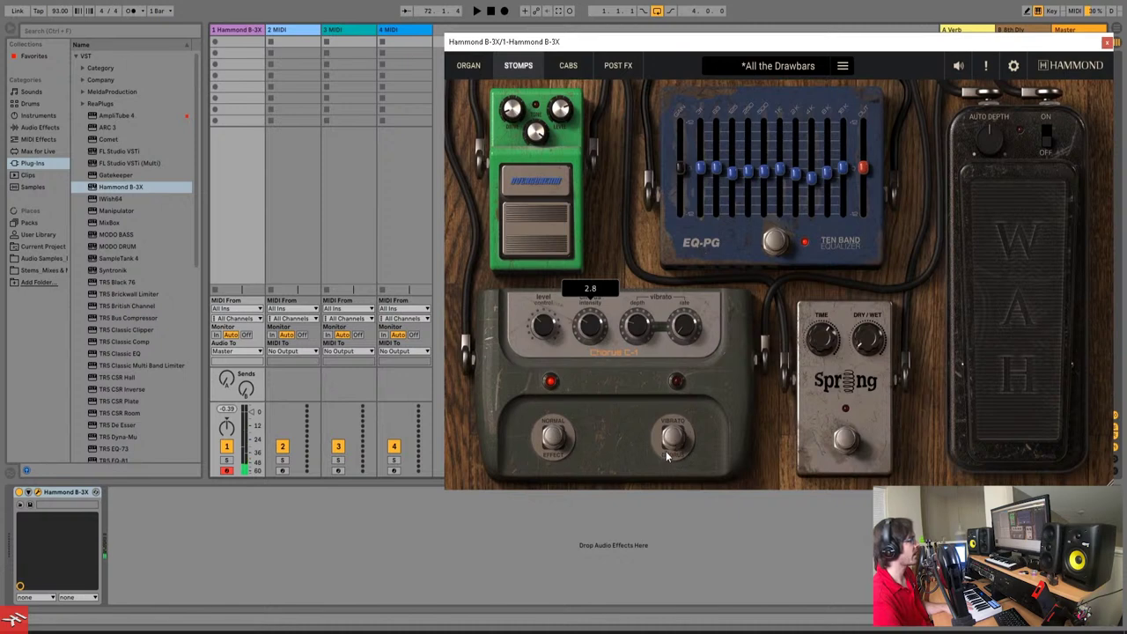
# Bypass and re-enable the Chorus C-1 effect, readjust its chorus intensity, and show the organ view.
pyautogui.click(552, 440)
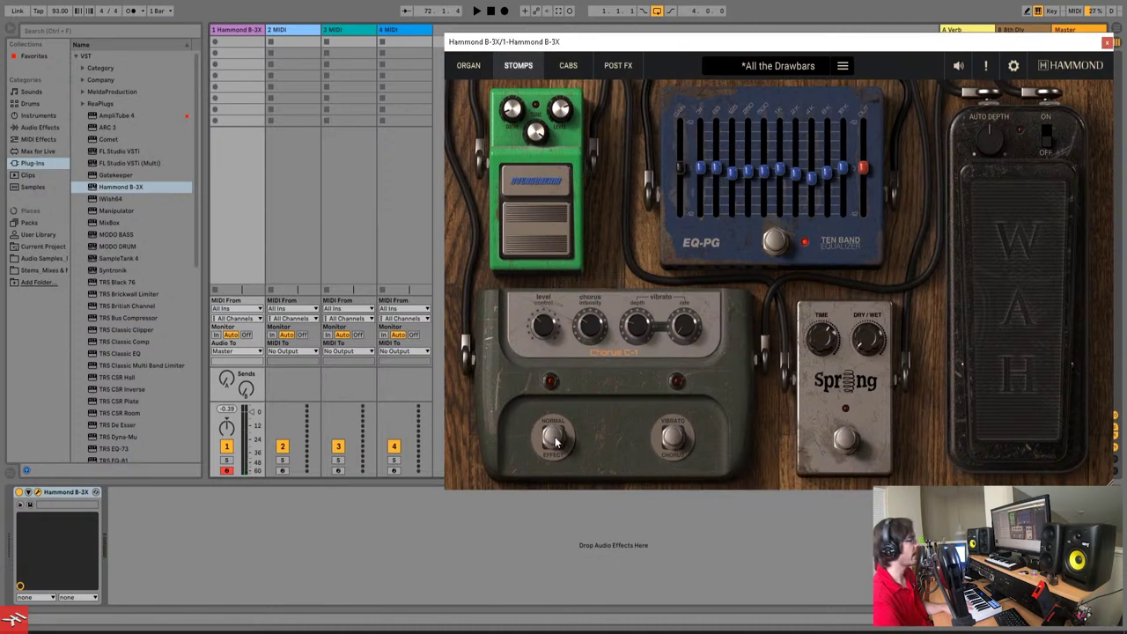
pyautogui.click(554, 440)
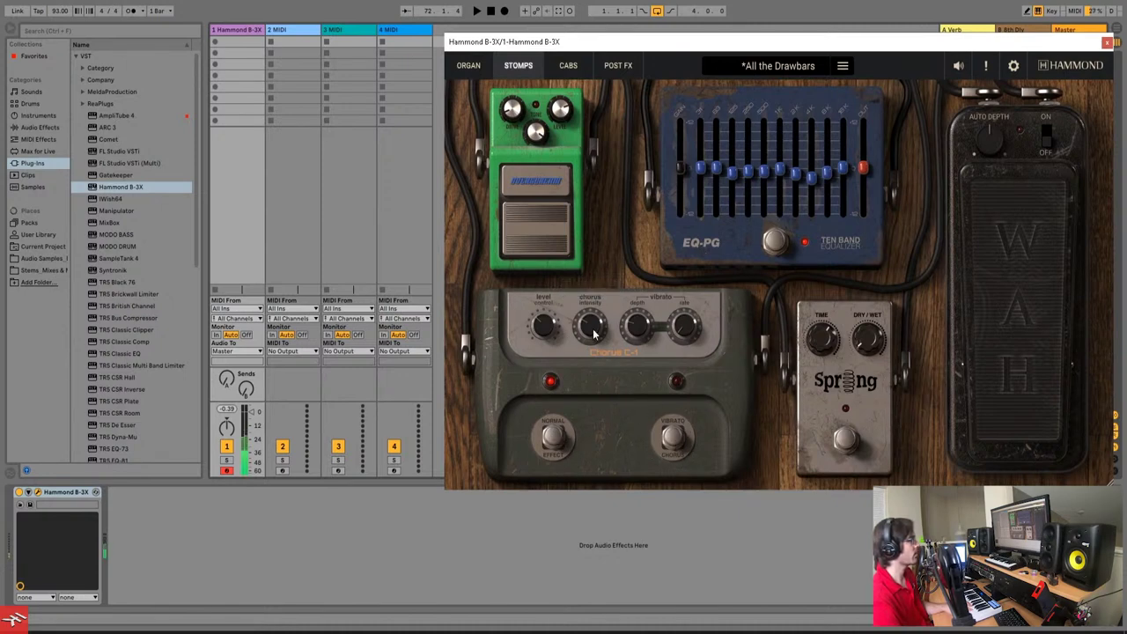
pyautogui.moveTo(595, 328)
pyautogui.mouseDown()
pyautogui.moveTo(618, 208)
pyautogui.moveTo(603, 243)
pyautogui.moveTo(603, 332)
pyautogui.mouseUp()
pyautogui.click(468, 65)
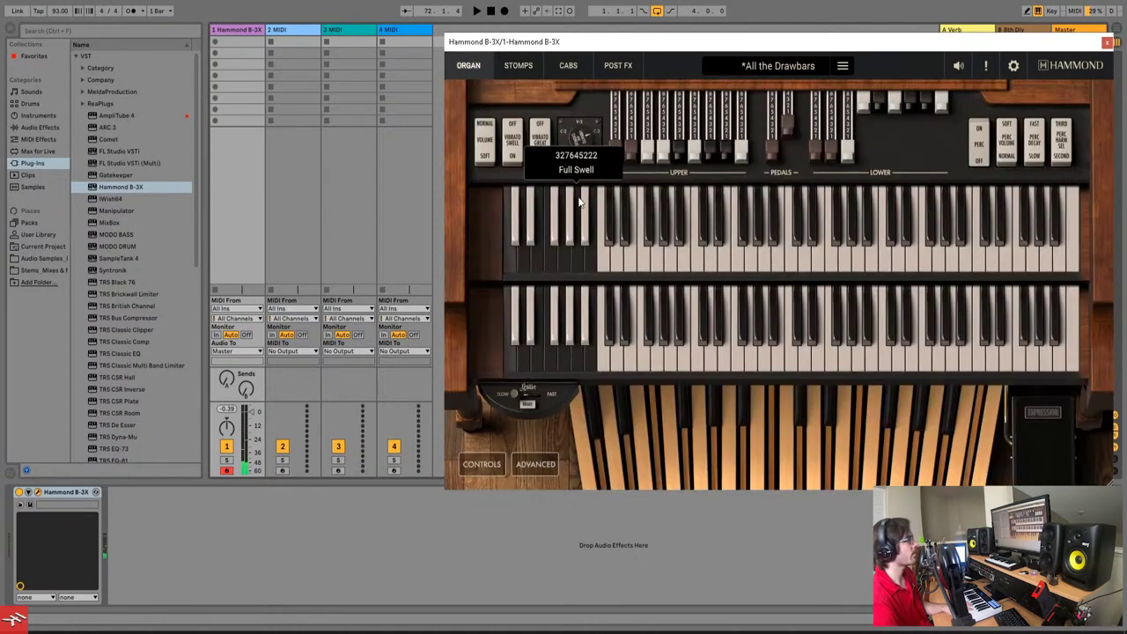
# Return to the stomp pedals, switch on the wah pedal and try out its Auto Depth.
pyautogui.click(518, 65)
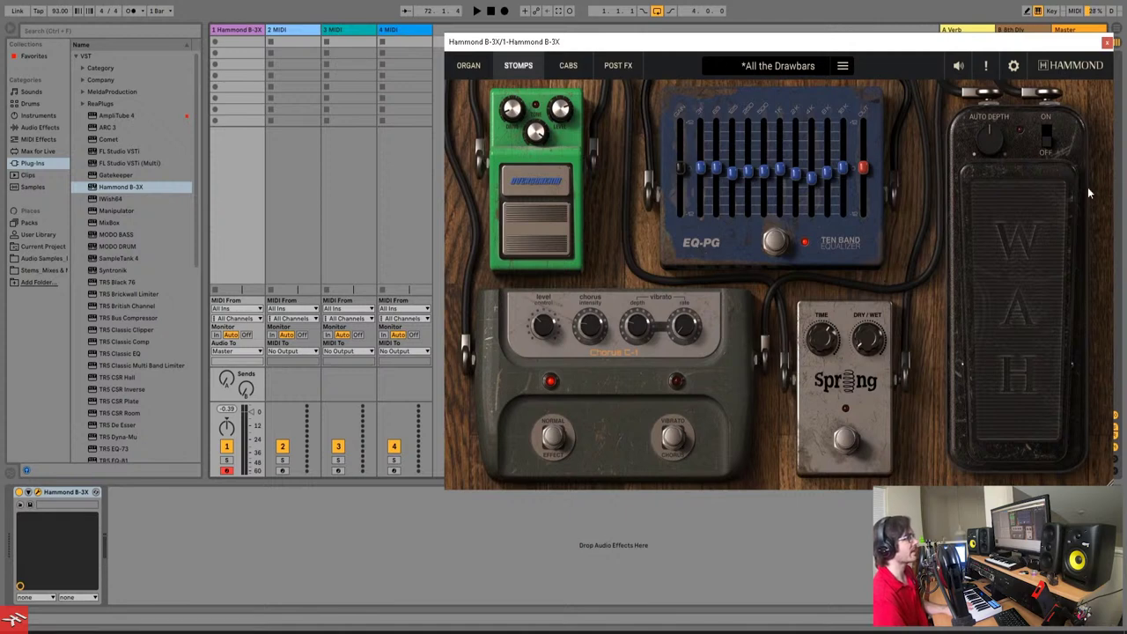
pyautogui.click(1047, 130)
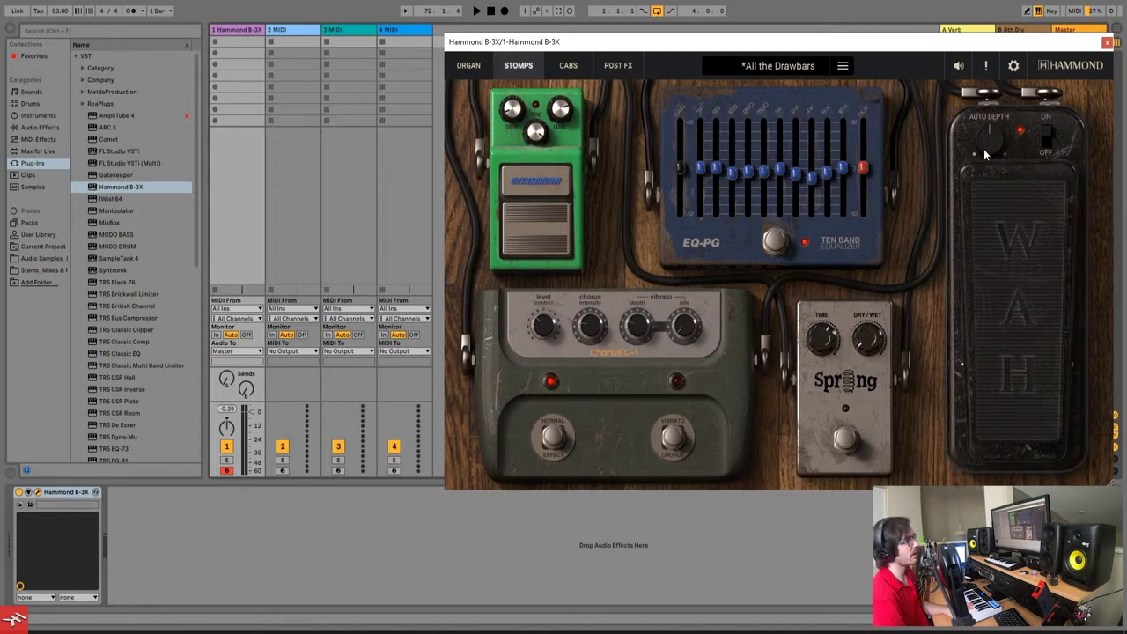
pyautogui.moveTo(999, 146)
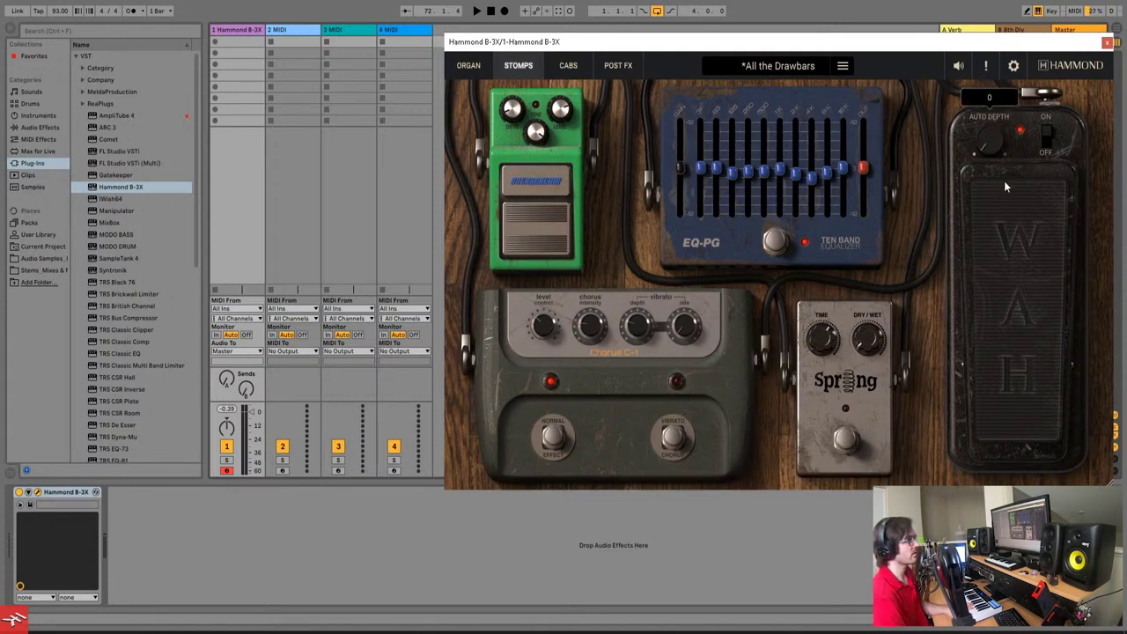
pyautogui.moveTo(1011, 180); pyautogui.dragTo(1004, 3)
pyautogui.moveTo(995, 139); pyautogui.dragTo(992, 323)
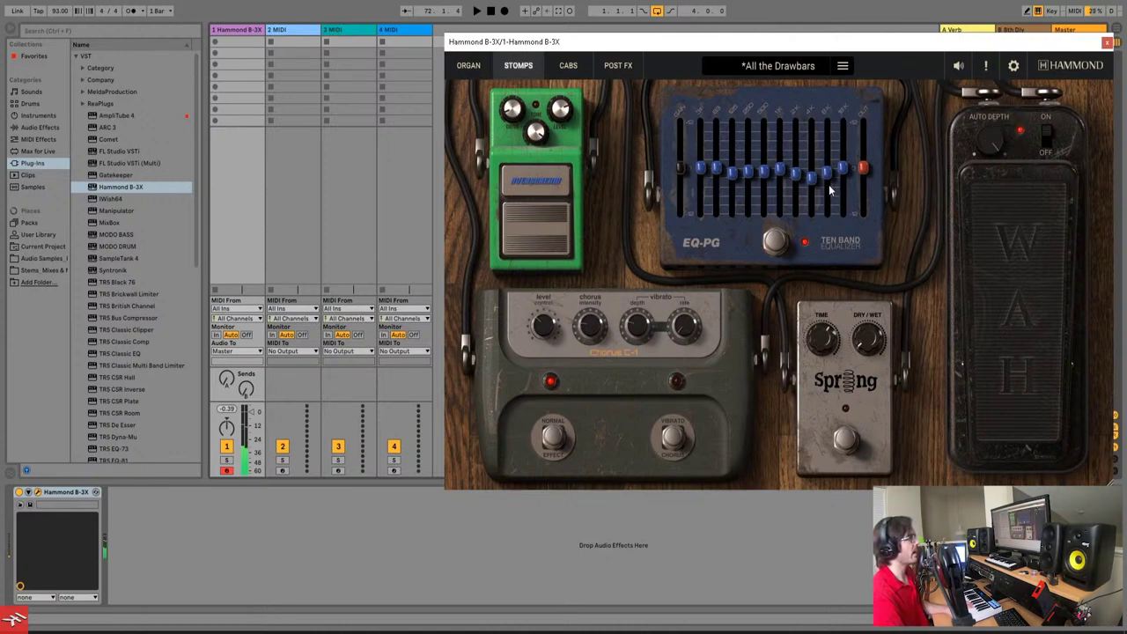
# Raise the ten-band equalizer's output level, compare the sound with the EQ off and on, and switch off the Chorus C-1 pedal.
pyautogui.moveTo(864, 172)
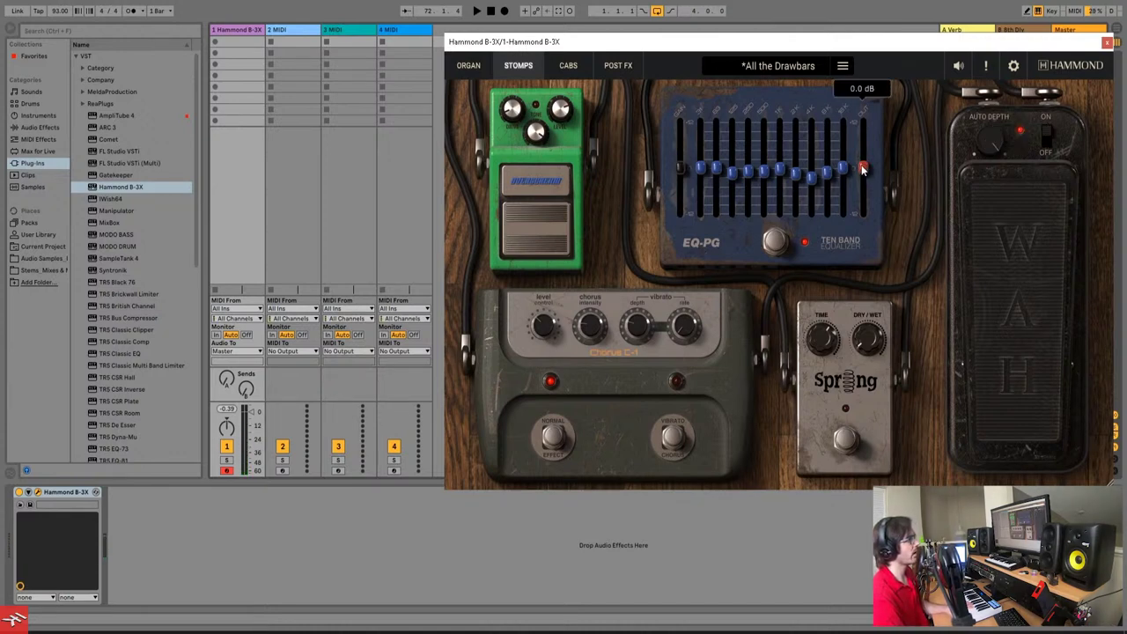
pyautogui.moveTo(864, 171); pyautogui.dragTo(866, 147)
pyautogui.moveTo(1011, 148)
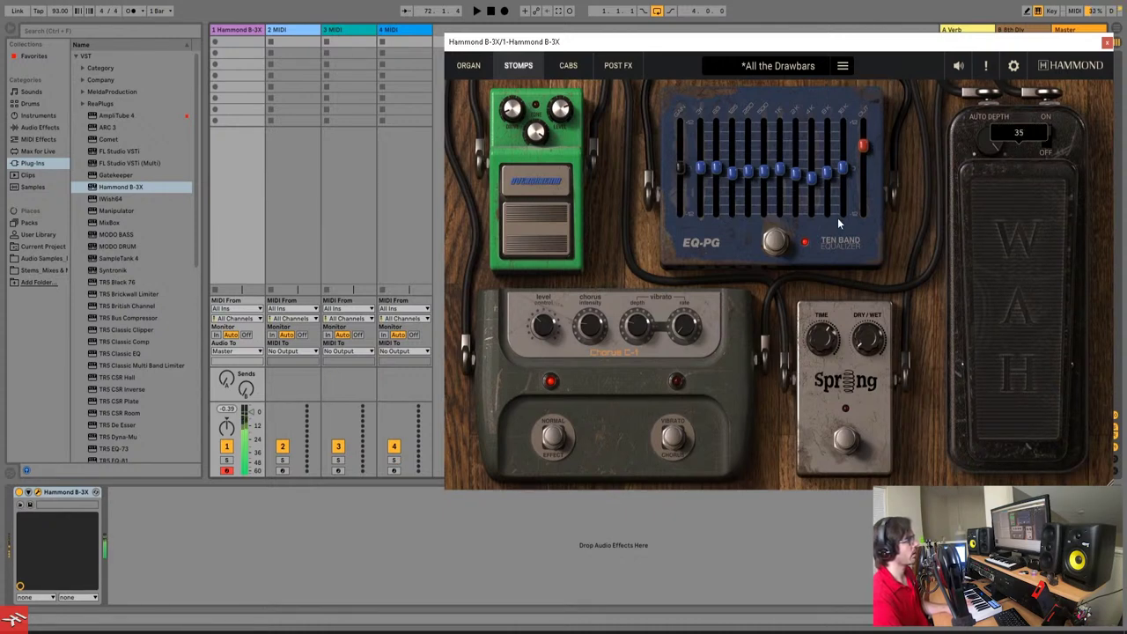
pyautogui.click(776, 243)
pyautogui.click(775, 244)
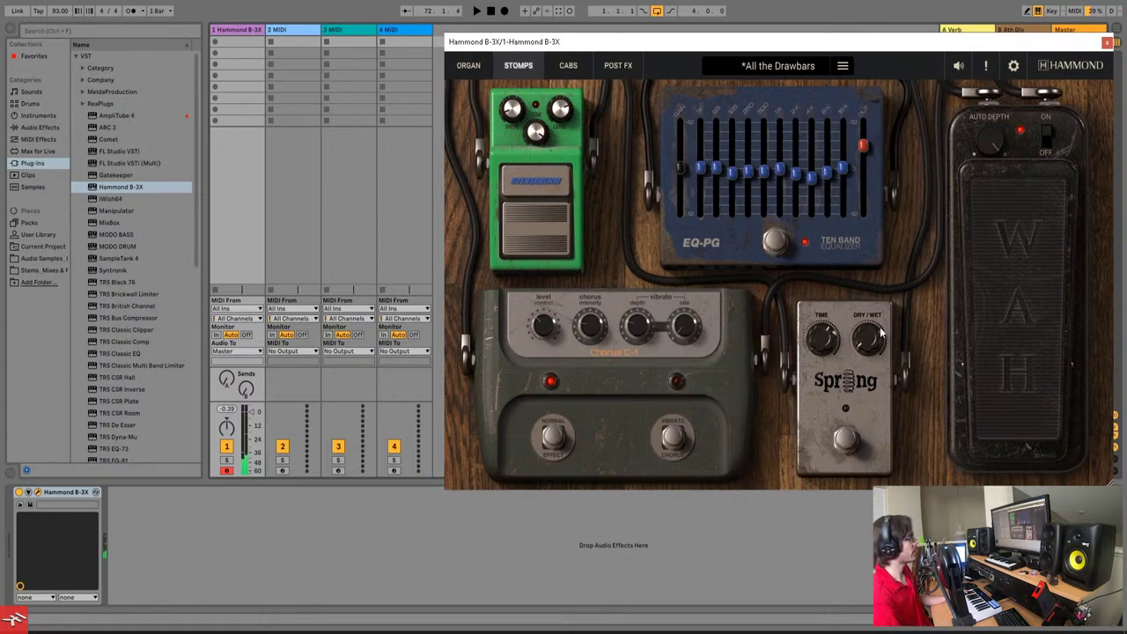
pyautogui.click(555, 438)
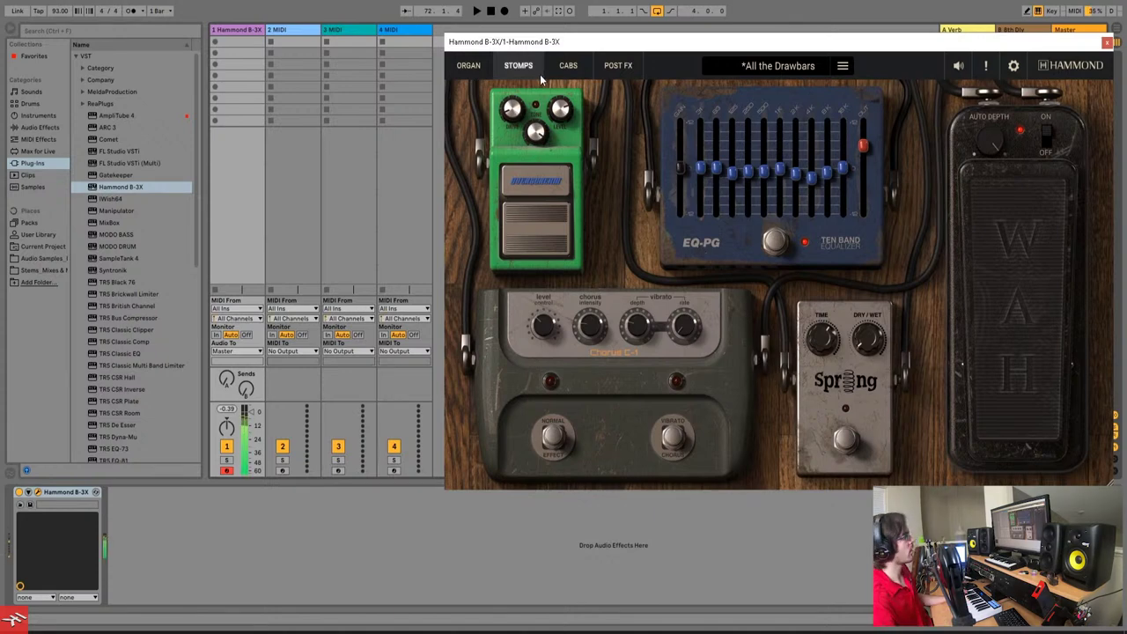
# Show the organ view briefly, return to the stomp pedals and switch on the green overdrive pedal, trying out its knobs.
pyautogui.click(480, 67)
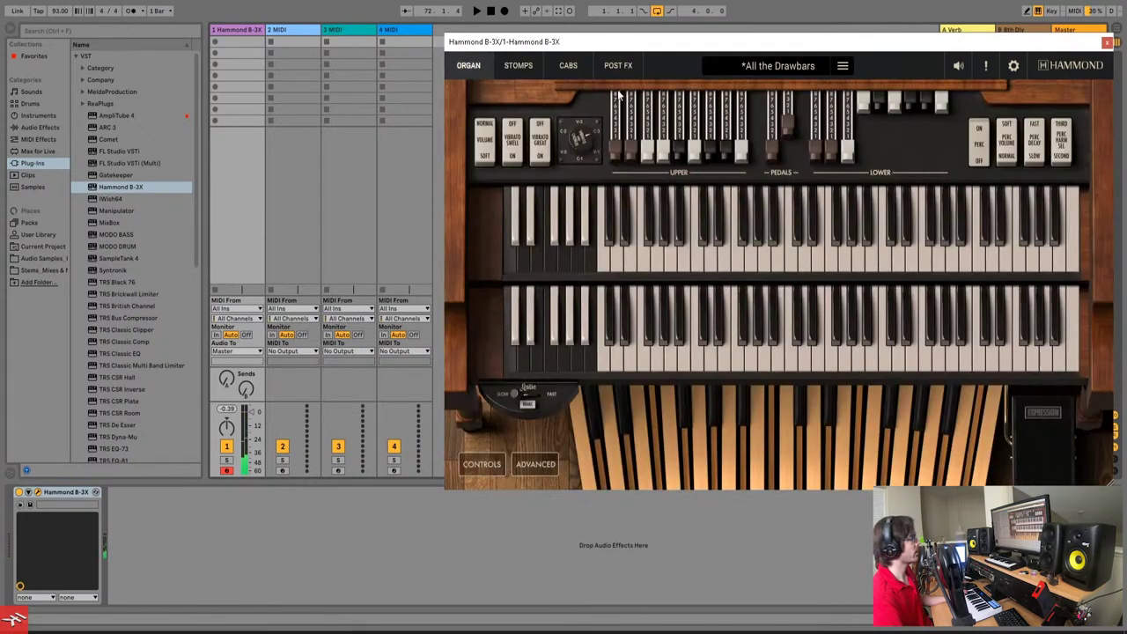
pyautogui.click(526, 259)
pyautogui.click(532, 68)
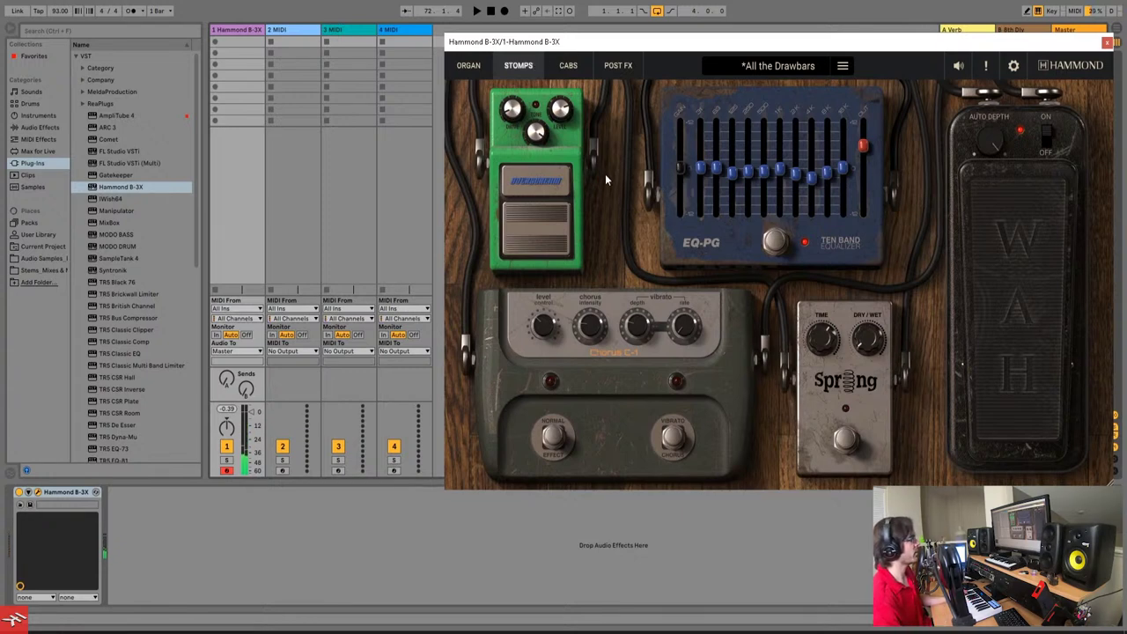
pyautogui.click(547, 234)
pyautogui.moveTo(506, 100)
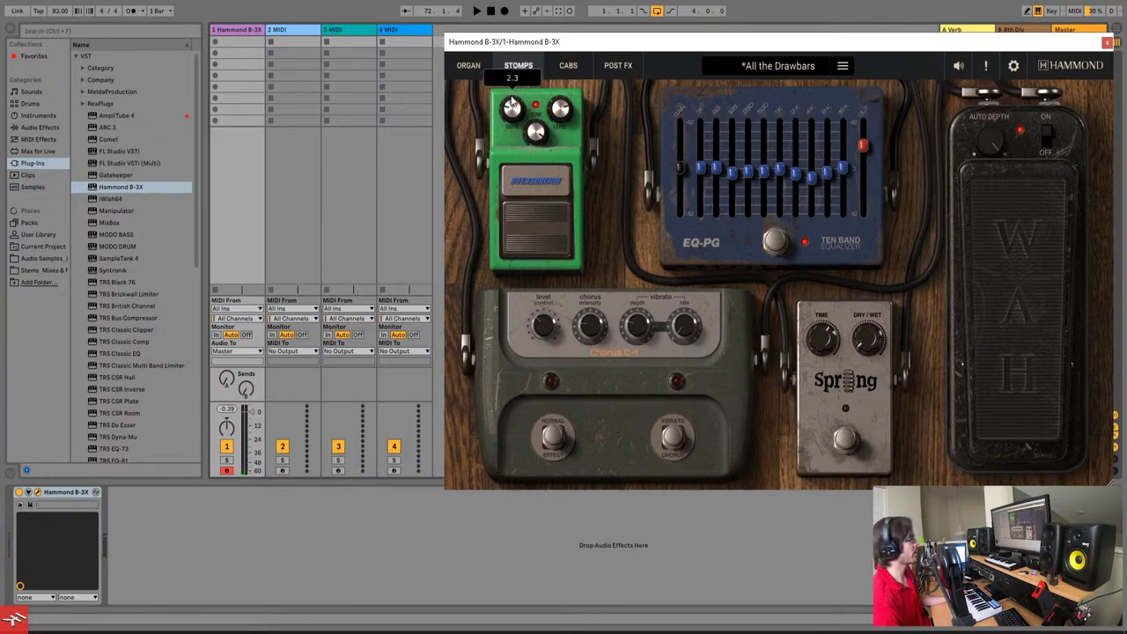
pyautogui.moveTo(537, 190); pyautogui.dragTo(537, 209)
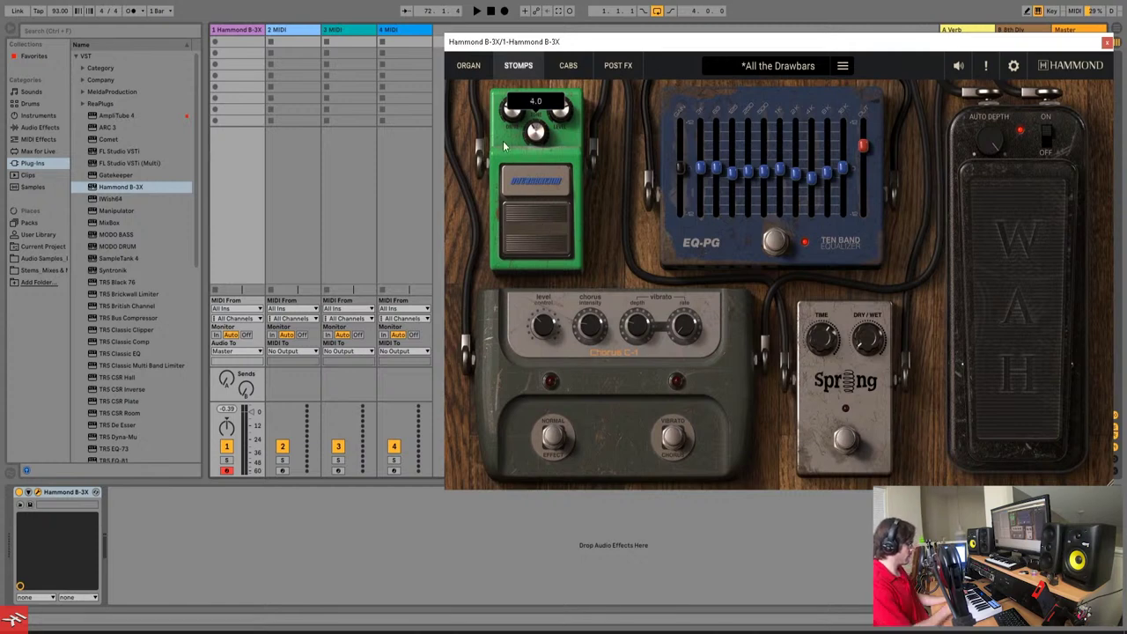
pyautogui.moveTo(505, 116)
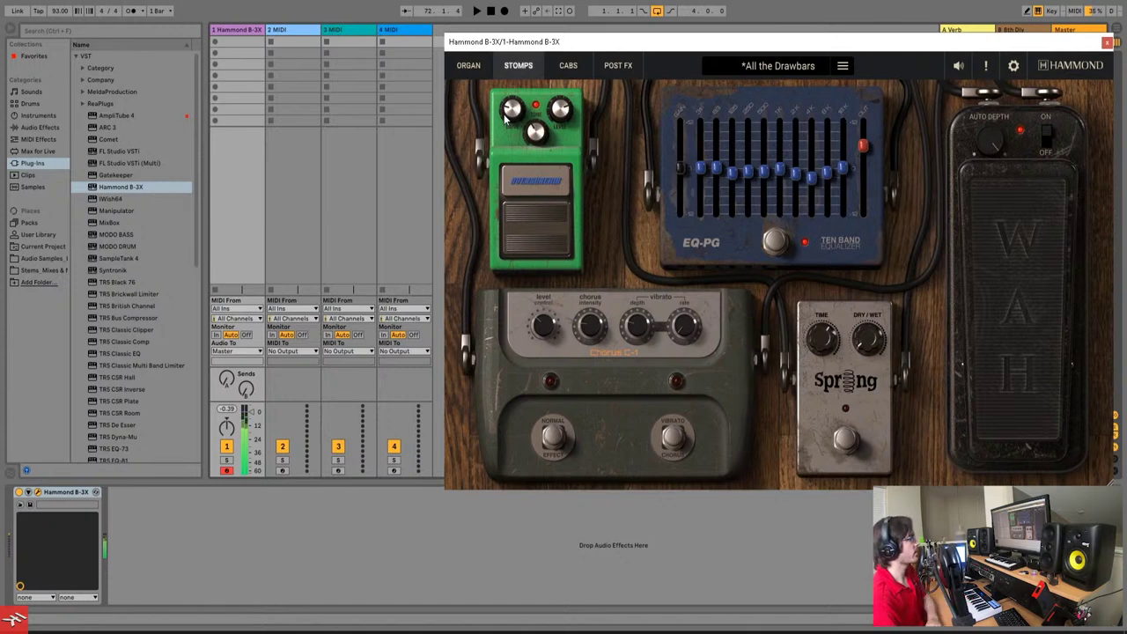
pyautogui.click(788, 66)
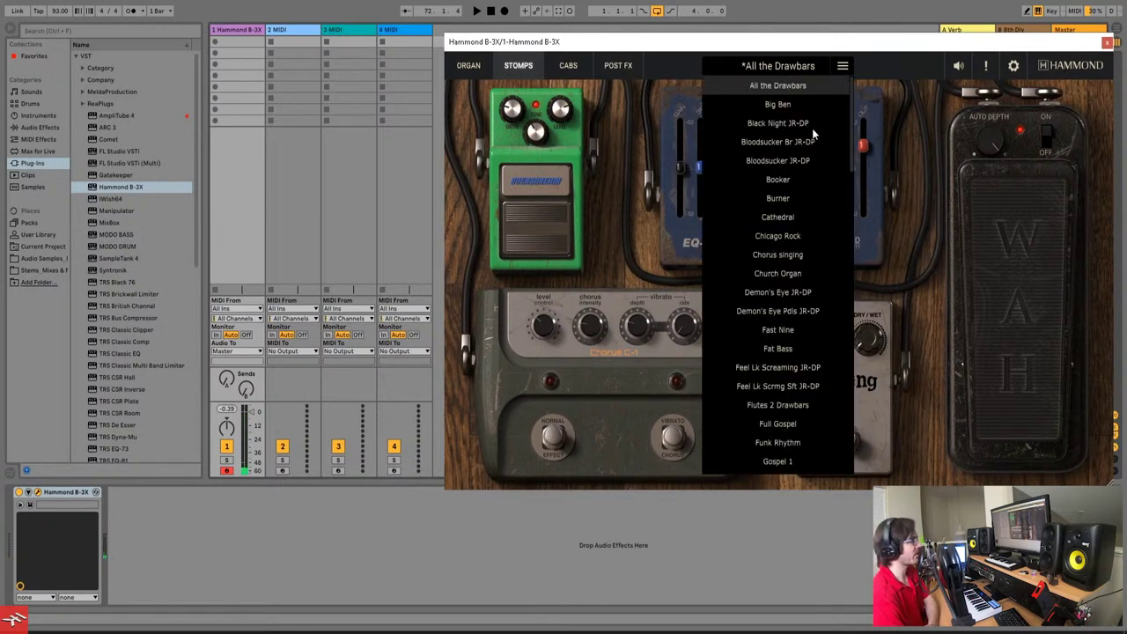
pyautogui.click(944, 130)
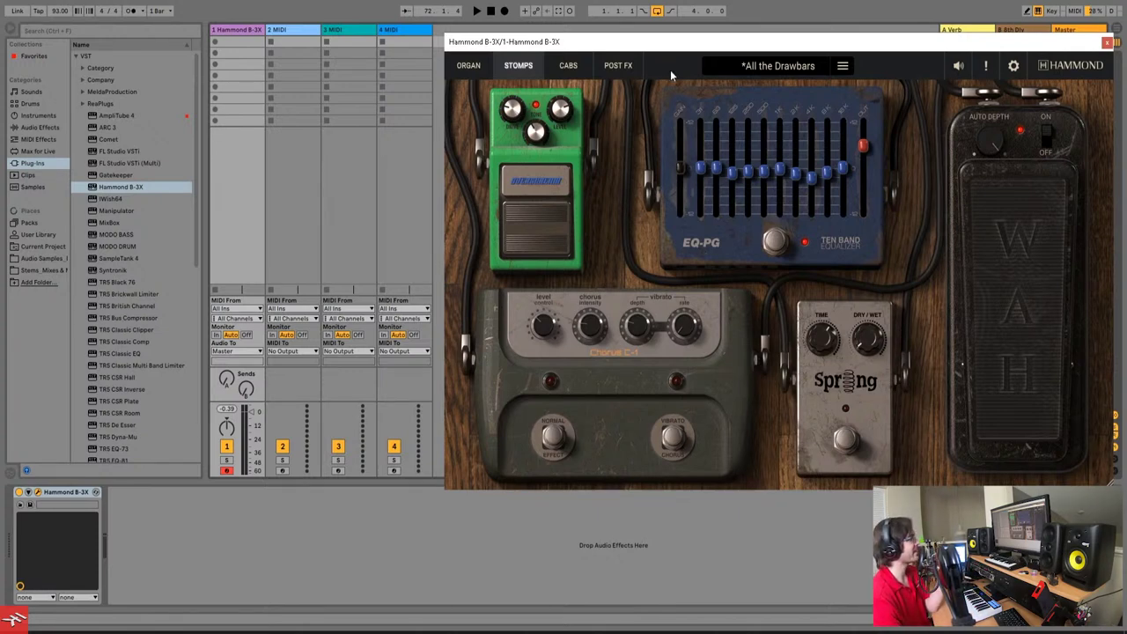
# Show the cabinet setup controls and compare the 90° and 180° mic setups, ending on 180°.
pyautogui.click(568, 71)
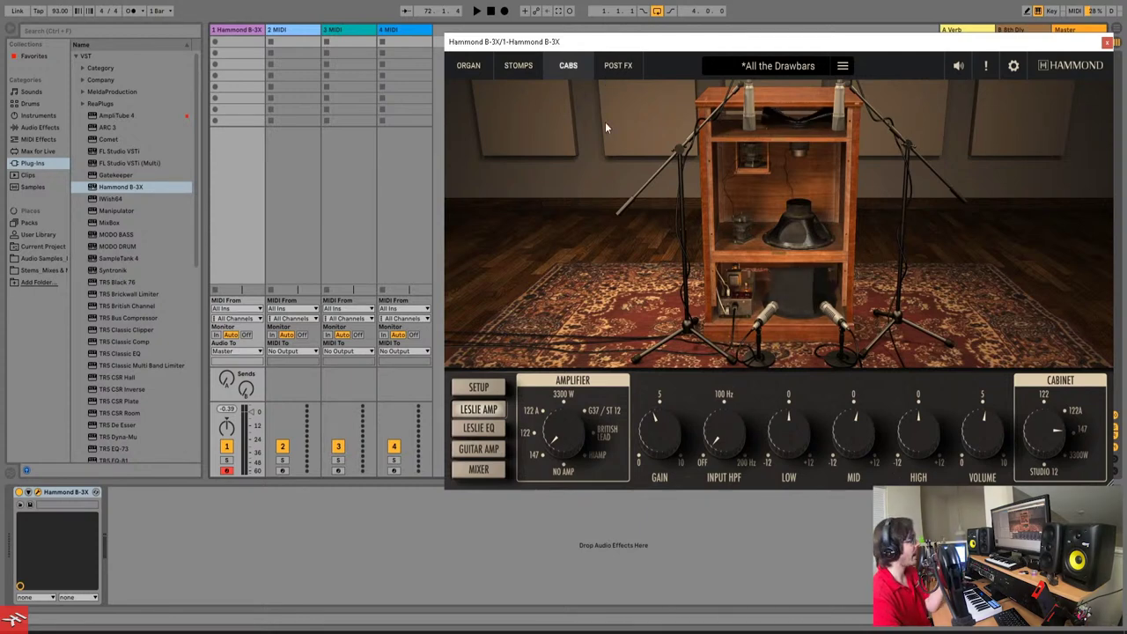
pyautogui.click(484, 388)
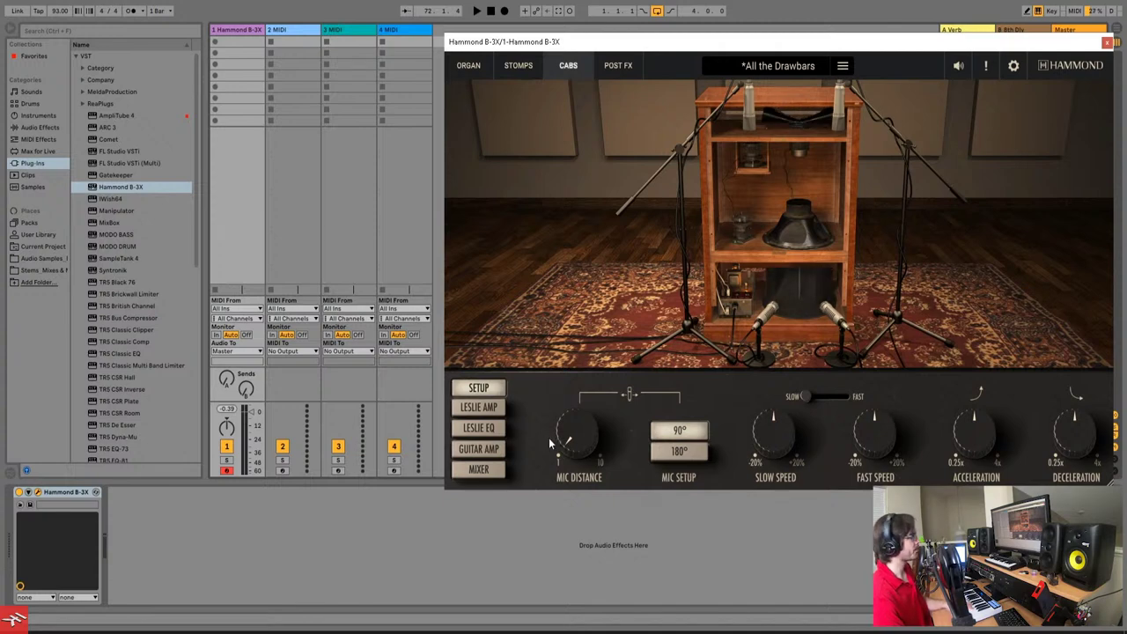
pyautogui.click(796, 69)
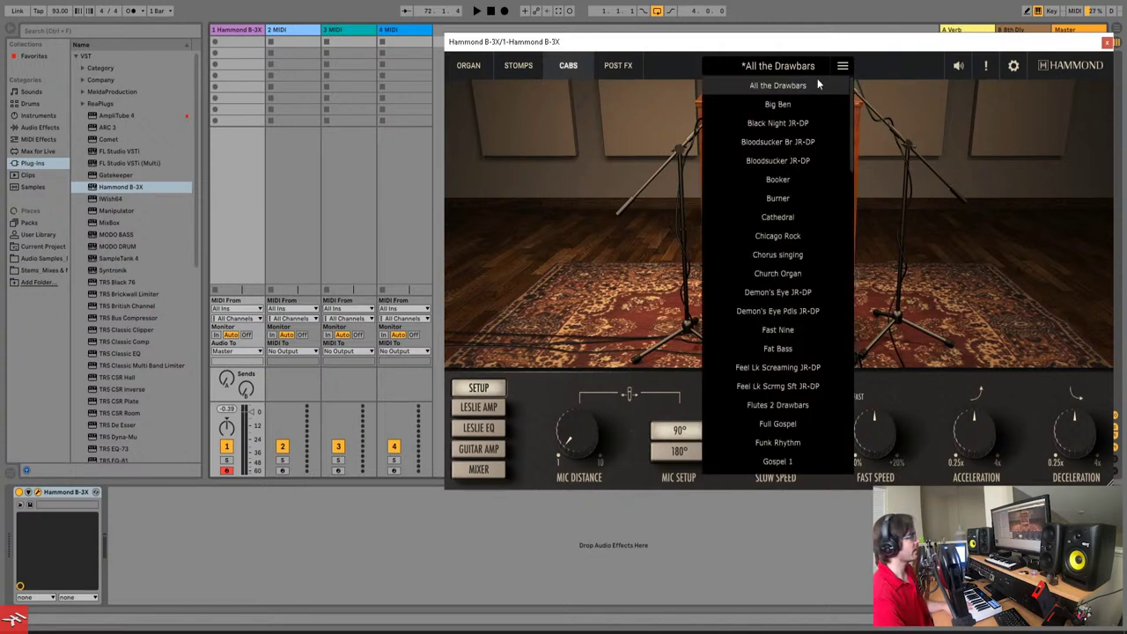
pyautogui.click(810, 85)
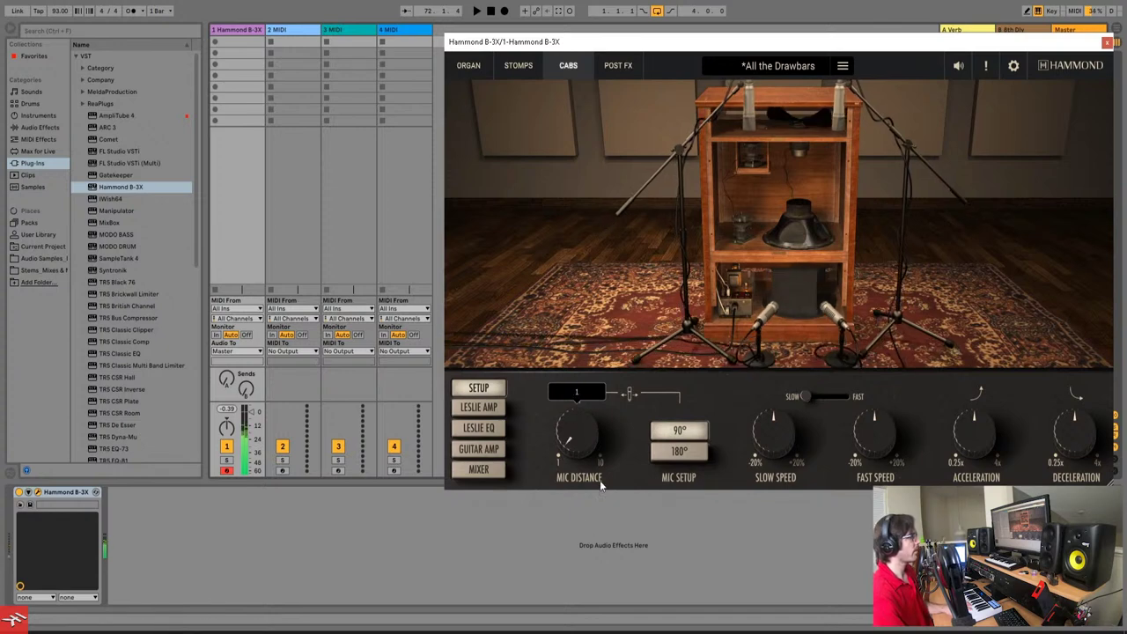
pyautogui.click(680, 453)
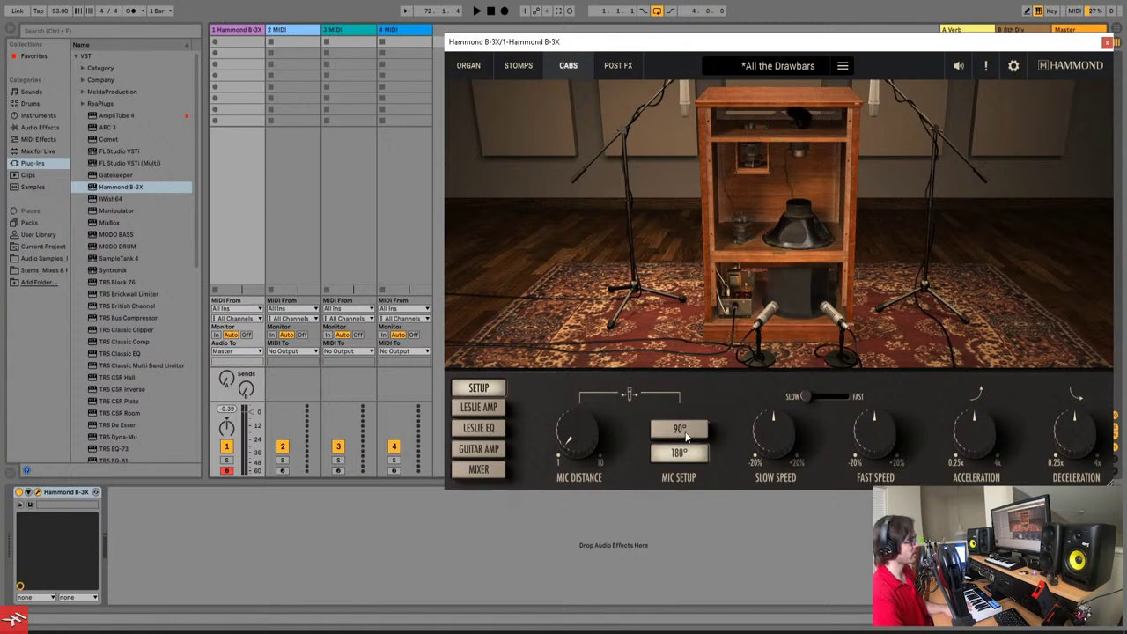
pyautogui.click(684, 451)
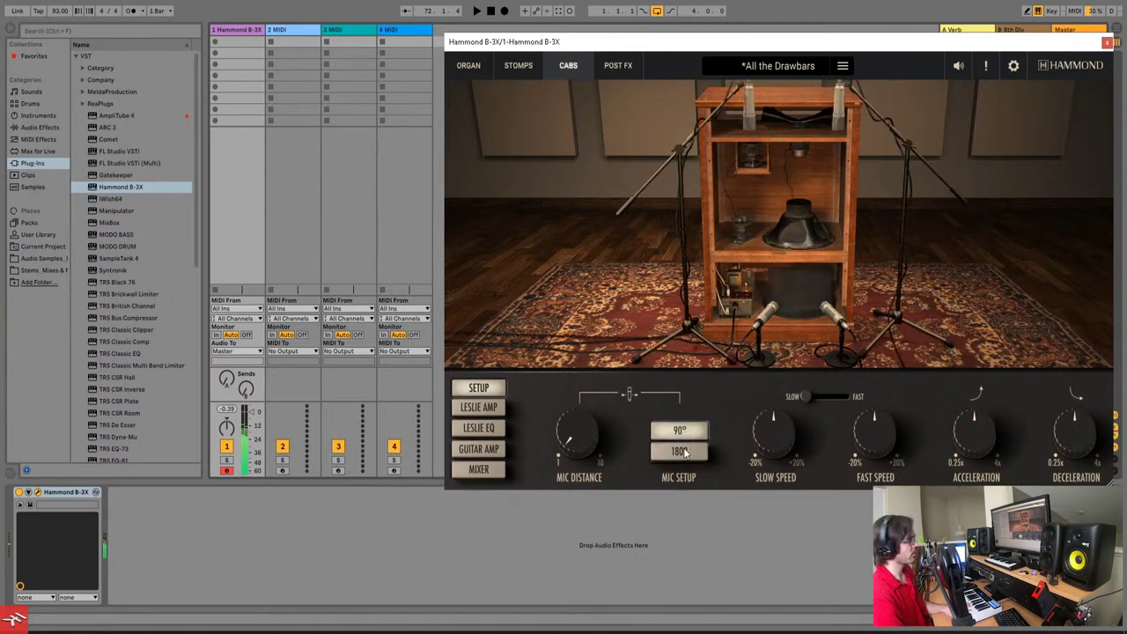
pyautogui.click(684, 452)
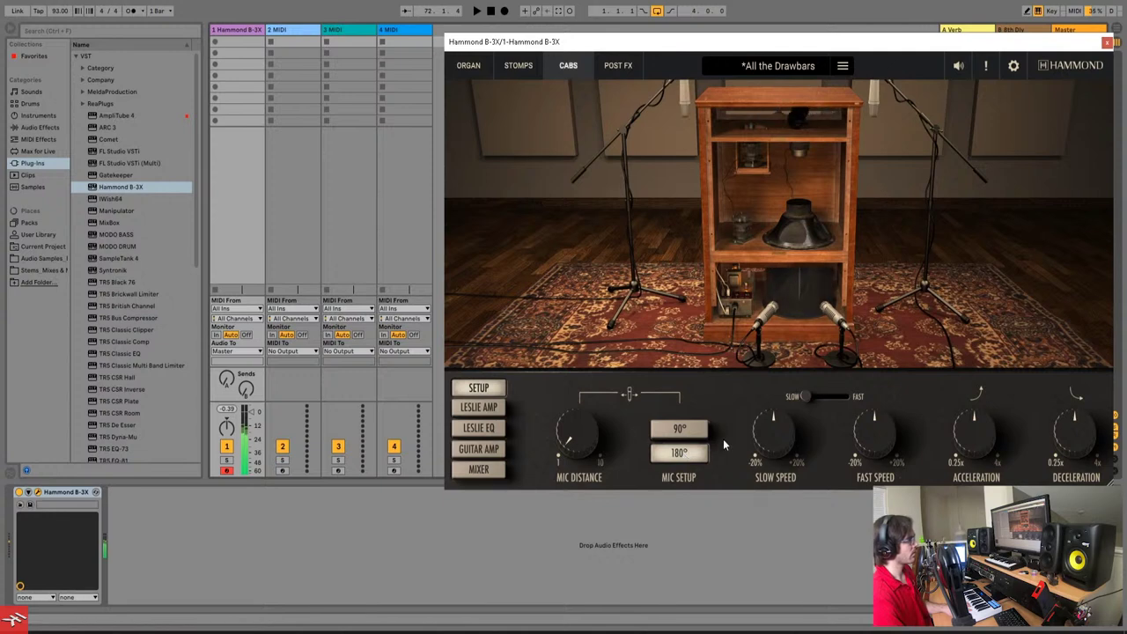
# Compare the 90° and 180° mic setups with the rotor on fast, finishing on 180° with the rotor back on slow.
pyautogui.moveTo(806, 396); pyautogui.dragTo(845, 397)
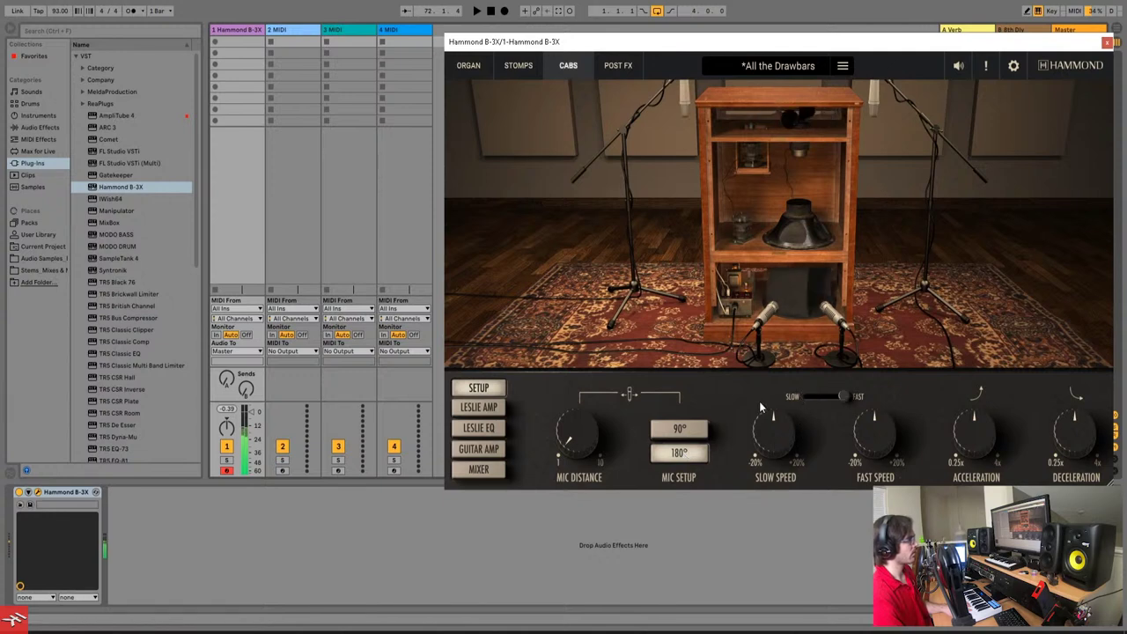
pyautogui.click(691, 428)
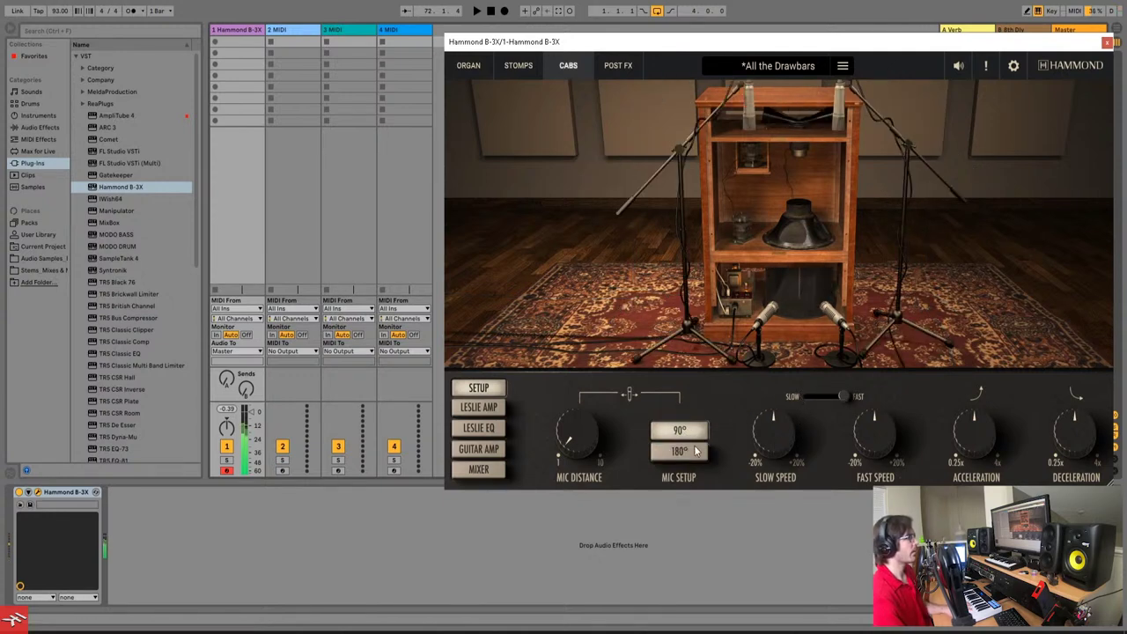
pyautogui.click(696, 451)
pyautogui.click(841, 396)
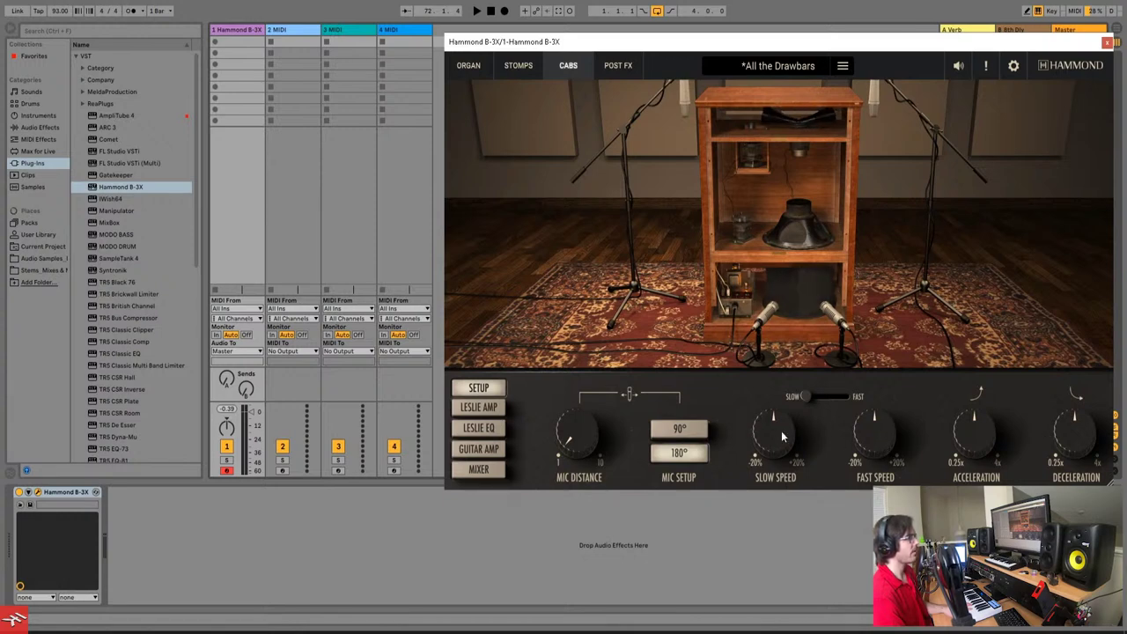
# Audition the rotor's slow and fast speeds at +20 %, leaving fast speed at -20 % and slow speed slightly raised, with the rotor on slow.
pyautogui.moveTo(781, 436); pyautogui.dragTo(833, 409)
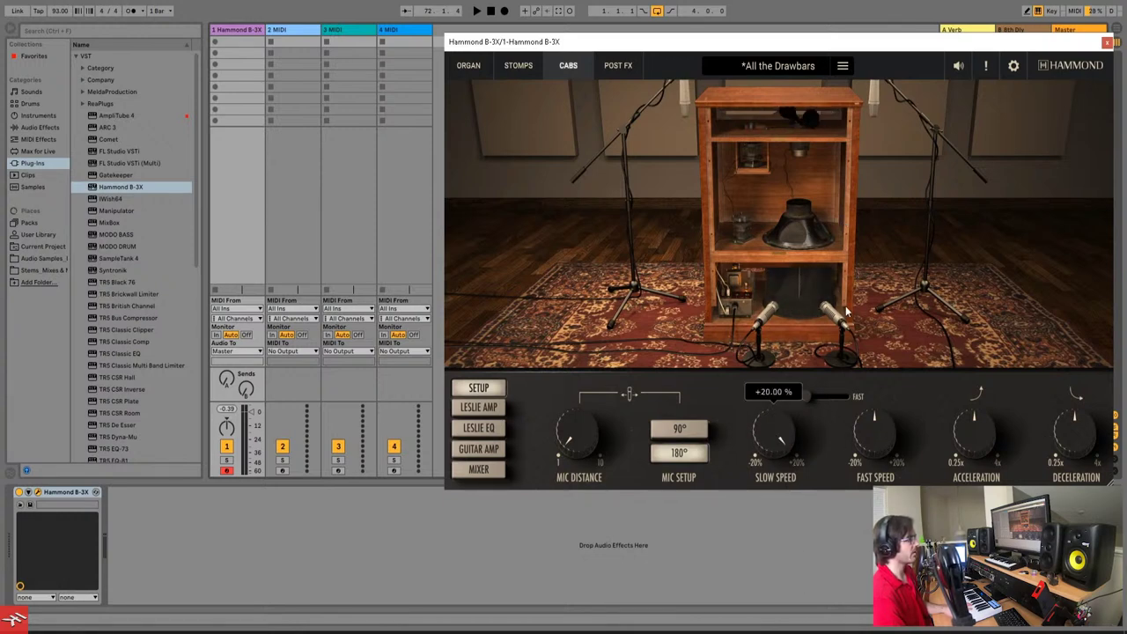
pyautogui.click(825, 394)
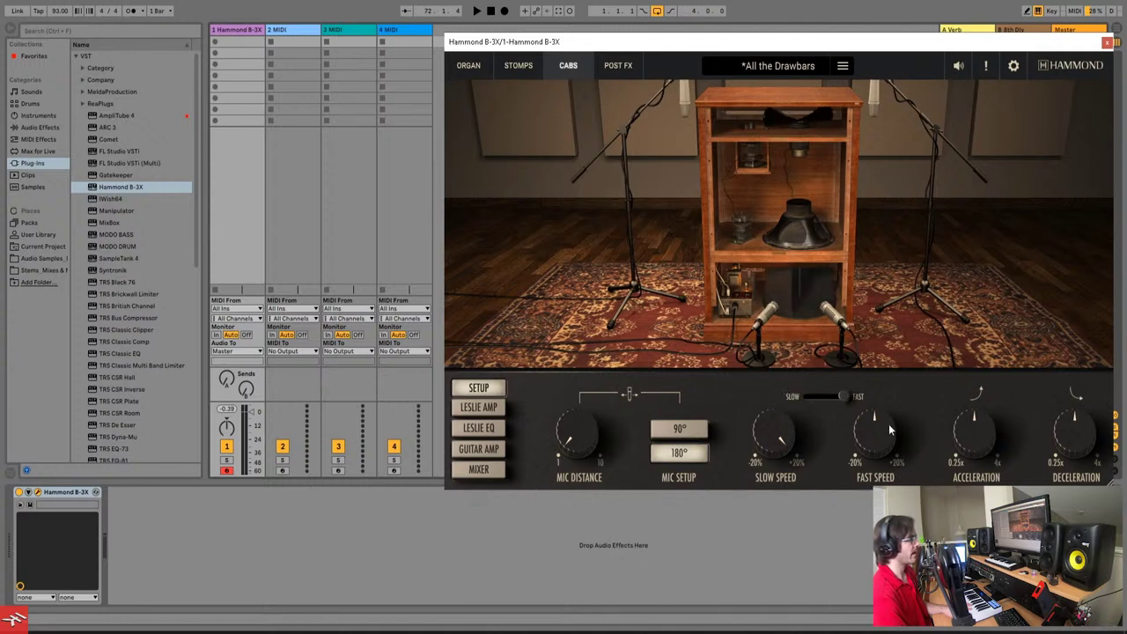
pyautogui.moveTo(890, 430); pyautogui.dragTo(881, 387)
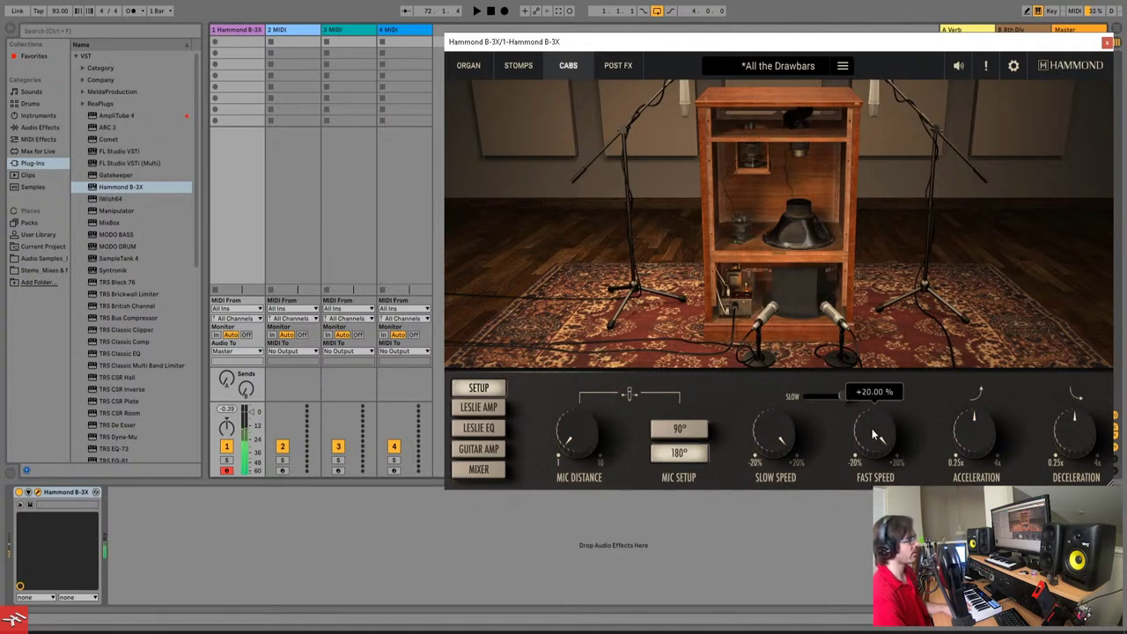
pyautogui.moveTo(872, 431); pyautogui.dragTo(827, 493)
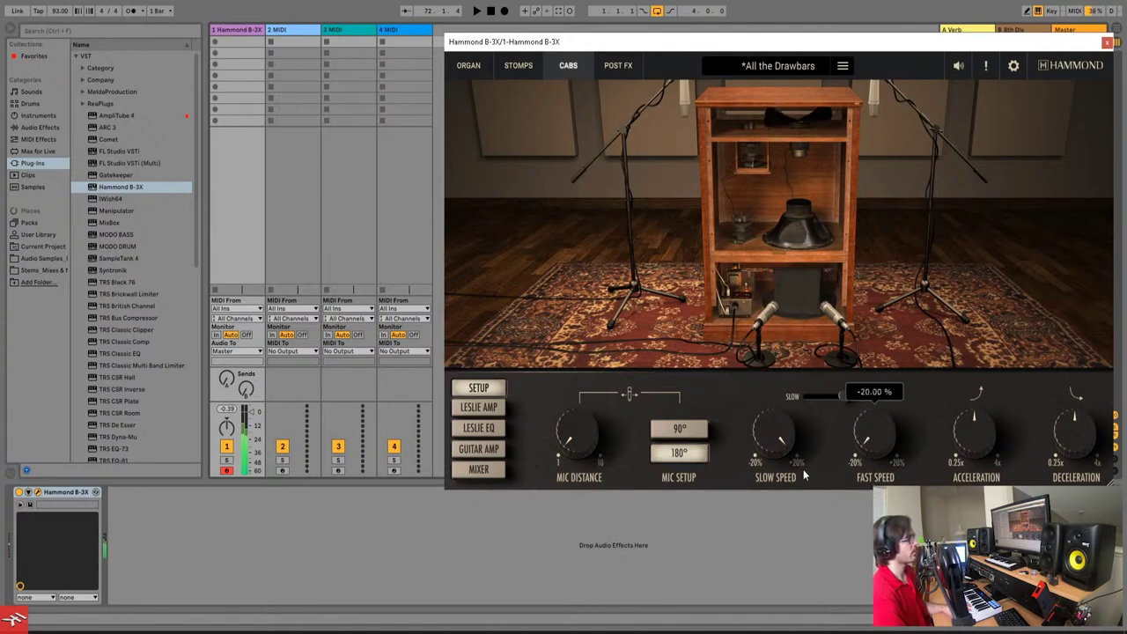
pyautogui.click(833, 398)
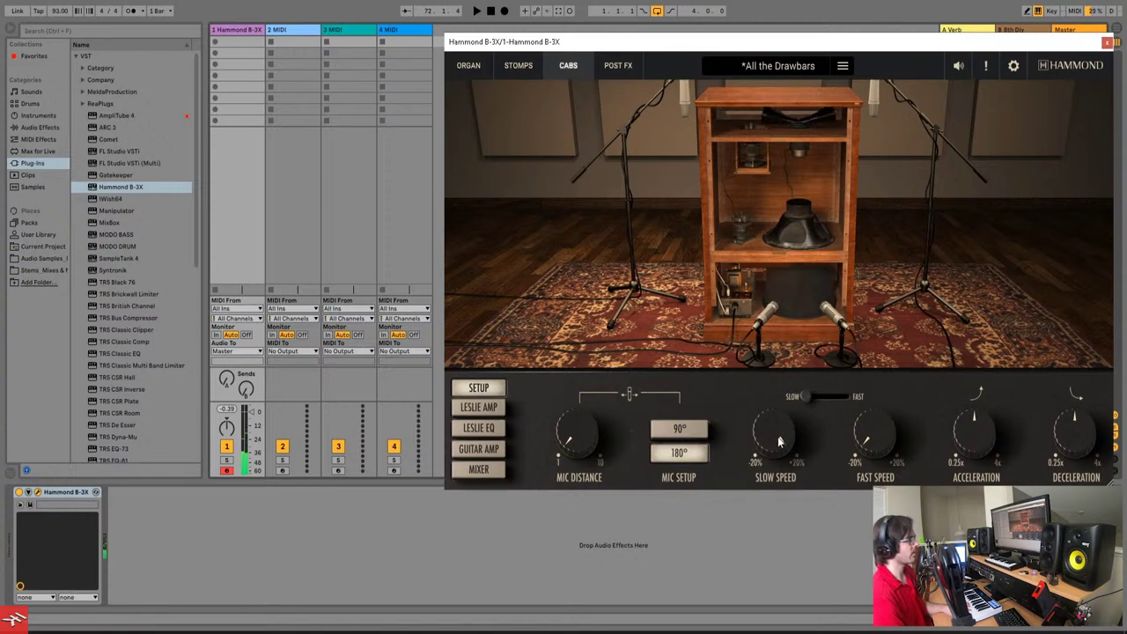
pyautogui.moveTo(777, 436); pyautogui.dragTo(796, 508)
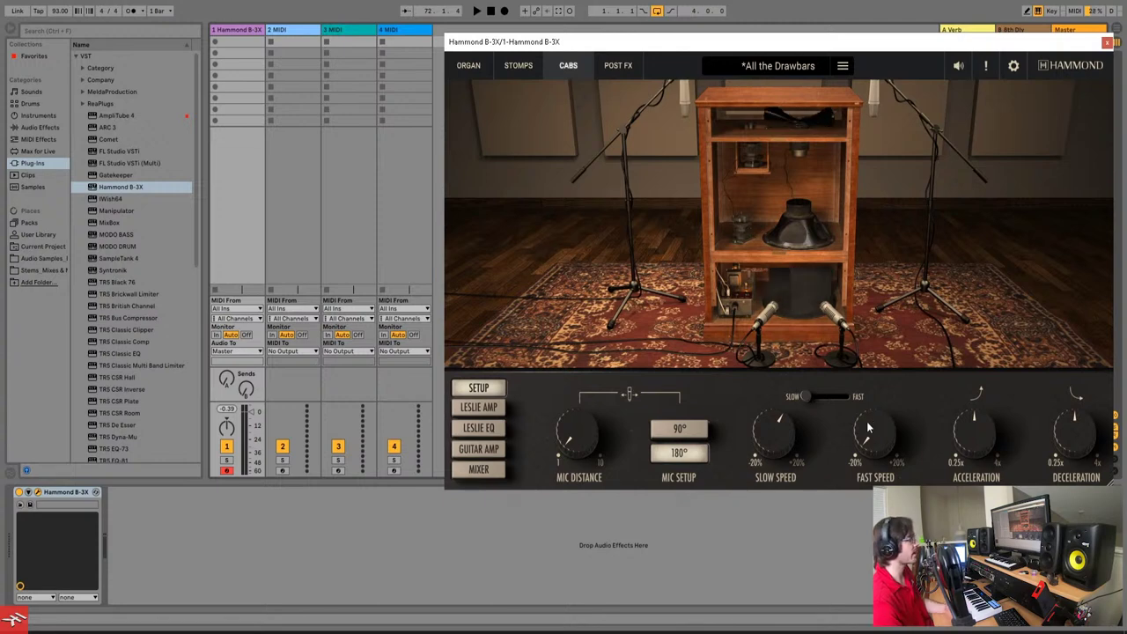
# Try the 122 A amplifier in the Leslie amp settings and audition different cabinets, ending on the 3300W cabinet.
pyautogui.click(498, 406)
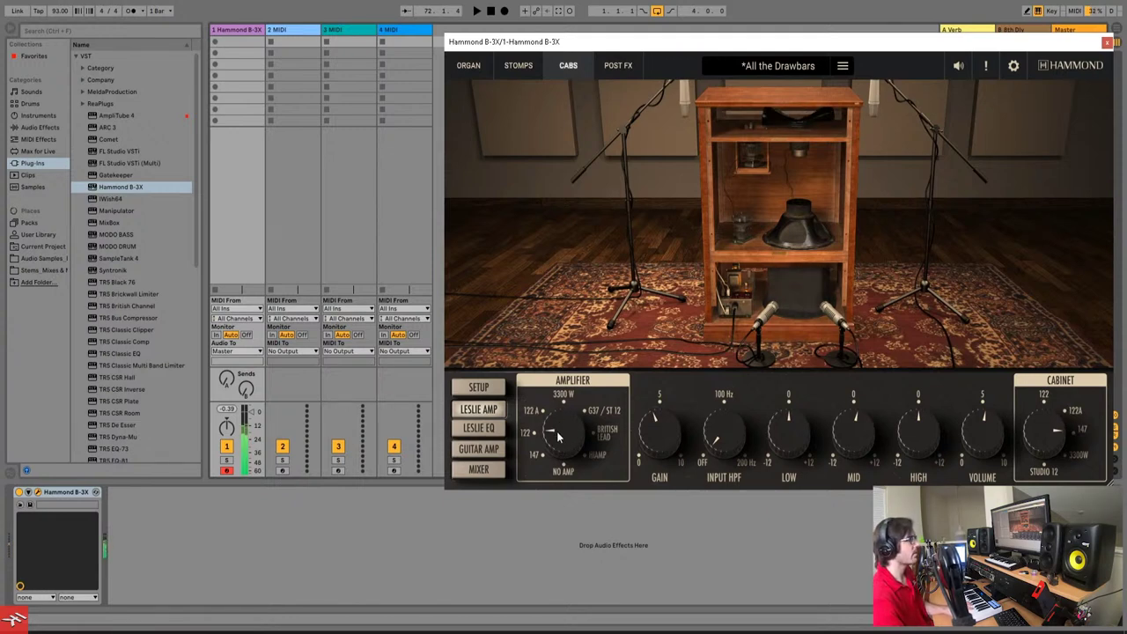
pyautogui.moveTo(557, 438); pyautogui.dragTo(558, 428)
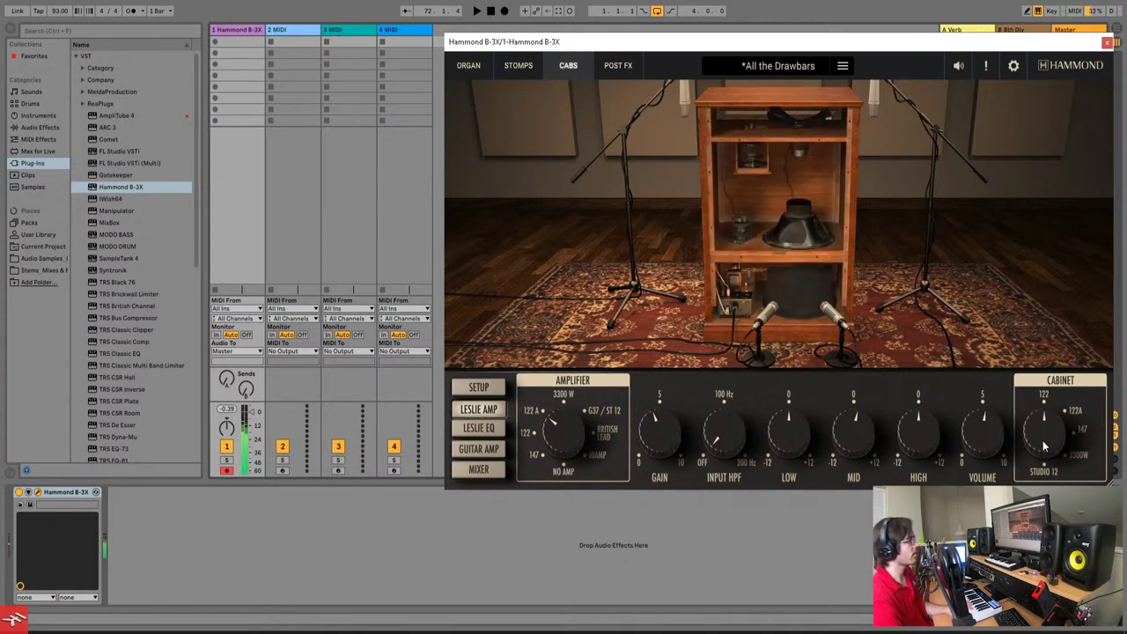
pyautogui.moveTo(1043, 440); pyautogui.dragTo(1060, 336)
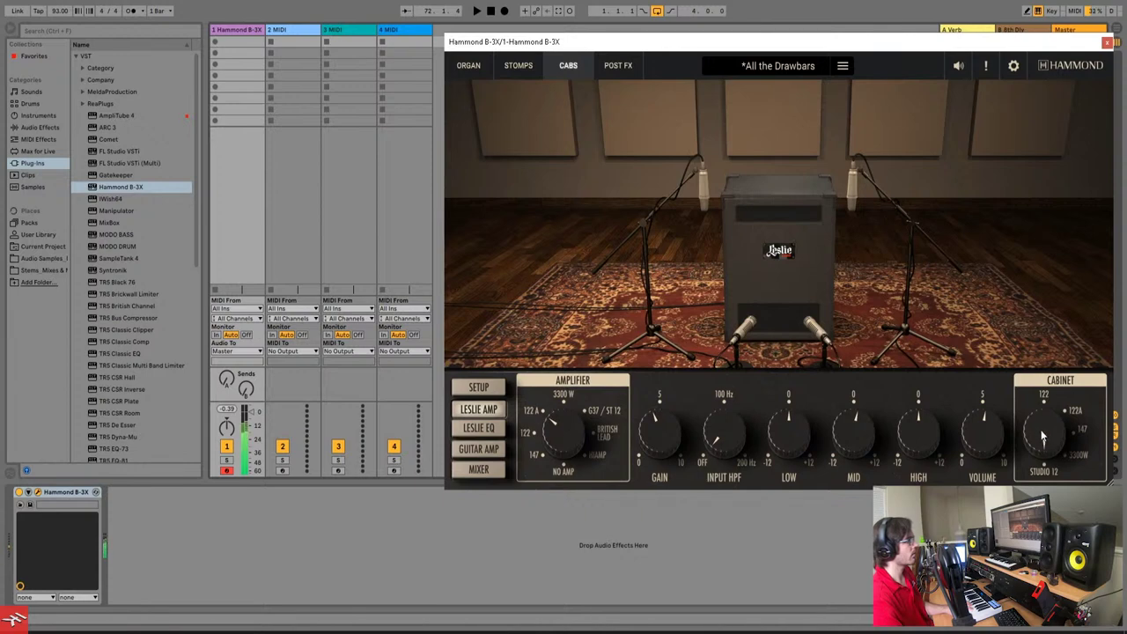
pyautogui.moveTo(1043, 436); pyautogui.dragTo(1046, 468)
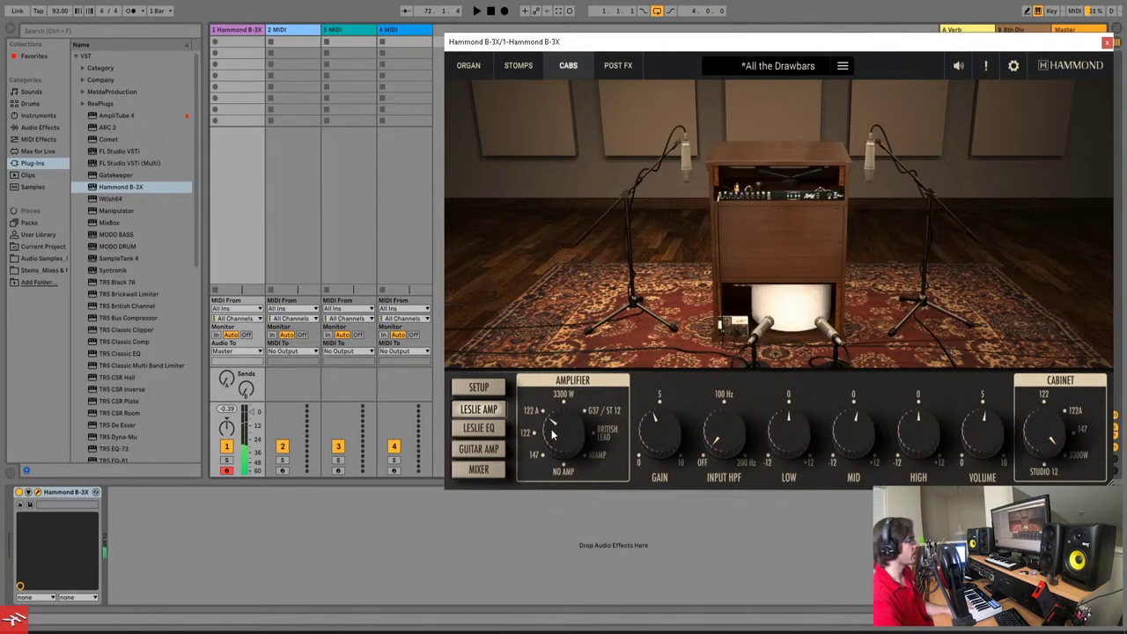
# Audition the British Lead amplifier with gain at 3.89 and volume at 2.61, and switch the amplifier to 147.
pyautogui.moveTo(558, 483); pyautogui.dragTo(568, 460)
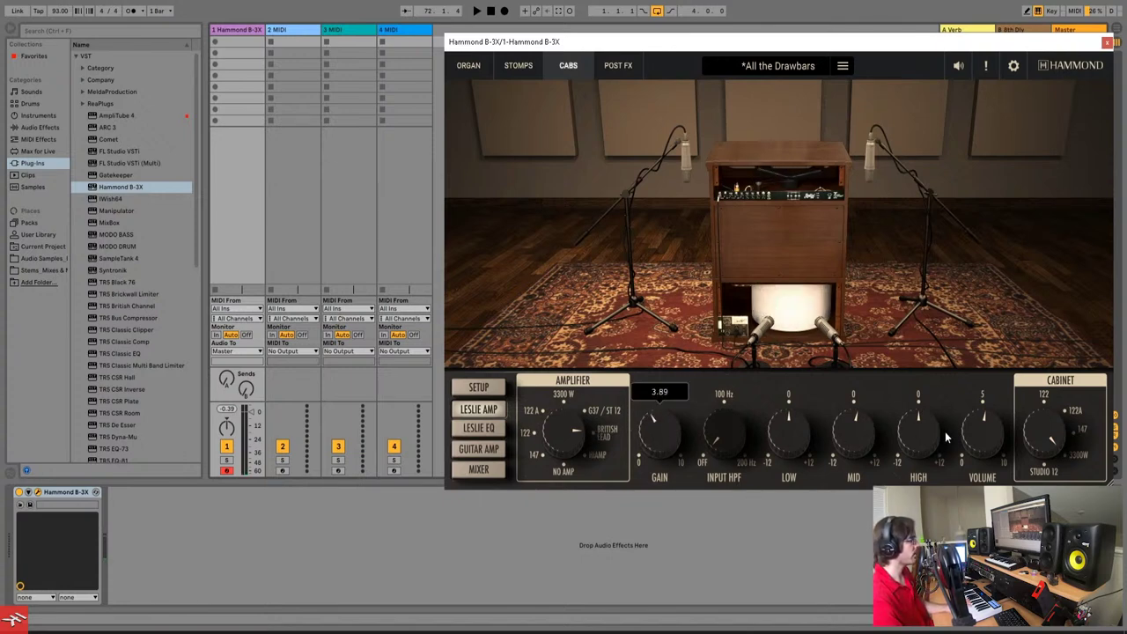
pyautogui.moveTo(982, 434); pyautogui.dragTo(964, 467)
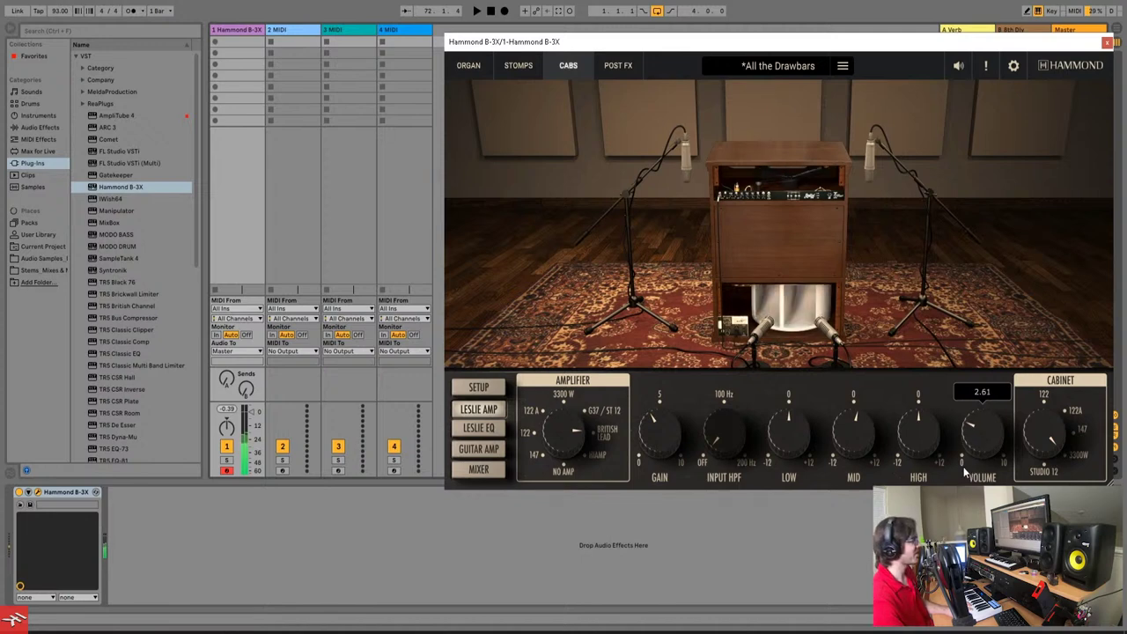
pyautogui.moveTo(566, 432); pyautogui.dragTo(576, 403)
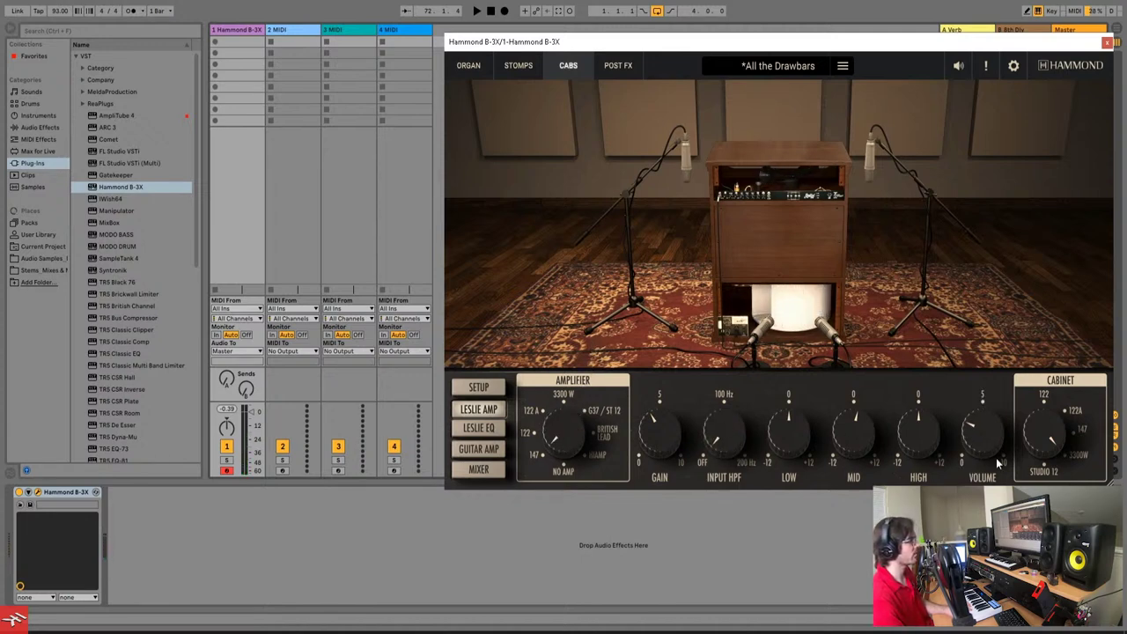
# Raise the Leslie amp's volume, set its gain to 5.65, and shape its tone by lowering Low and Mid and raising High.
pyautogui.moveTo(988, 444); pyautogui.dragTo(985, 421)
pyautogui.moveTo(672, 429)
pyautogui.mouseDown()
pyautogui.moveTo(679, 396)
pyautogui.moveTo(663, 437)
pyautogui.mouseUp()
pyautogui.moveTo(784, 445); pyautogui.dragTo(789, 476)
pyautogui.moveTo(859, 443); pyautogui.dragTo(916, 428)
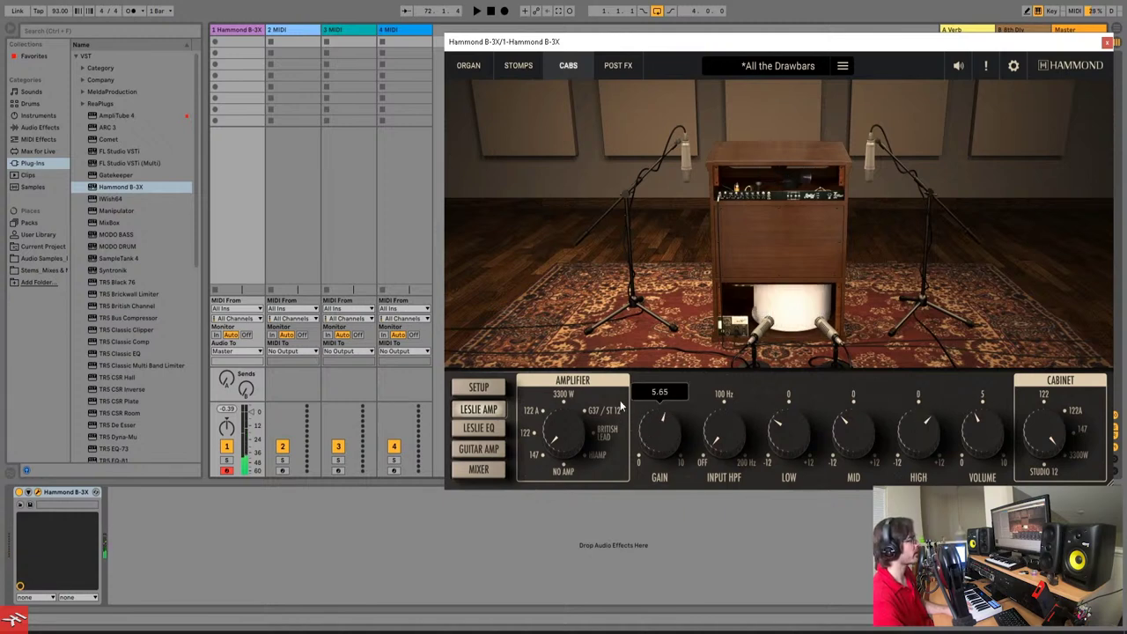
# View the Leslie EQ and guitar amp settings, and toggle the guitar amp channel in the cabinet mixer.
pyautogui.click(471, 430)
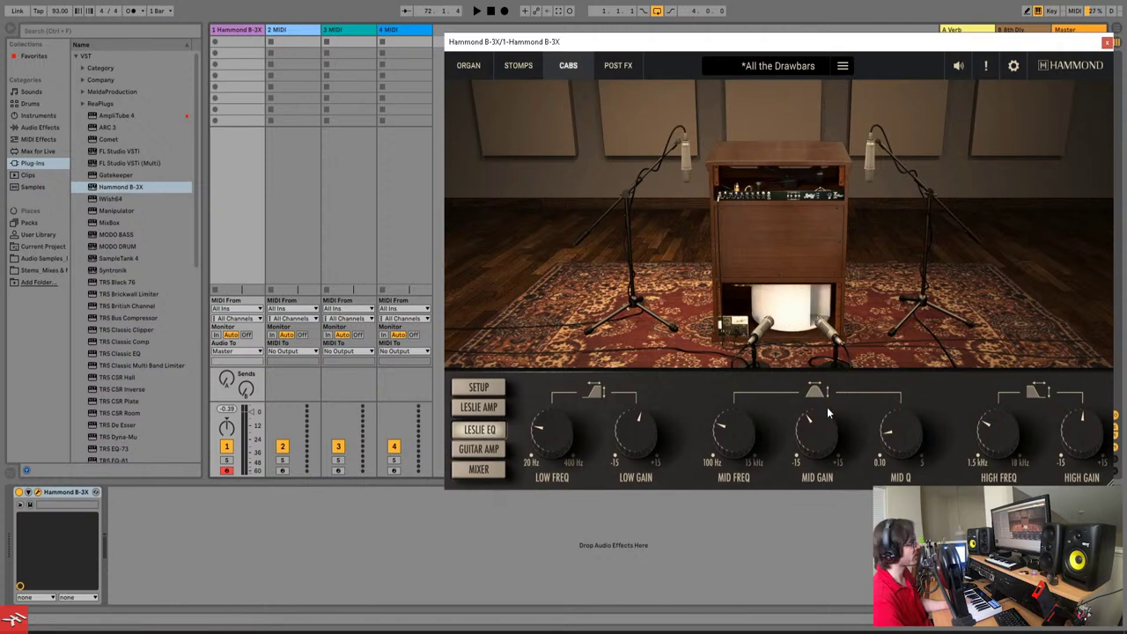
pyautogui.click(481, 449)
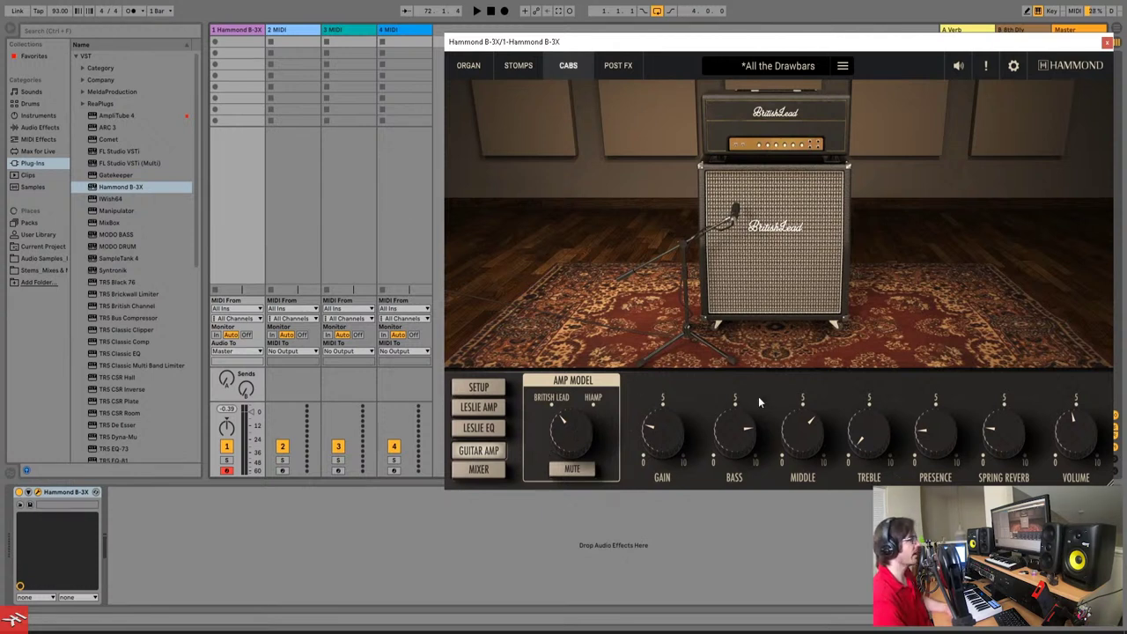
pyautogui.click(476, 471)
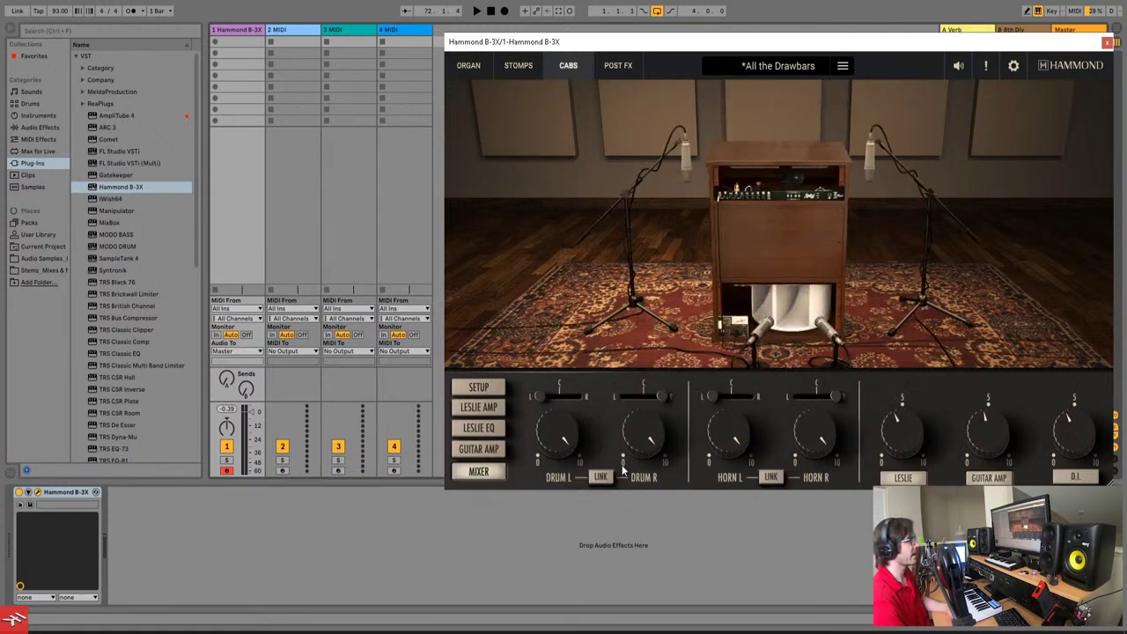
pyautogui.click(983, 482)
pyautogui.click(983, 481)
pyautogui.click(983, 481)
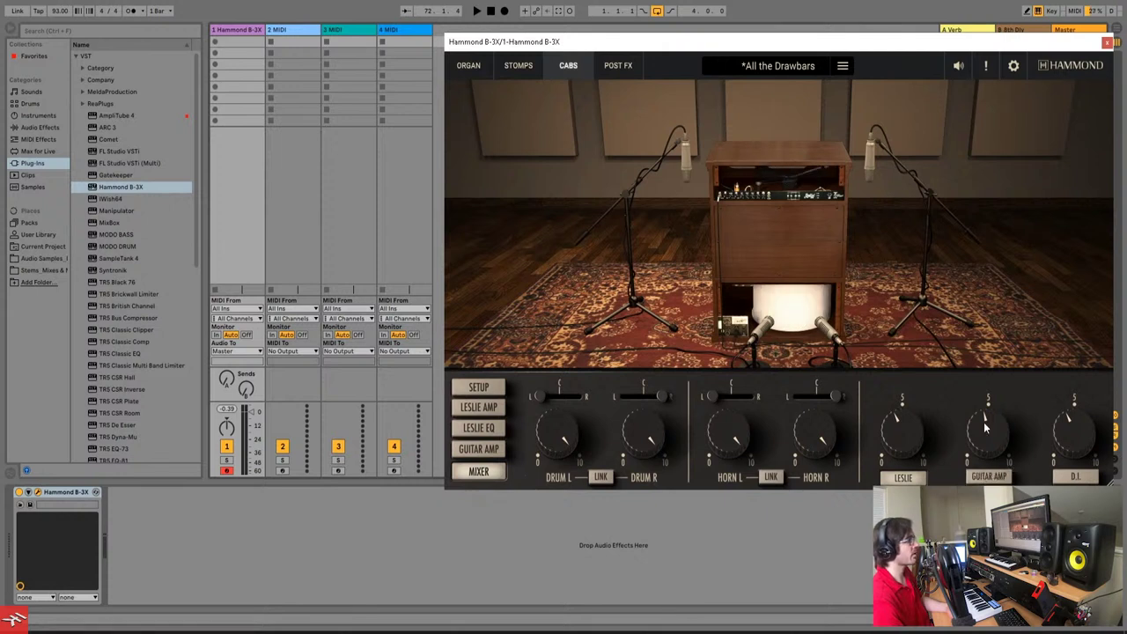
# In the cabinet mixer, turn the guitar amp and D.I. levels down to zero and raise the Leslie level to 9.00.
pyautogui.moveTo(1002, 417); pyautogui.dragTo(998, 483)
pyautogui.moveTo(1059, 419); pyautogui.dragTo(1059, 454)
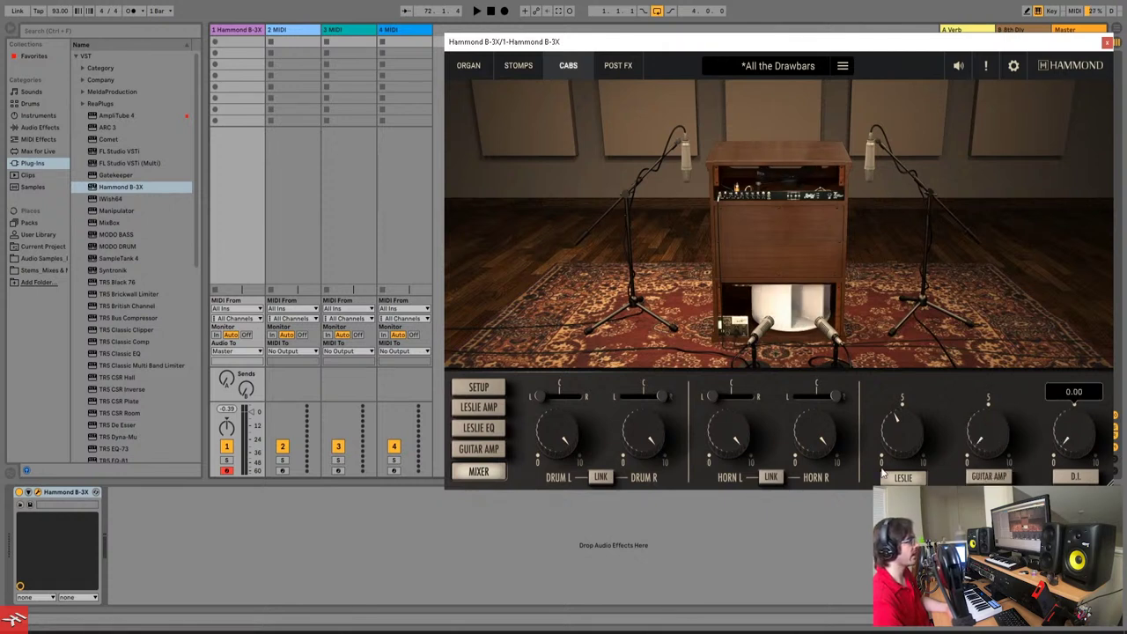
pyautogui.scroll(5, 903, 436)
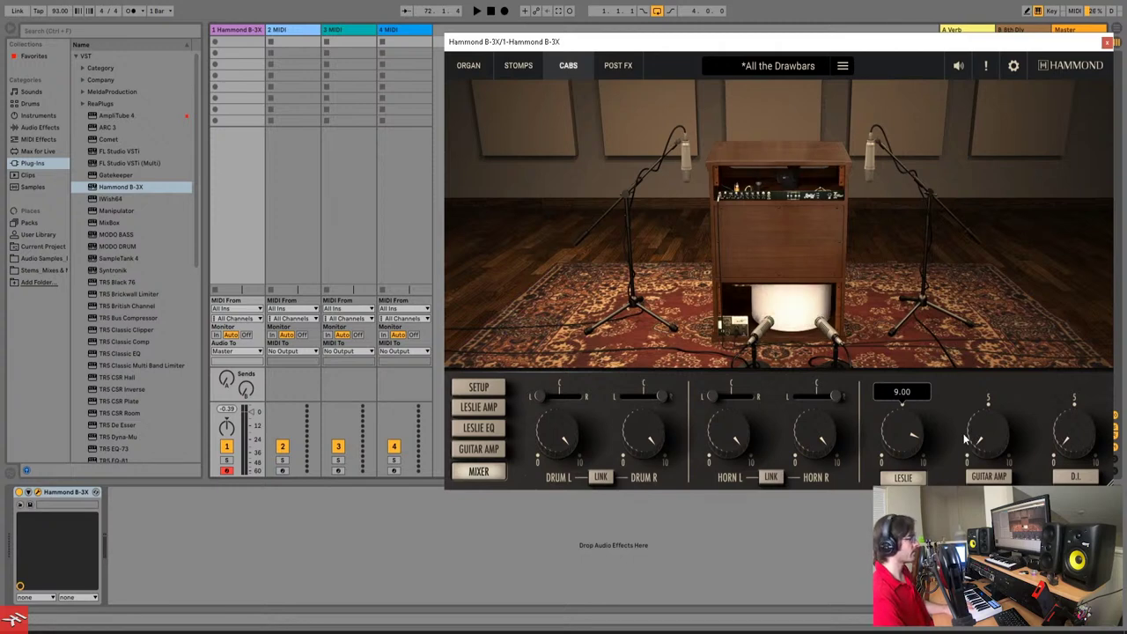
# Isolate the direct signal by turning the Leslie level down to zero and setting the D.I. level to 6.96.
pyautogui.moveTo(913, 432); pyautogui.dragTo(918, 588)
pyautogui.moveTo(1074, 438); pyautogui.dragTo(1089, 348)
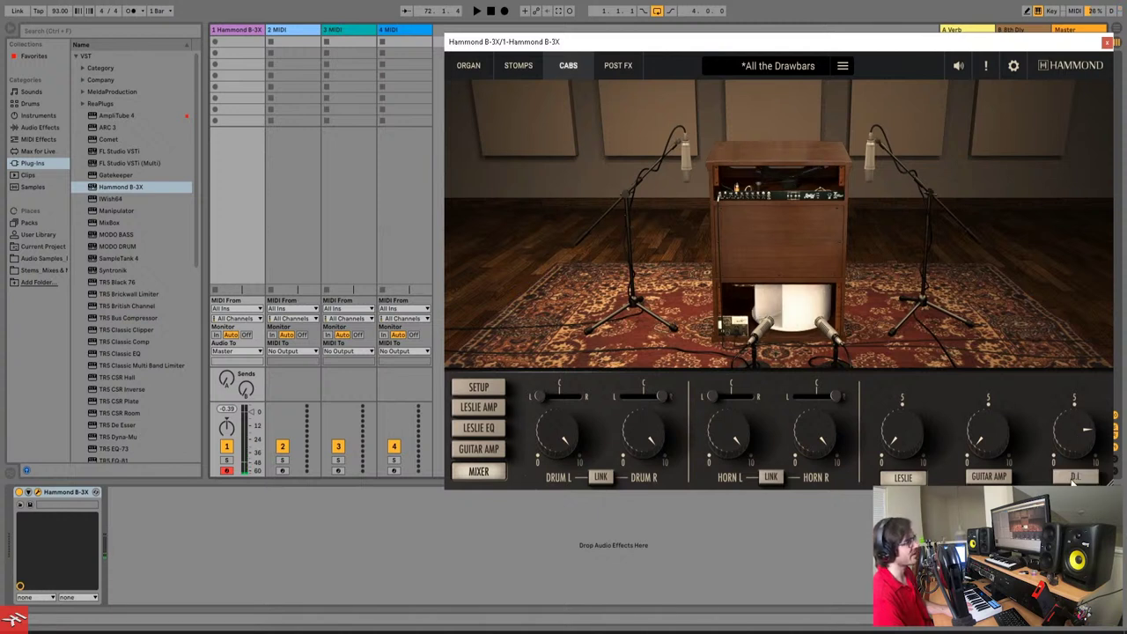
pyautogui.moveTo(1082, 456); pyautogui.dragTo(1081, 479)
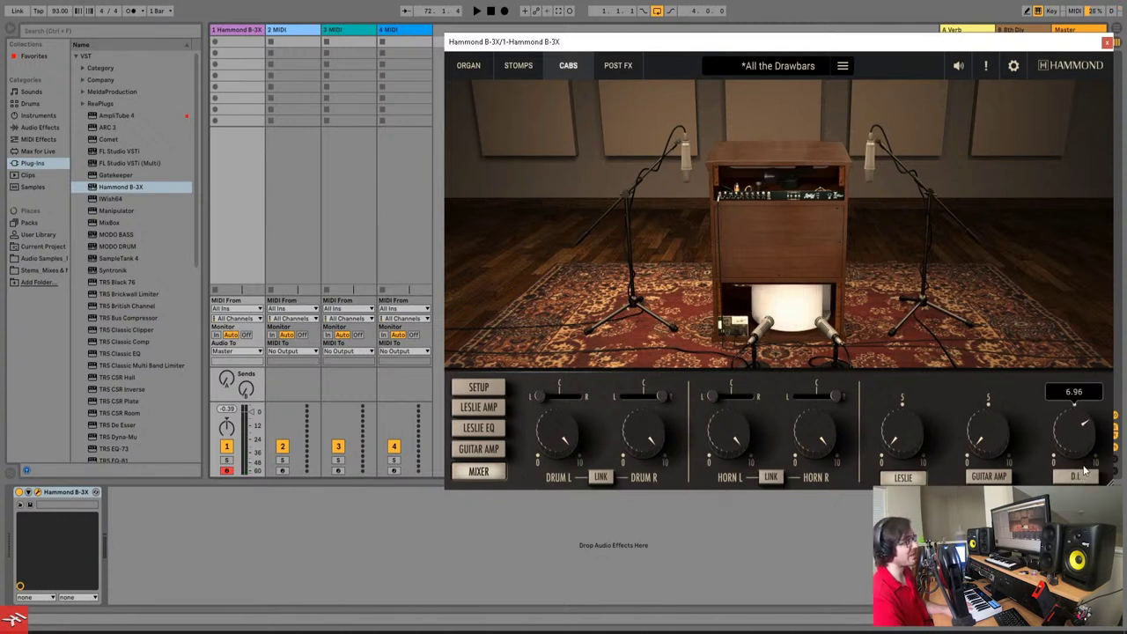
pyautogui.moveTo(1085, 471); pyautogui.dragTo(1084, 471)
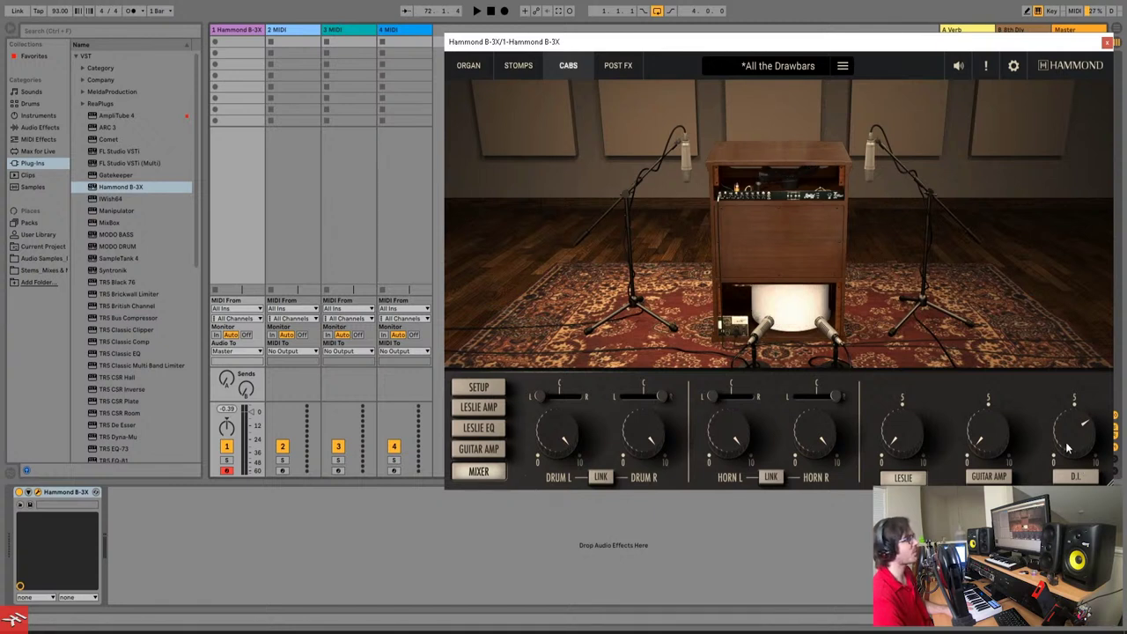
# Blend the Leslie with the direct signal, toggling the D.I. channel to compare, with Leslie at 4.96 and D.I. at about 5.88.
pyautogui.moveTo(910, 457); pyautogui.dragTo(910, 424)
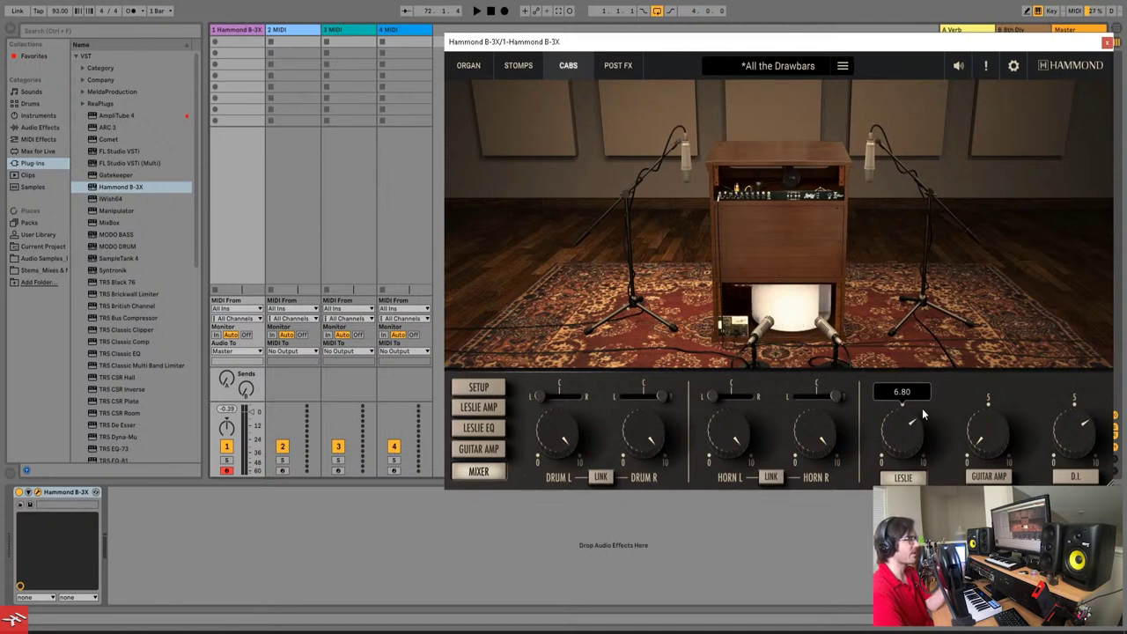
pyautogui.moveTo(1068, 435); pyautogui.dragTo(1067, 442)
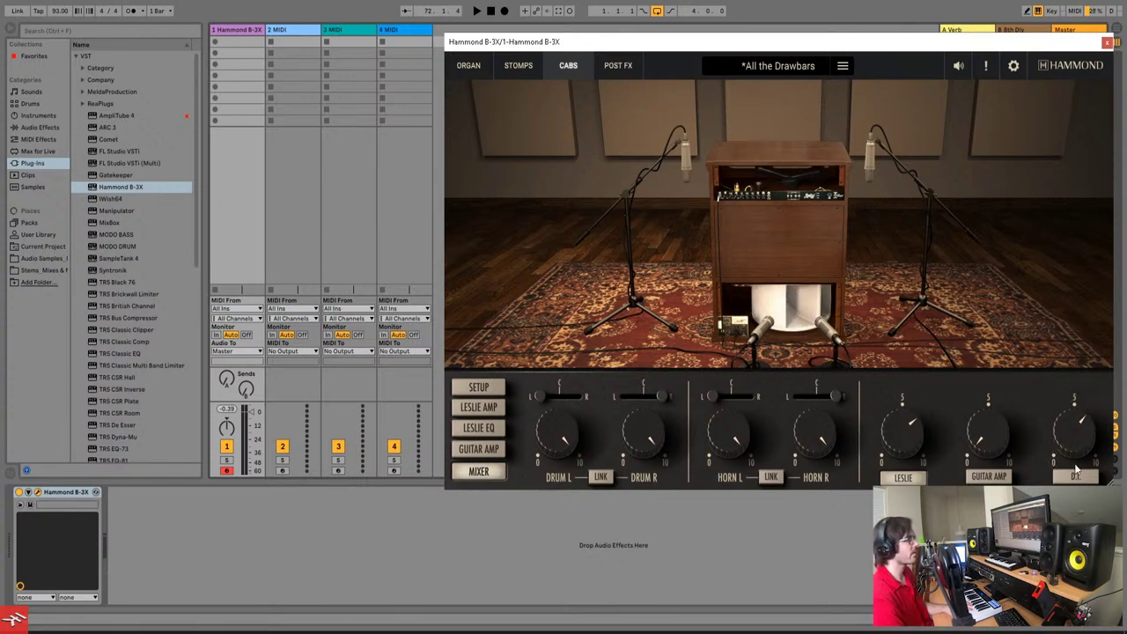
pyautogui.click(1076, 476)
pyautogui.moveTo(1079, 438); pyautogui.dragTo(1080, 426)
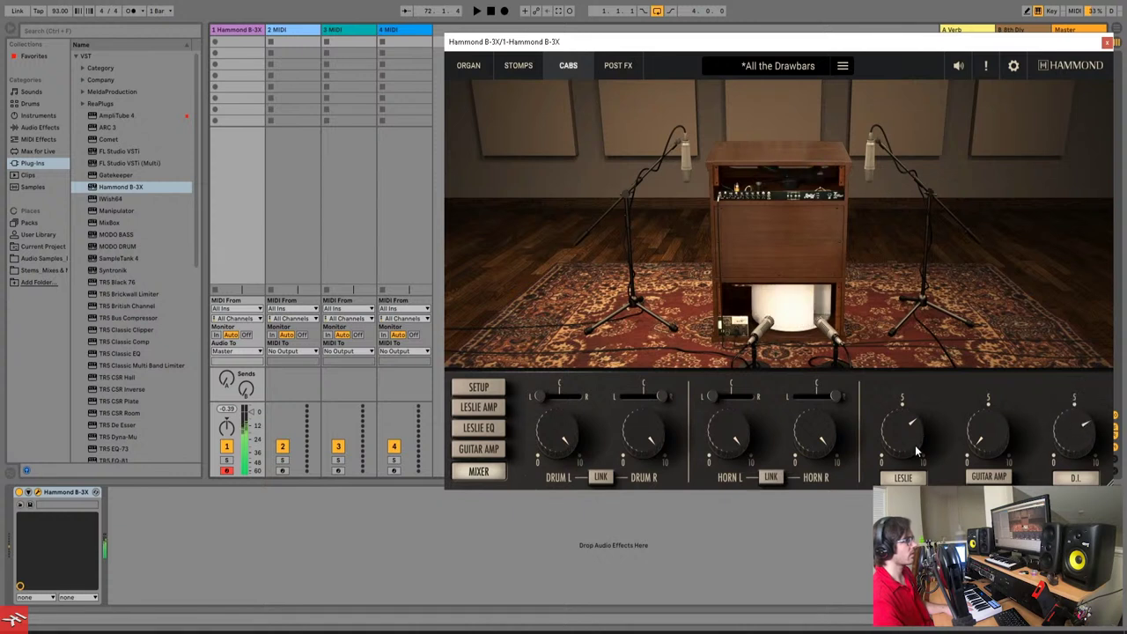
pyautogui.moveTo(918, 438); pyautogui.dragTo(916, 462)
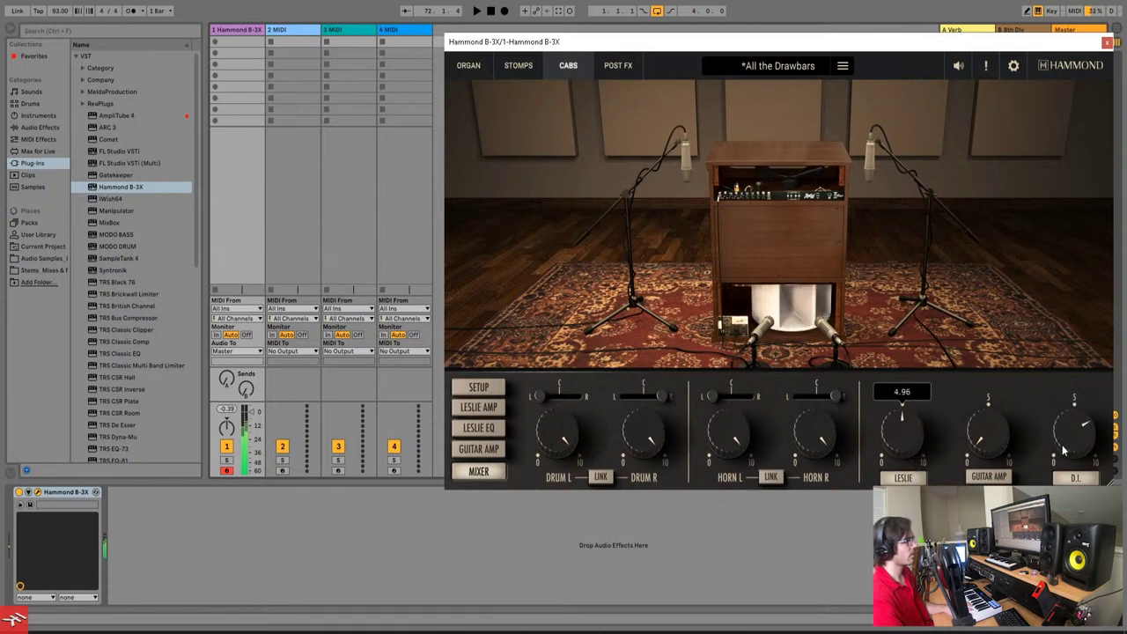
pyautogui.moveTo(1087, 454); pyautogui.dragTo(1090, 478)
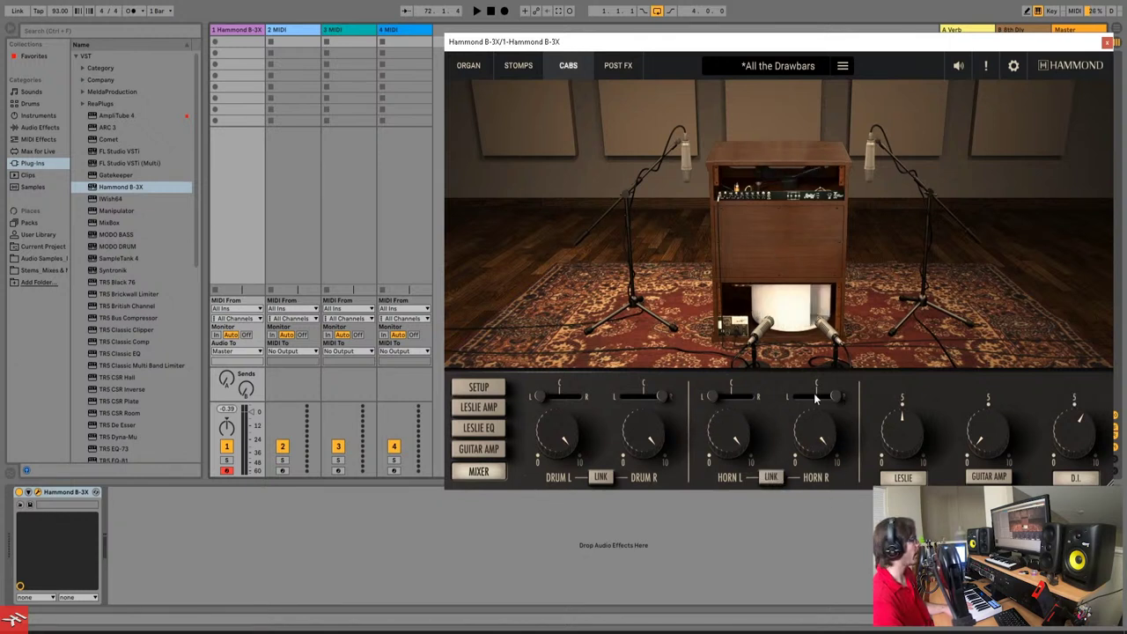
# Try the HiAmp model in the guitar amp settings and switch back to British Lead.
pyautogui.click(485, 449)
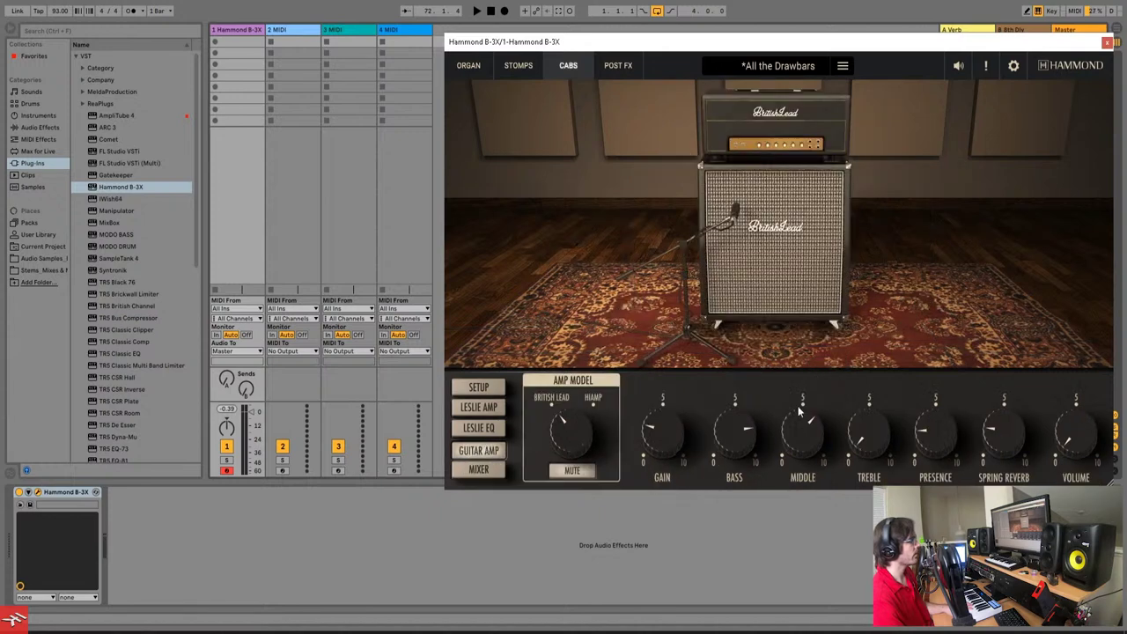
pyautogui.click(593, 398)
pyautogui.moveTo(583, 414)
pyautogui.mouseDown()
pyautogui.moveTo(571, 428)
pyautogui.moveTo(584, 407)
pyautogui.mouseUp()
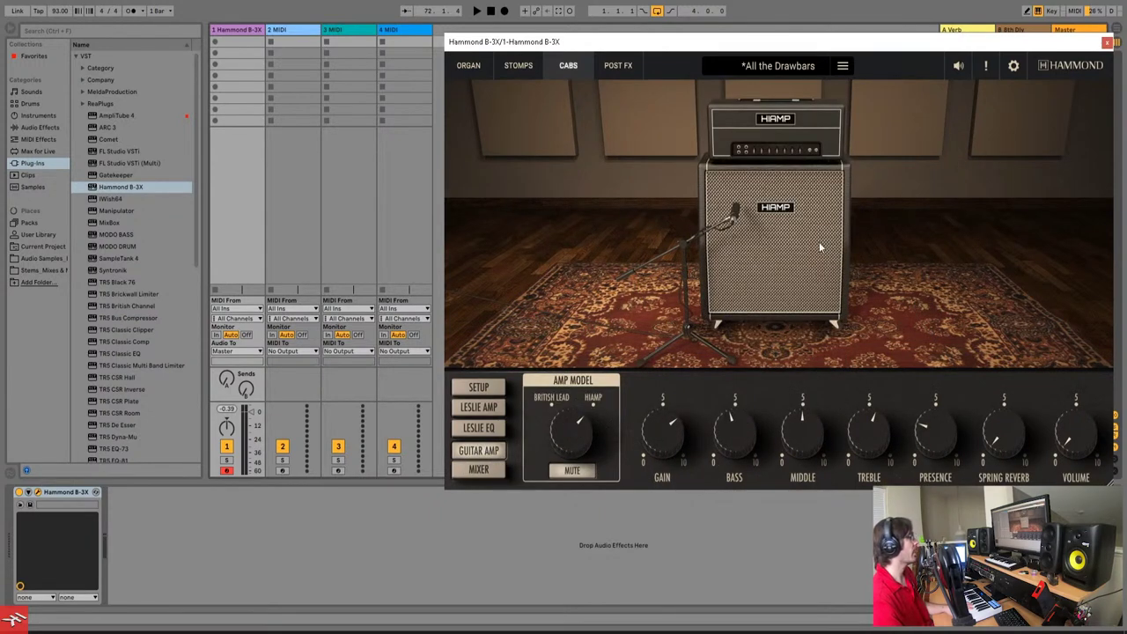
pyautogui.moveTo(561, 438); pyautogui.dragTo(574, 467)
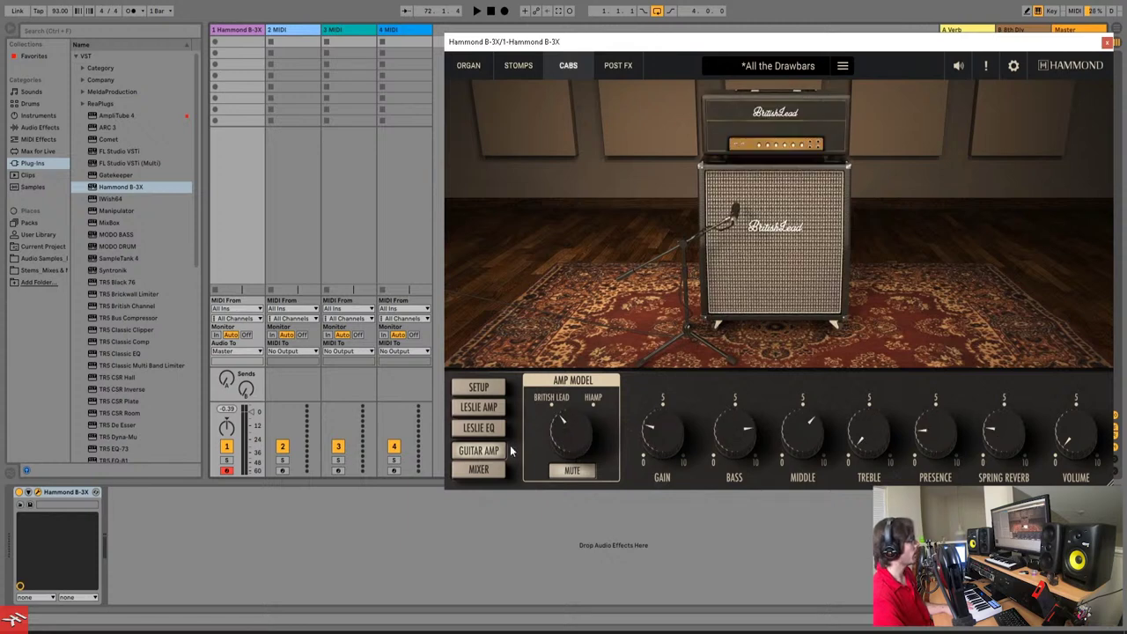
# In the cabinet mixer, raise the guitar amp level to about 5.84 and bring the Leslie level up to blend with it.
pyautogui.click(479, 470)
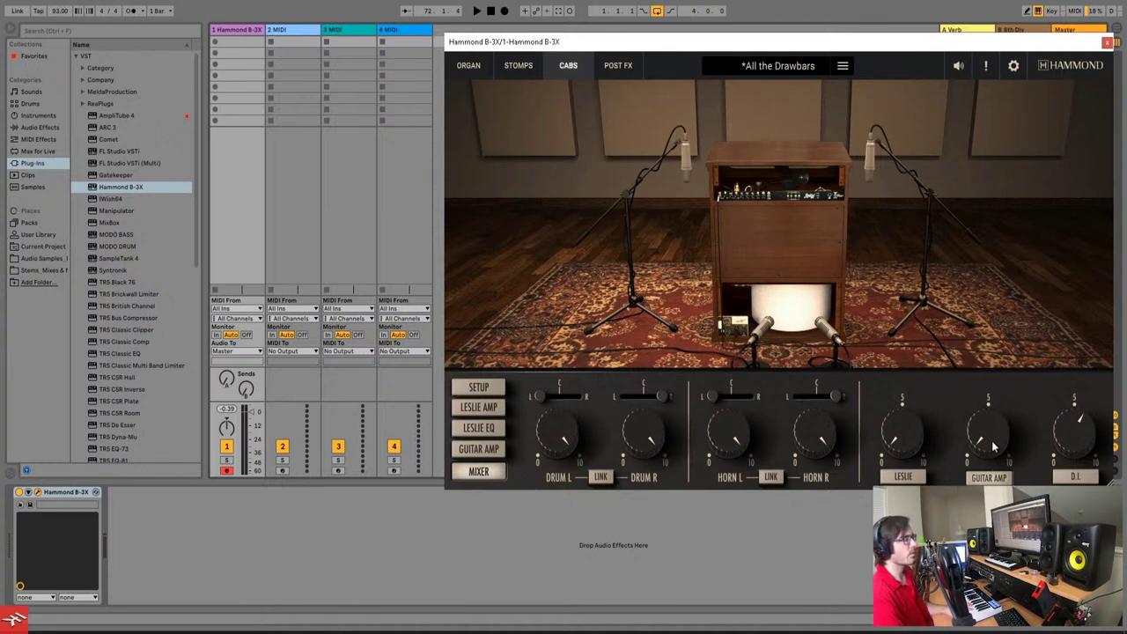
pyautogui.moveTo(990, 445)
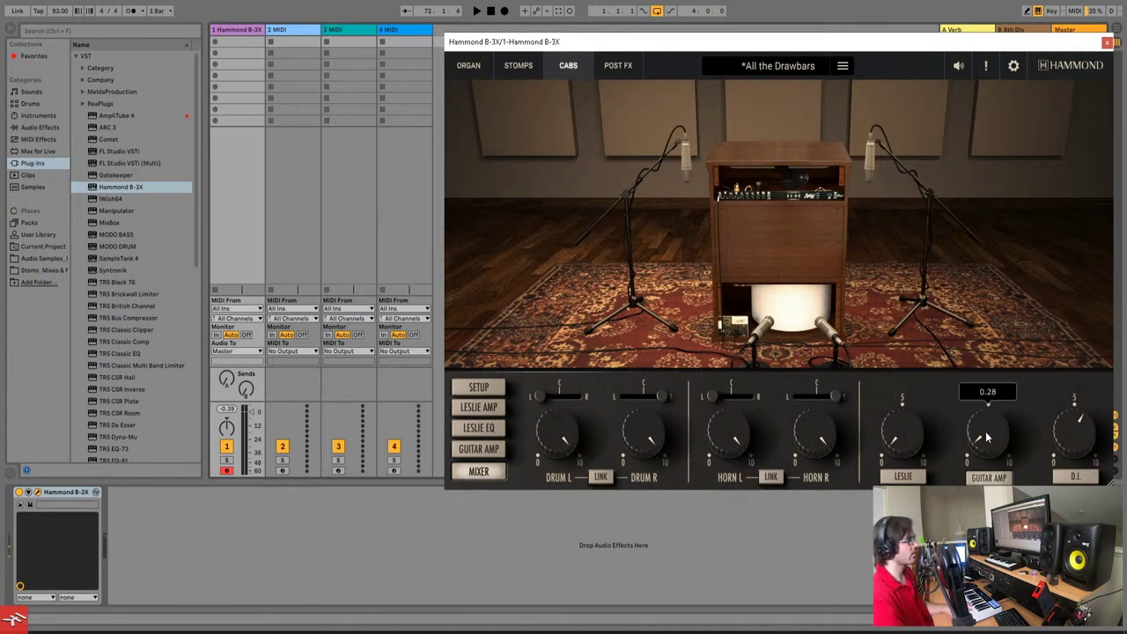
pyautogui.moveTo(986, 437); pyautogui.dragTo(991, 388)
pyautogui.moveTo(983, 433); pyautogui.dragTo(988, 407)
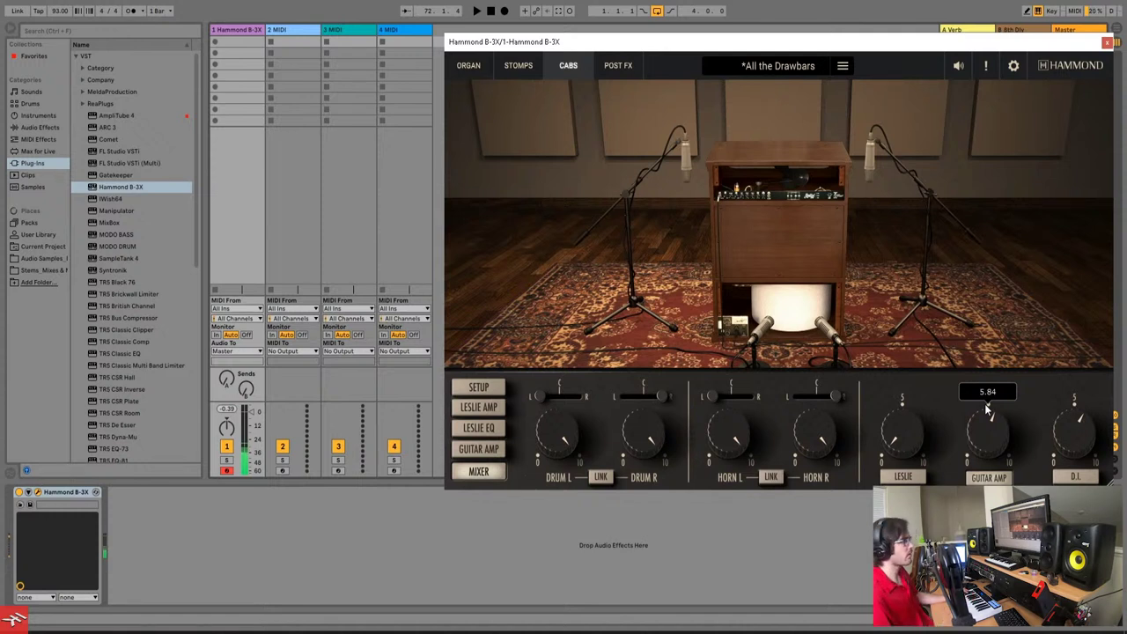
pyautogui.moveTo(907, 398); pyautogui.dragTo(910, 409)
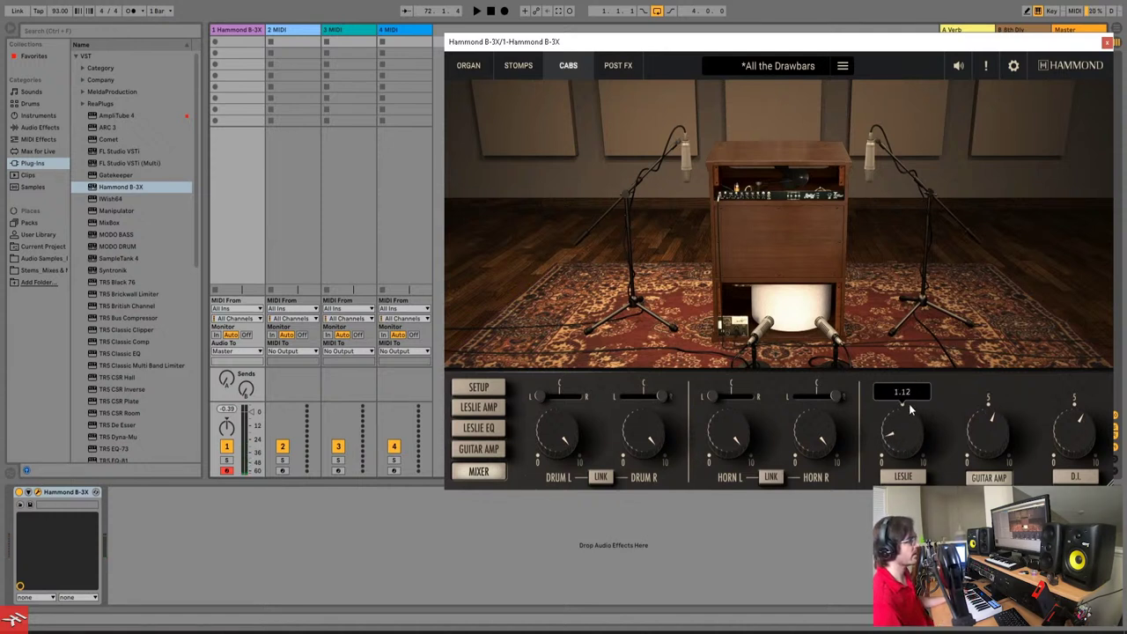
pyautogui.moveTo(1065, 451)
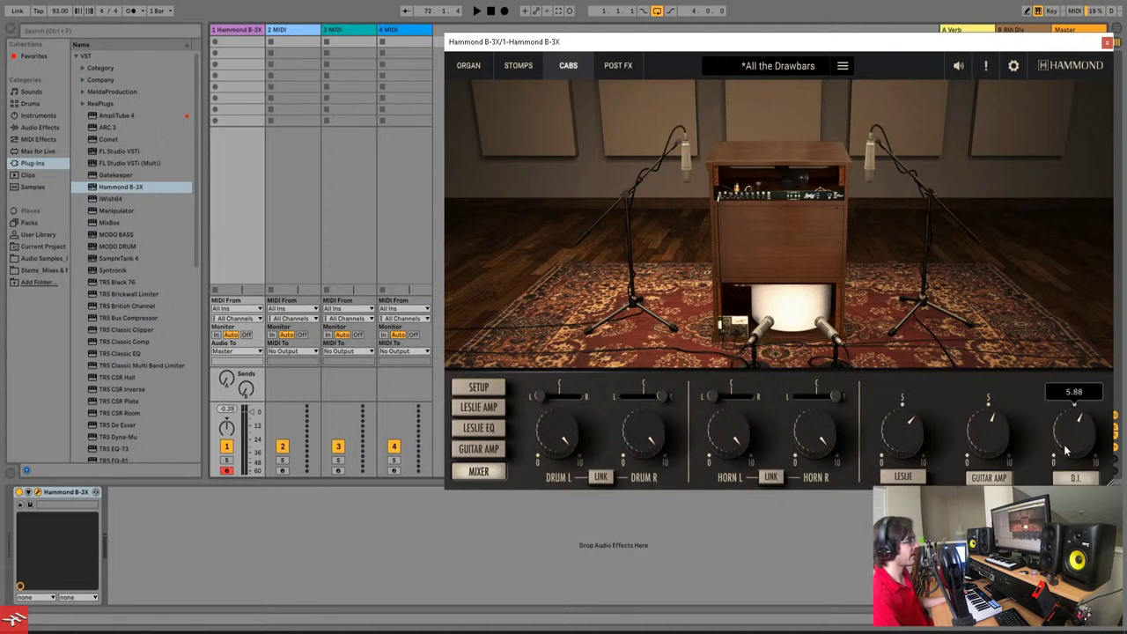
pyautogui.moveTo(993, 440); pyautogui.dragTo(995, 435)
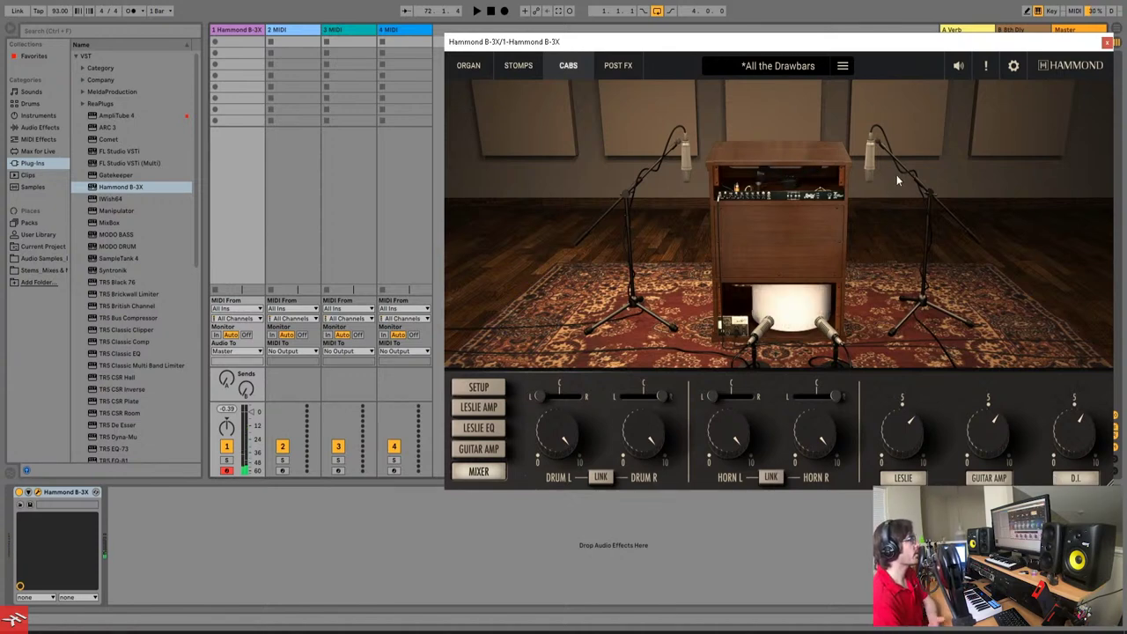
# Open the post effects, try the Limiter 76 ratio at ALL and 4, and toggle the limiter's bypass.
pyautogui.click(623, 67)
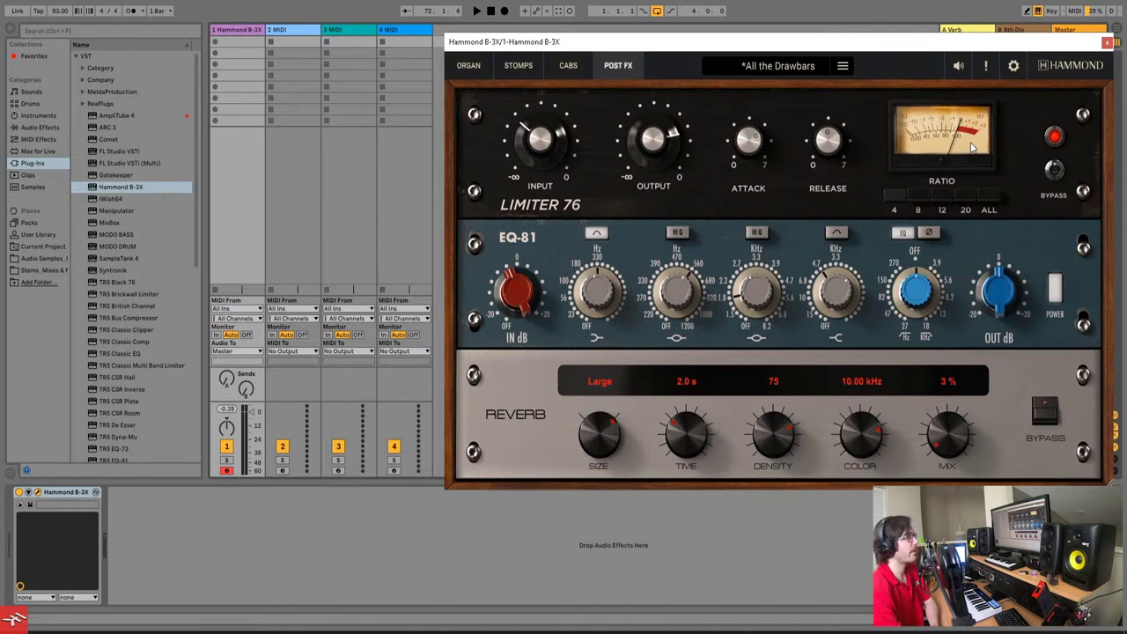
pyautogui.click(985, 199)
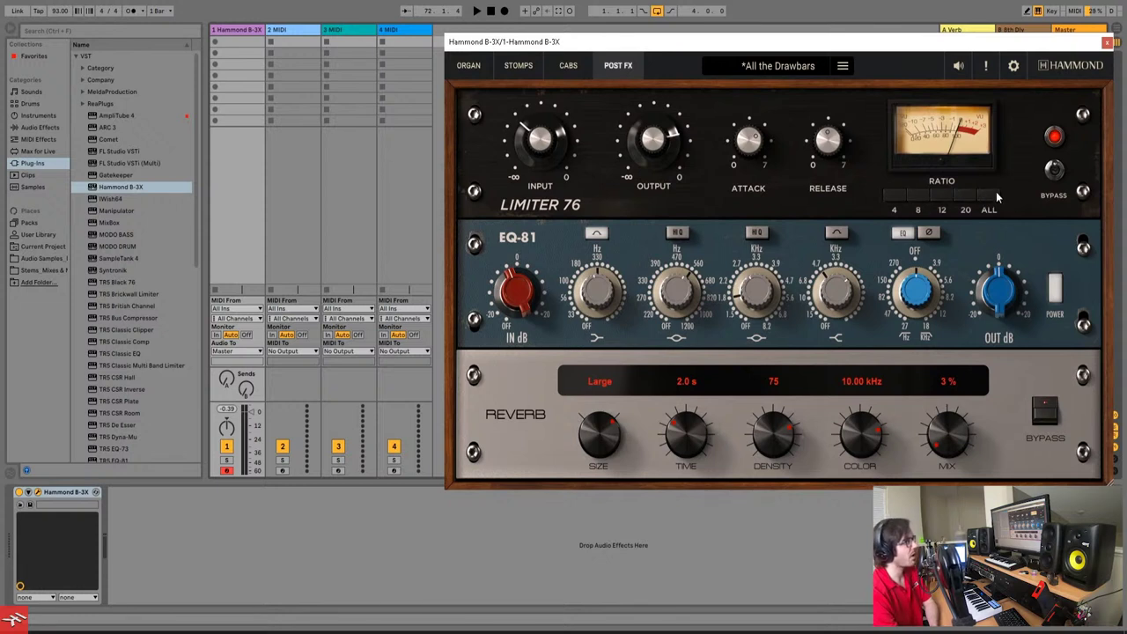
pyautogui.click(894, 199)
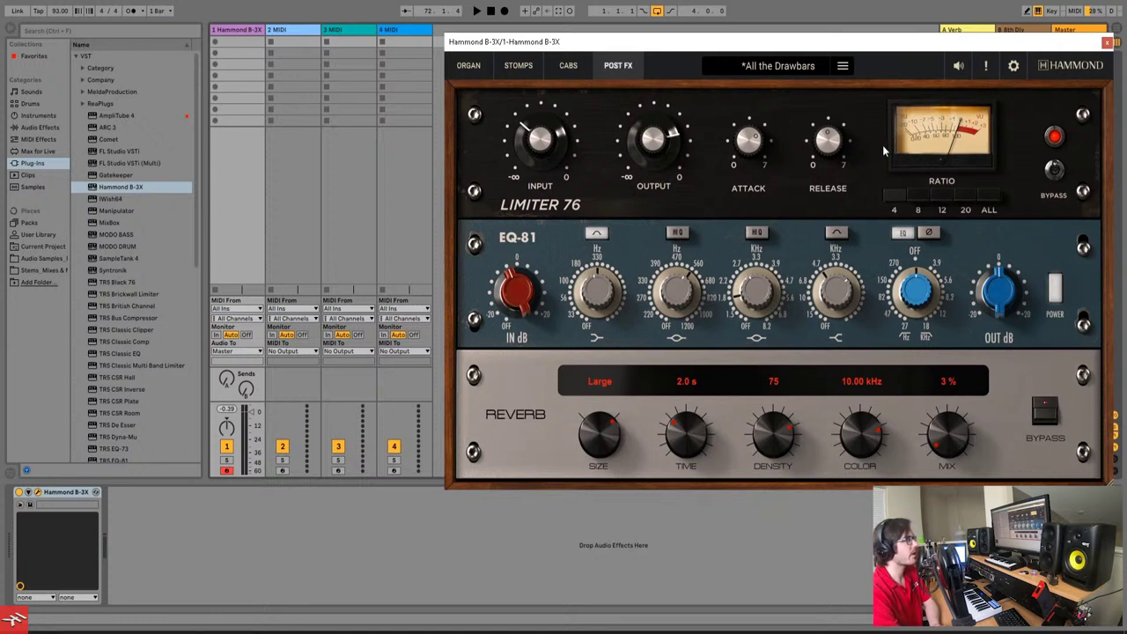
pyautogui.click(1055, 170)
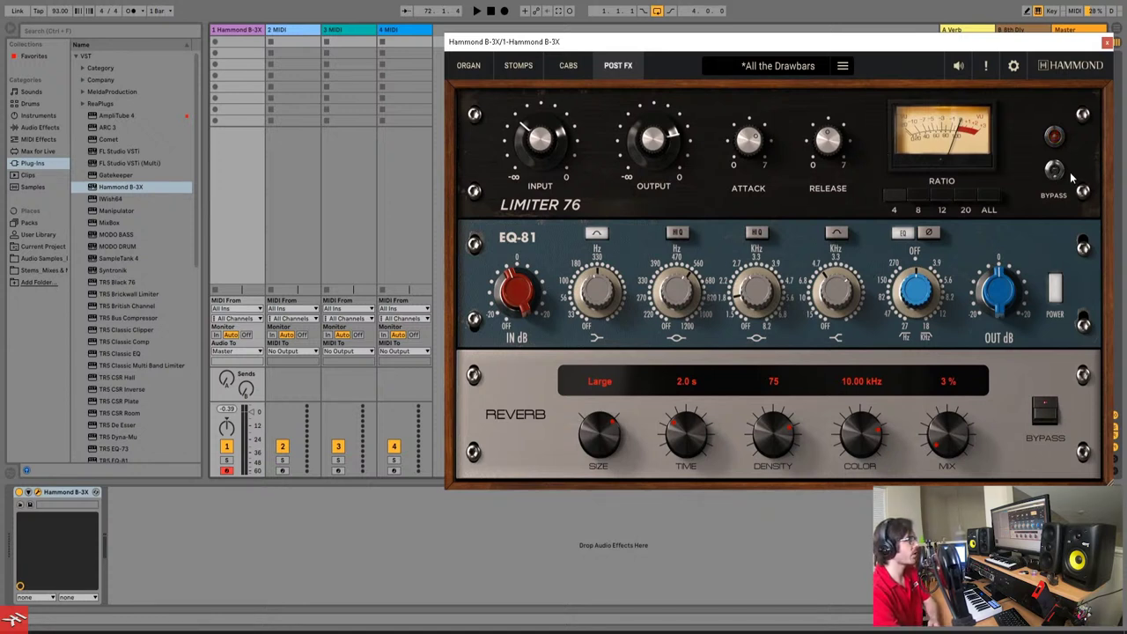
pyautogui.click(1060, 174)
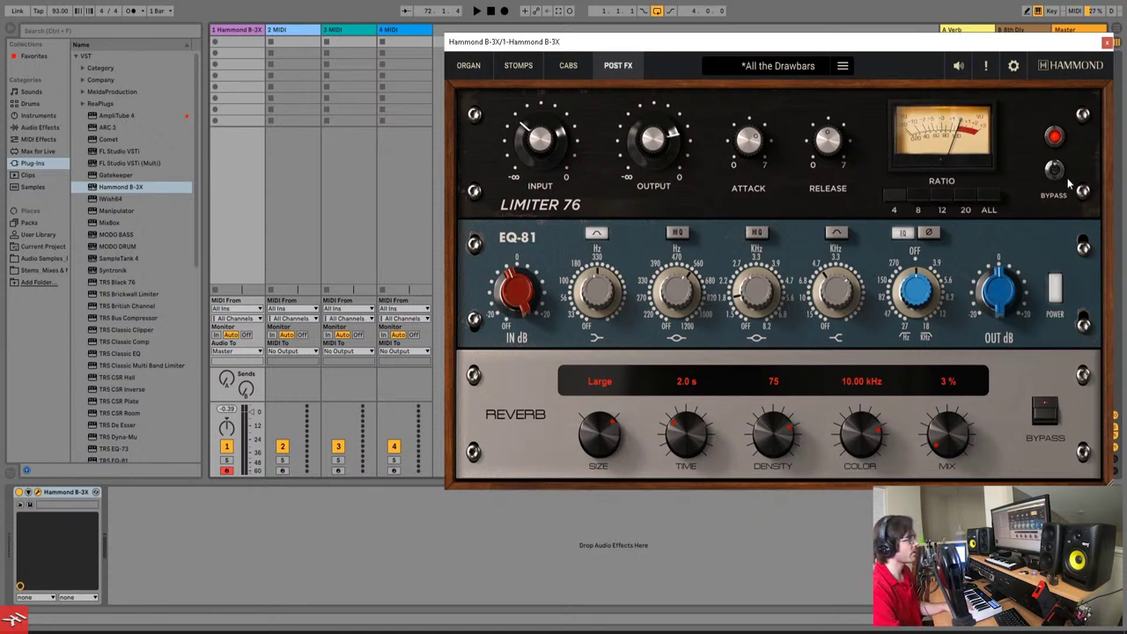
# Adjust the Limiter 76 input and output levels against each other while playing to hear the compression.
pyautogui.moveTo(653, 139); pyautogui.dragTo(626, 194)
pyautogui.moveTo(555, 158); pyautogui.dragTo(533, 175)
pyautogui.moveTo(640, 158); pyautogui.dragTo(575, 126)
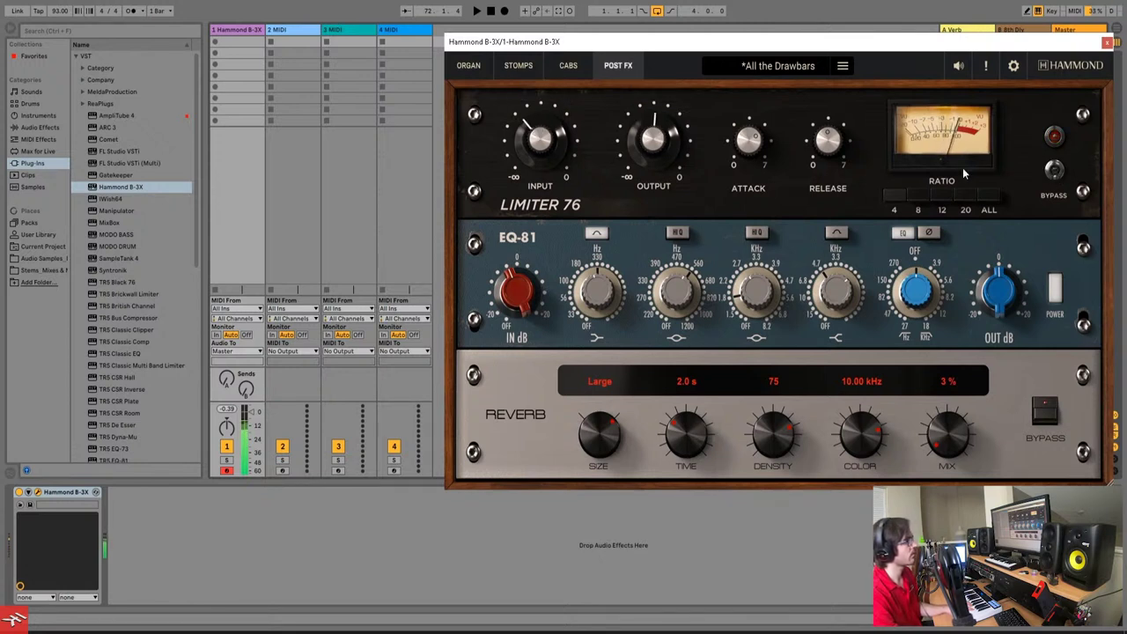
pyautogui.moveTo(560, 148); pyautogui.dragTo(560, 130)
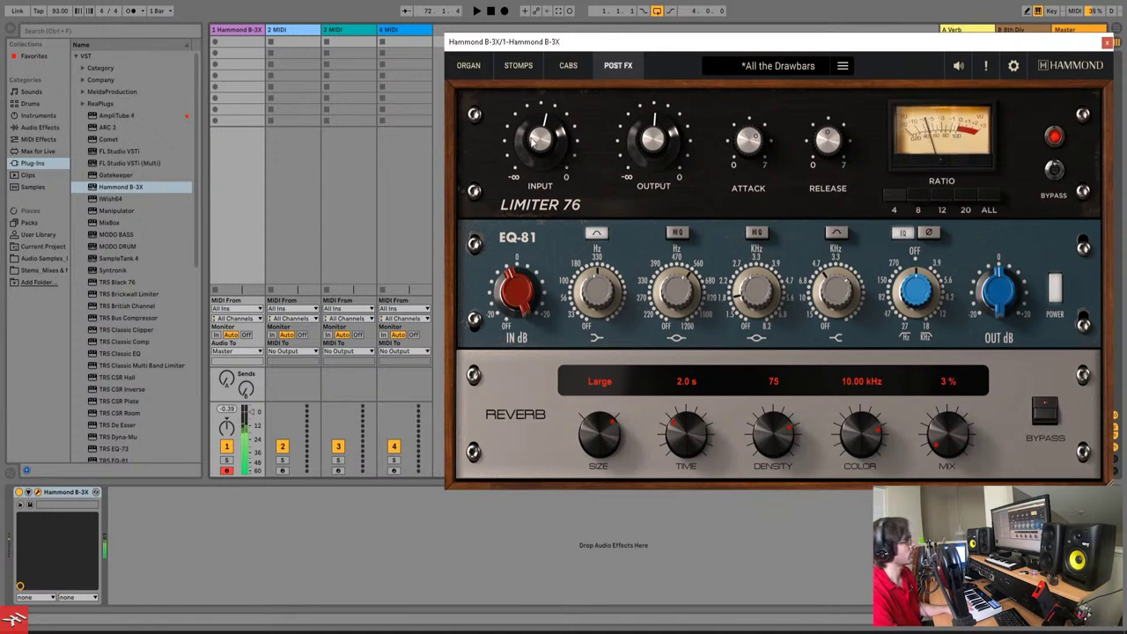
pyautogui.moveTo(653, 158)
pyautogui.moveTo(653, 157); pyautogui.dragTo(654, 128)
pyautogui.moveTo(535, 140); pyautogui.dragTo(533, 164)
pyautogui.moveTo(655, 158); pyautogui.dragTo(656, 136)
pyautogui.moveTo(544, 140); pyautogui.dragTo(550, 143)
# Compare the sound by repeatedly toggling the Limiter 76 bypass, and raise the EQ-81 input while lowering its output.
pyautogui.click(1054, 170)
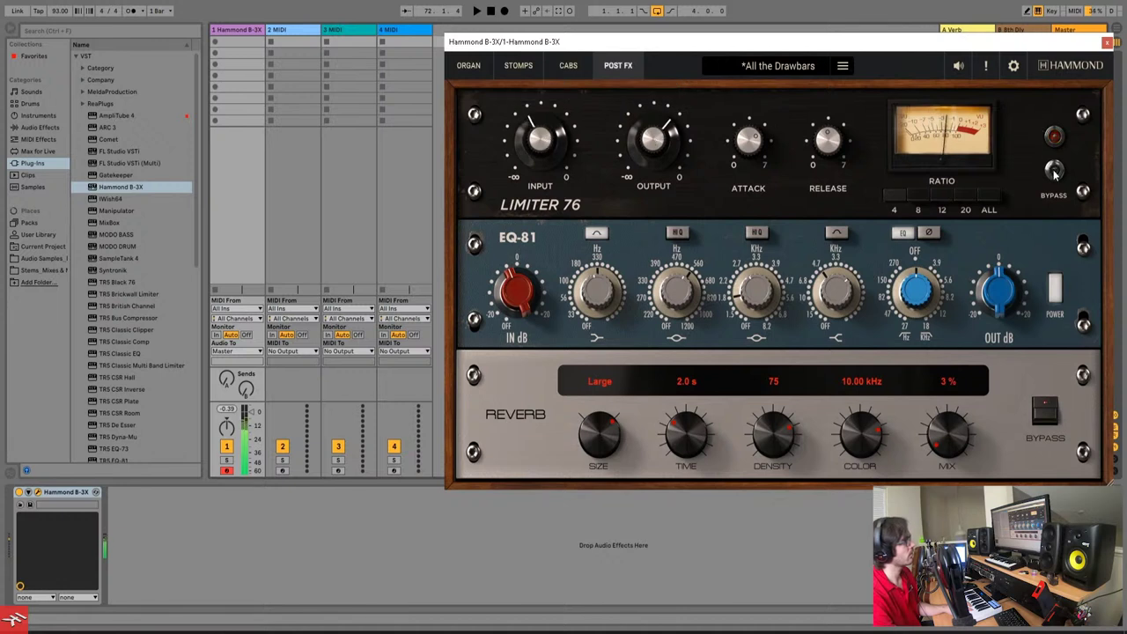
pyautogui.click(1056, 173)
pyautogui.click(1056, 174)
pyautogui.click(1056, 174)
pyautogui.click(1055, 172)
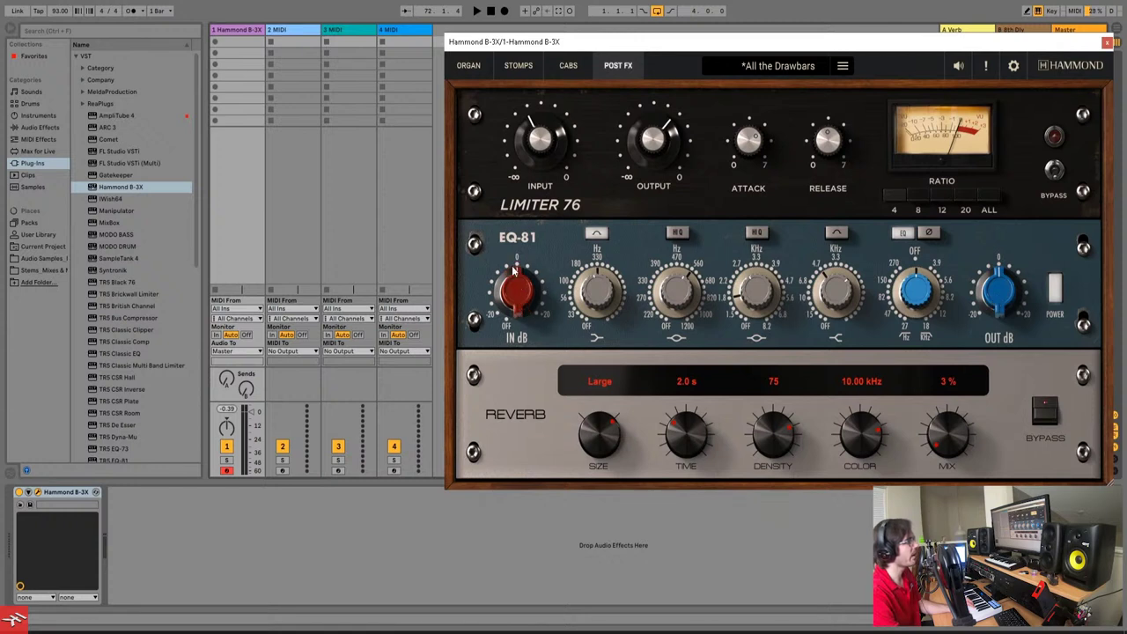
pyautogui.moveTo(994, 297); pyautogui.dragTo(999, 319)
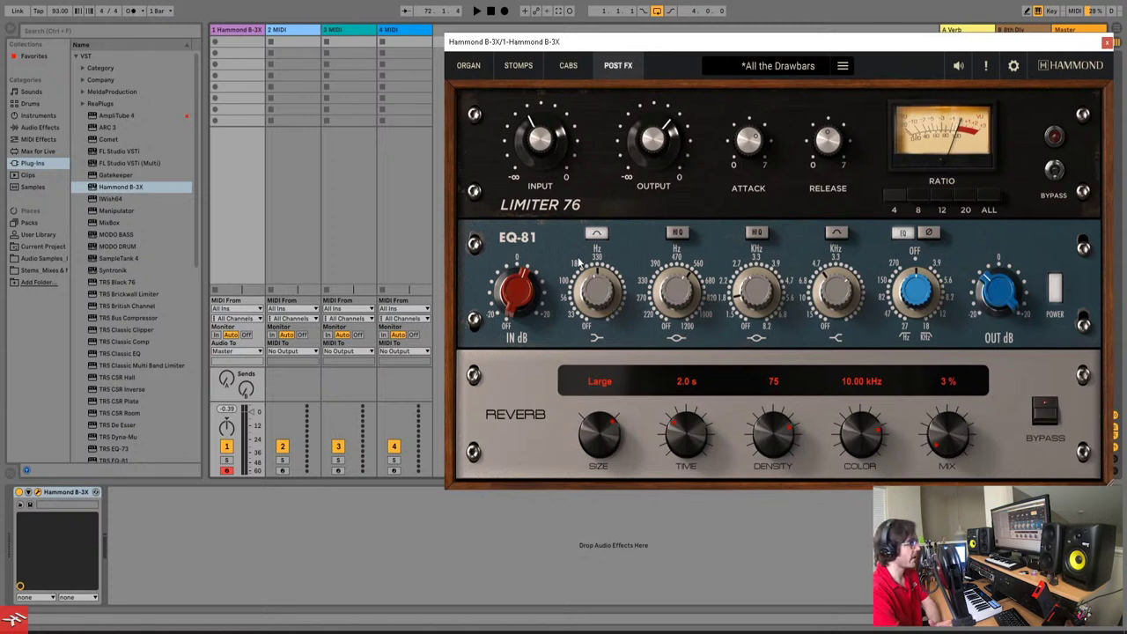
# Turn on the reverb, audition its mix at 40 %, set its size to Medium and lower the mix to 2 %.
pyautogui.click(1050, 417)
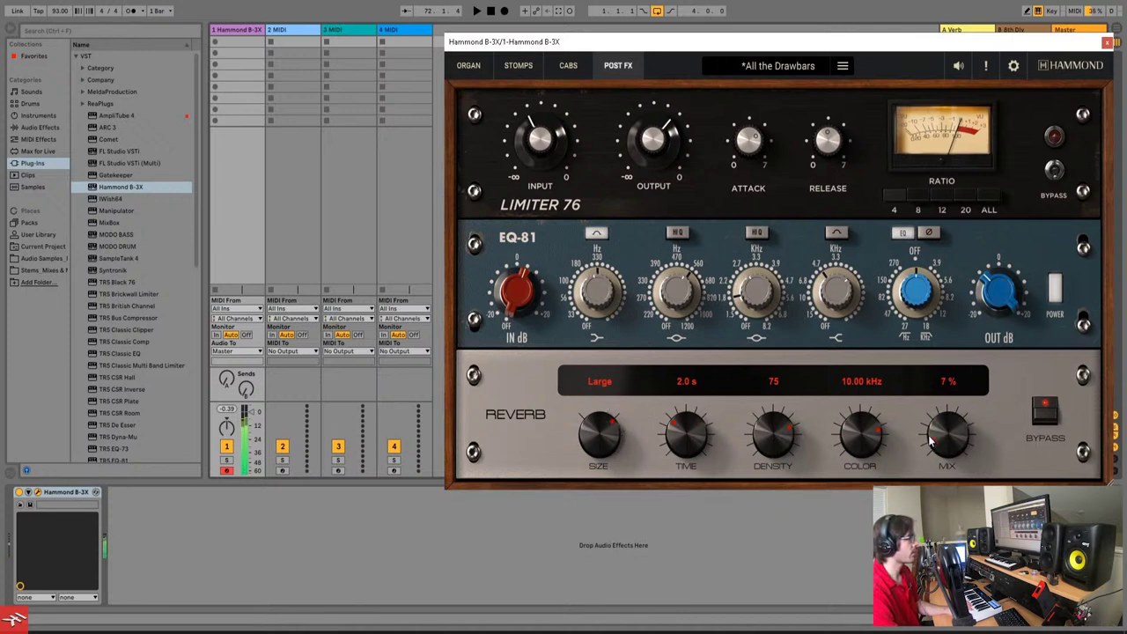
pyautogui.moveTo(932, 440); pyautogui.dragTo(909, 393)
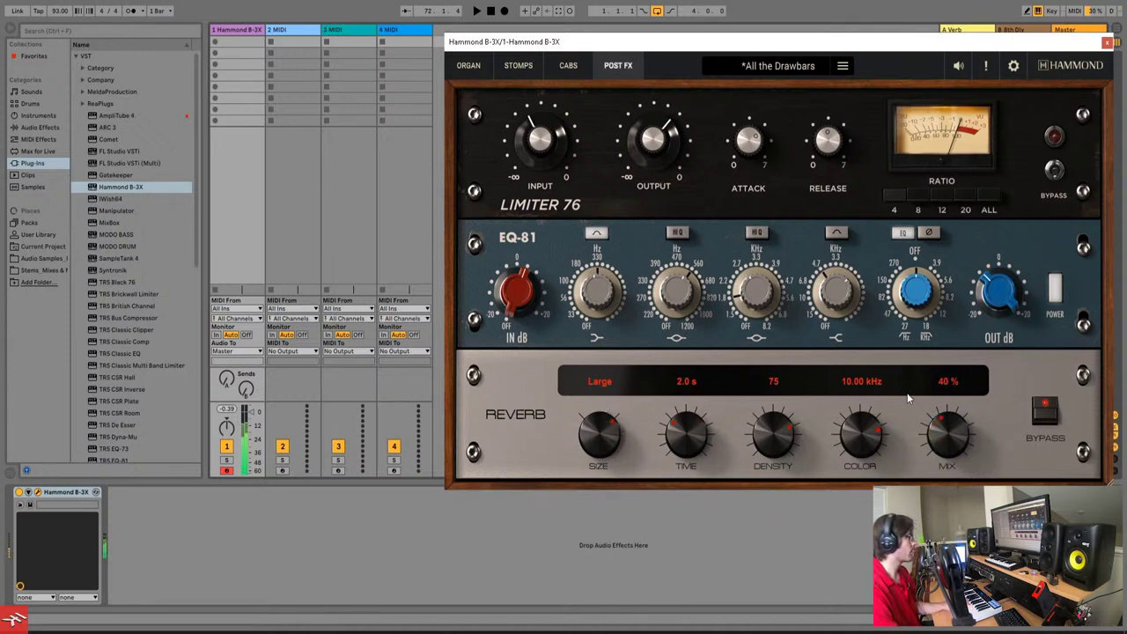
pyautogui.moveTo(609, 439); pyautogui.dragTo(607, 457)
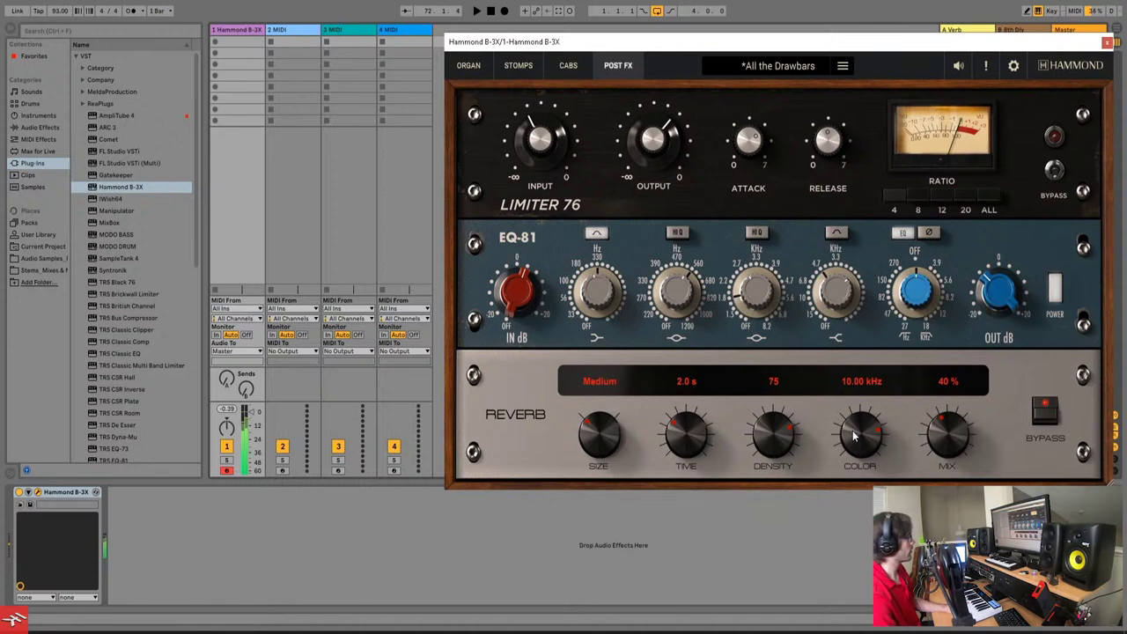
pyautogui.moveTo(946, 433); pyautogui.dragTo(965, 507)
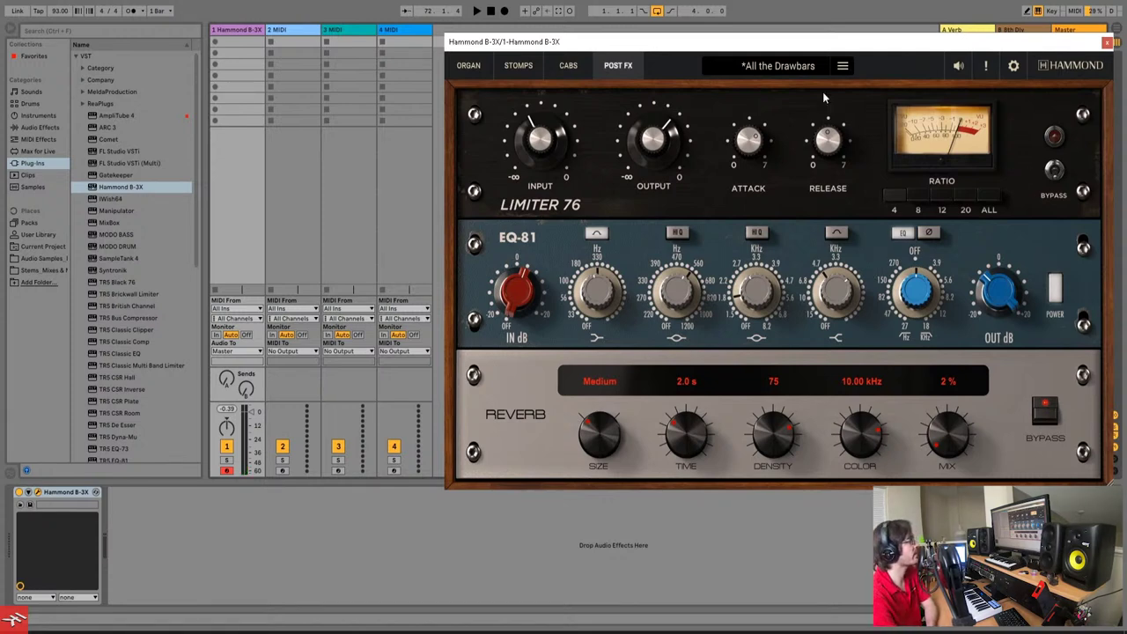
# Review the plug-in's organ, stomps, cabs and post effects pages in order.
pyautogui.click(468, 65)
pyautogui.click(519, 65)
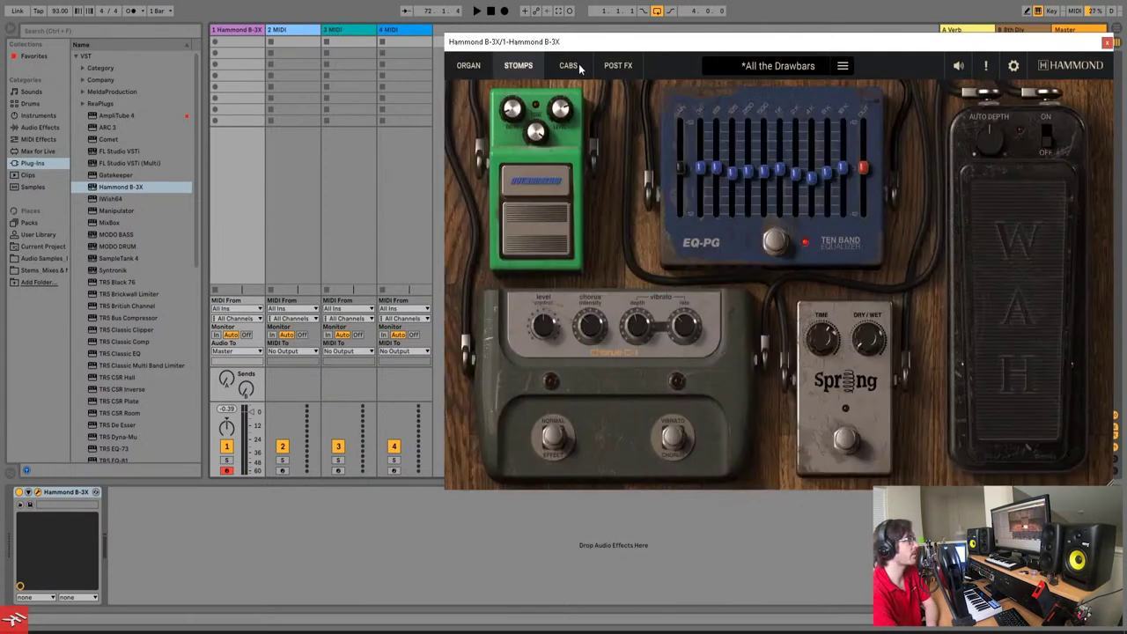
pyautogui.click(574, 65)
pyautogui.click(621, 66)
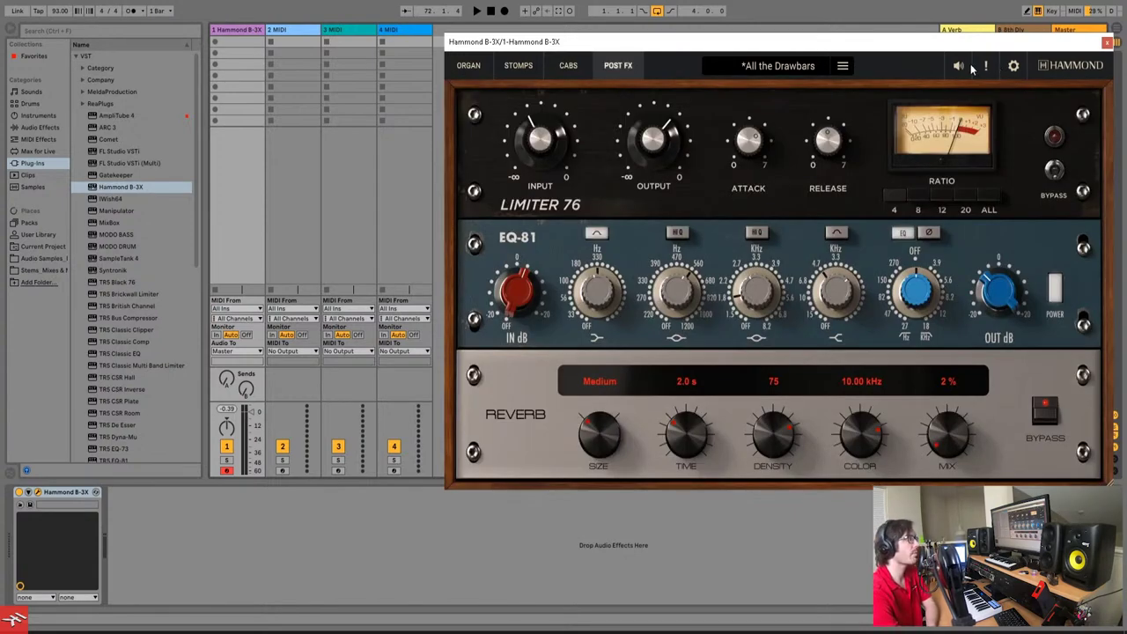
# Show the plug-in's master volume, return to the organ page and look at its advanced settings.
pyautogui.moveTo(960, 68)
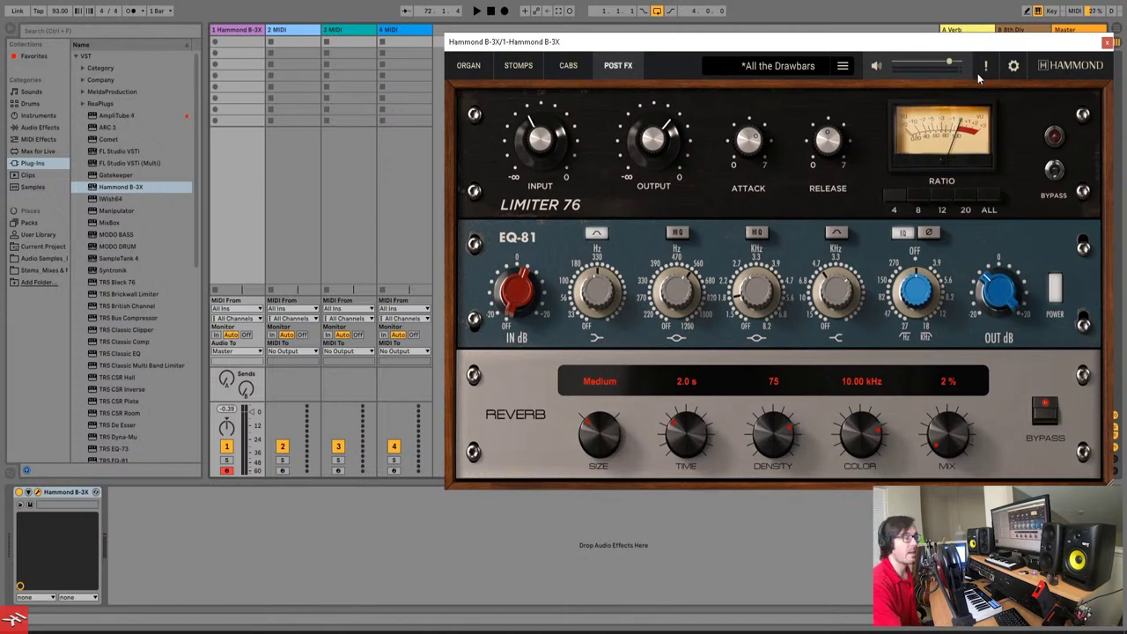
pyautogui.click(468, 66)
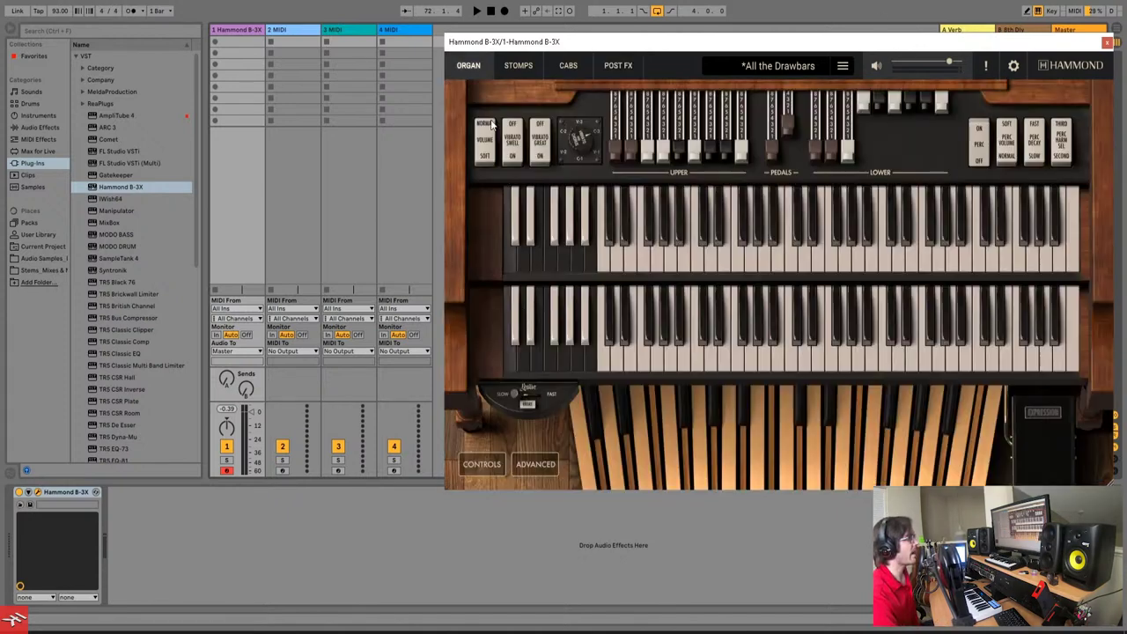
pyautogui.click(537, 464)
pyautogui.click(729, 190)
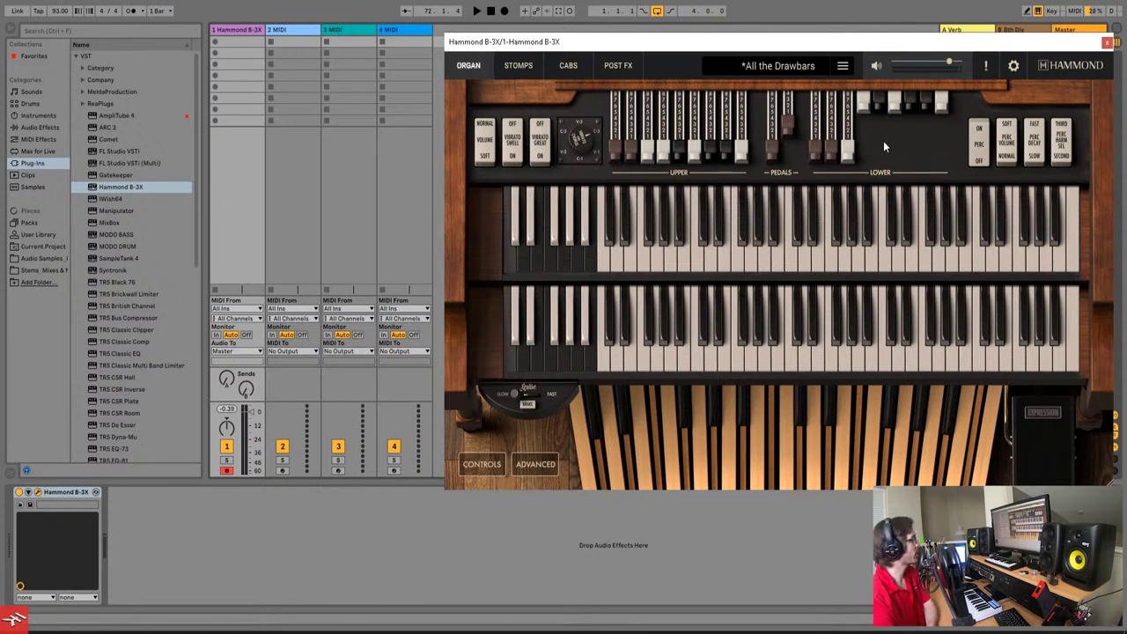
# Route the MIDI output of tracks 4, 3 and 2 to the 1-Hammond B-3X track.
pyautogui.click(294, 385)
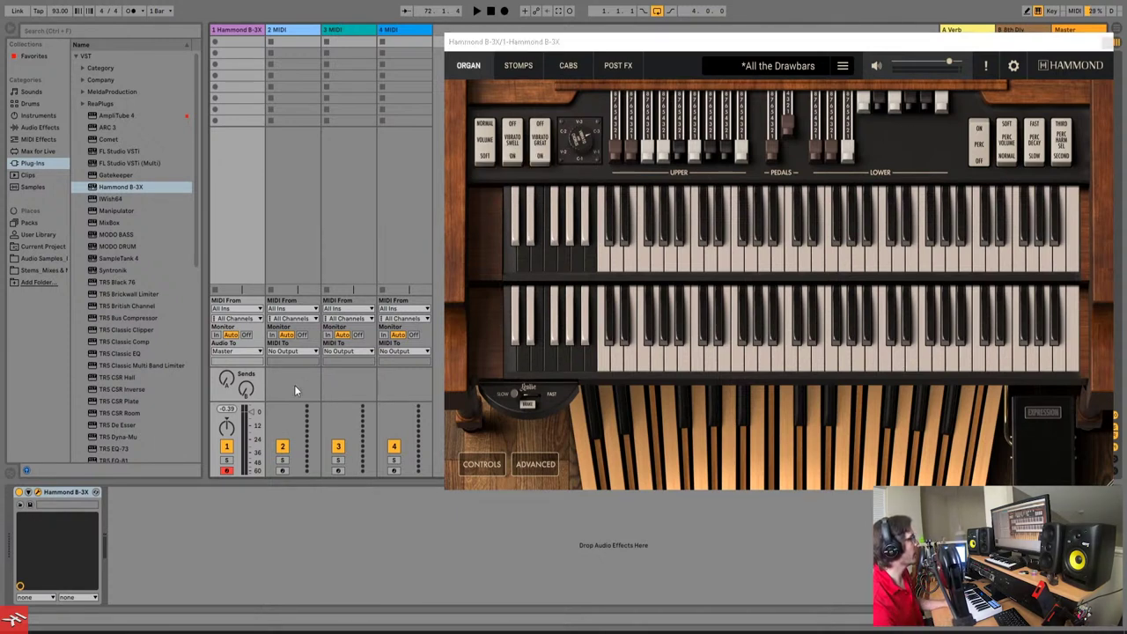
pyautogui.click(309, 33)
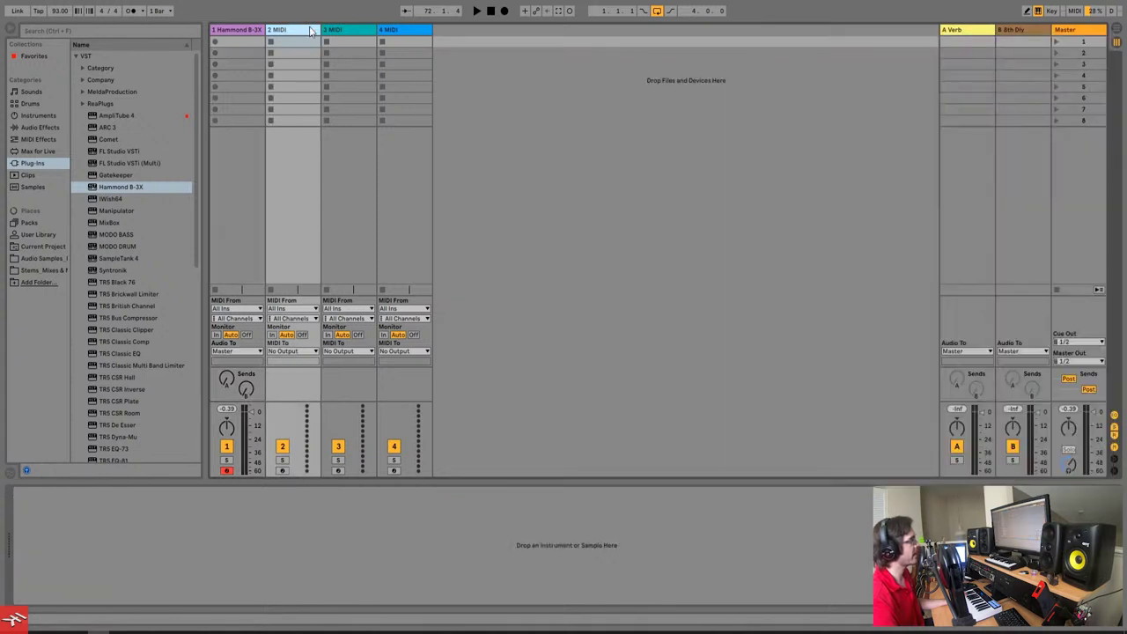
pyautogui.click(402, 34)
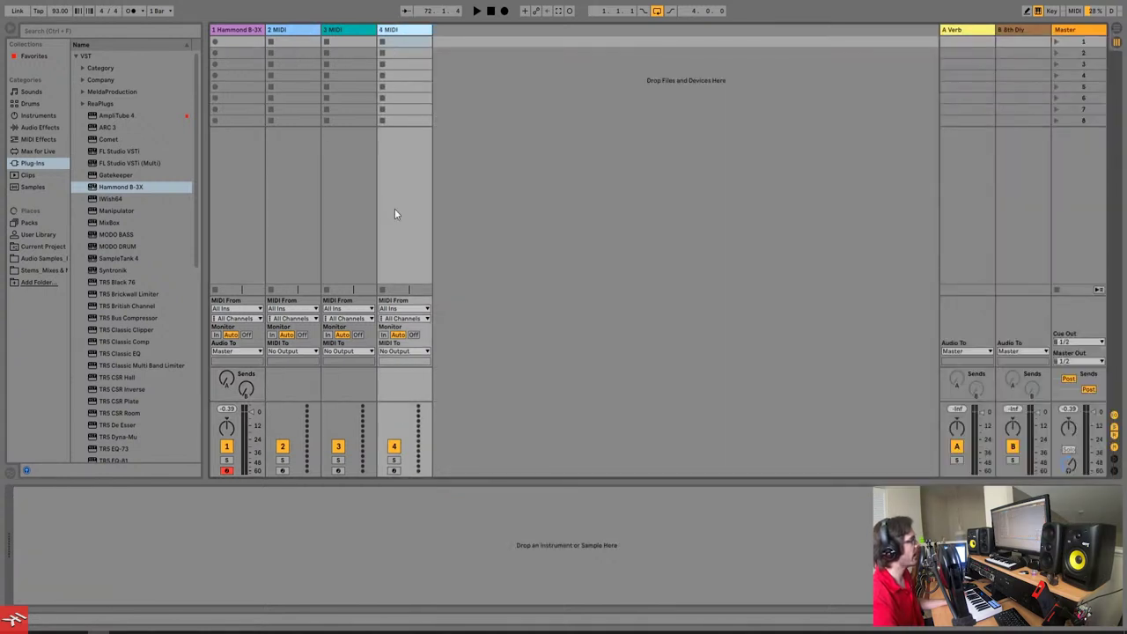
pyautogui.click(414, 350)
pyautogui.click(421, 392)
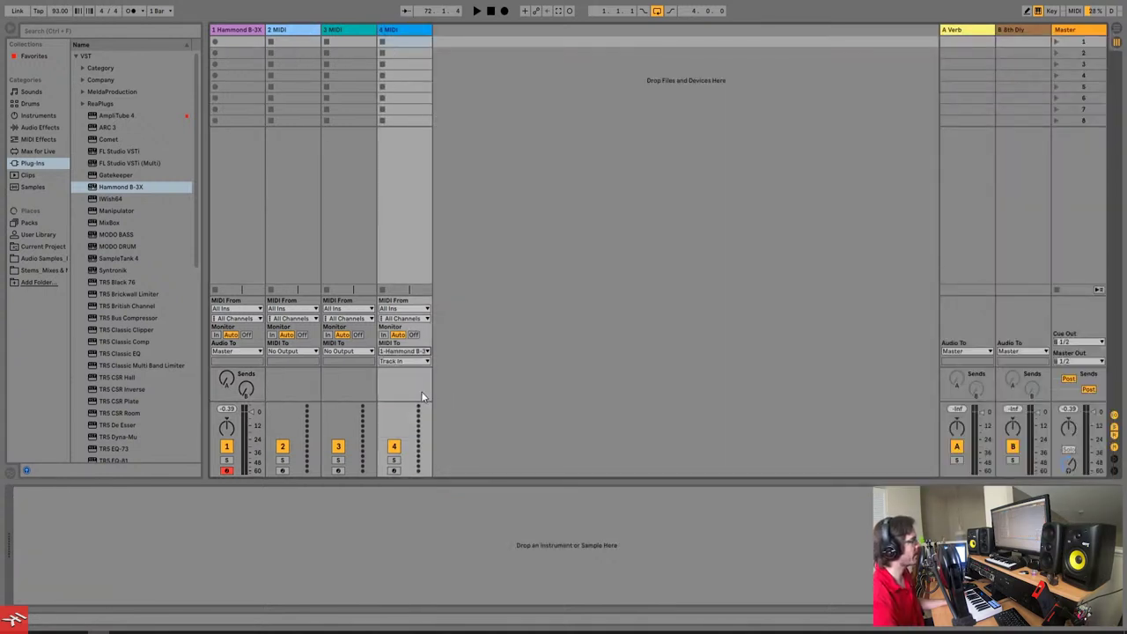
pyautogui.click(350, 351)
pyautogui.click(359, 394)
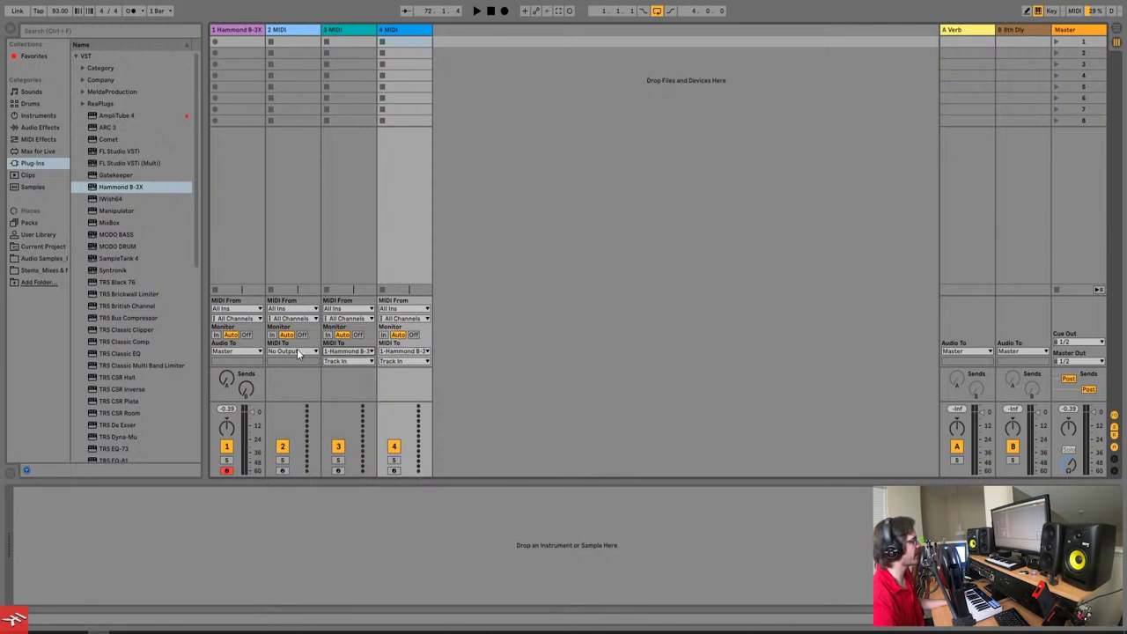
pyautogui.click(297, 351)
pyautogui.click(290, 388)
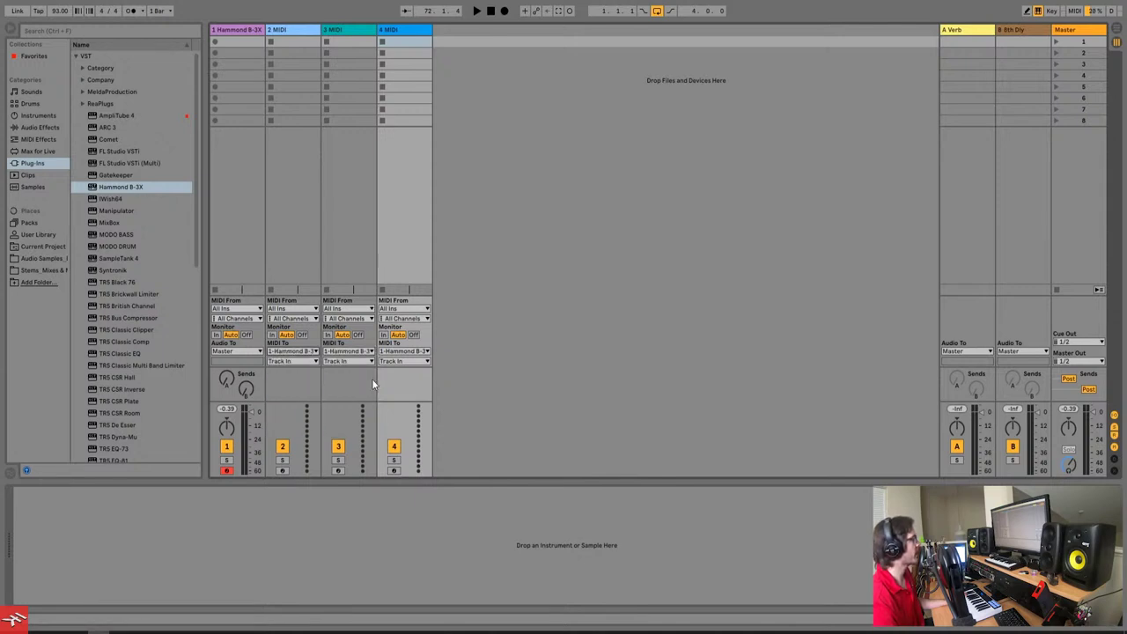
# Set the Hammond B-3X output channels to 1 for track 2, 2 for track 3 and 3 for track 4.
pyautogui.click(293, 361)
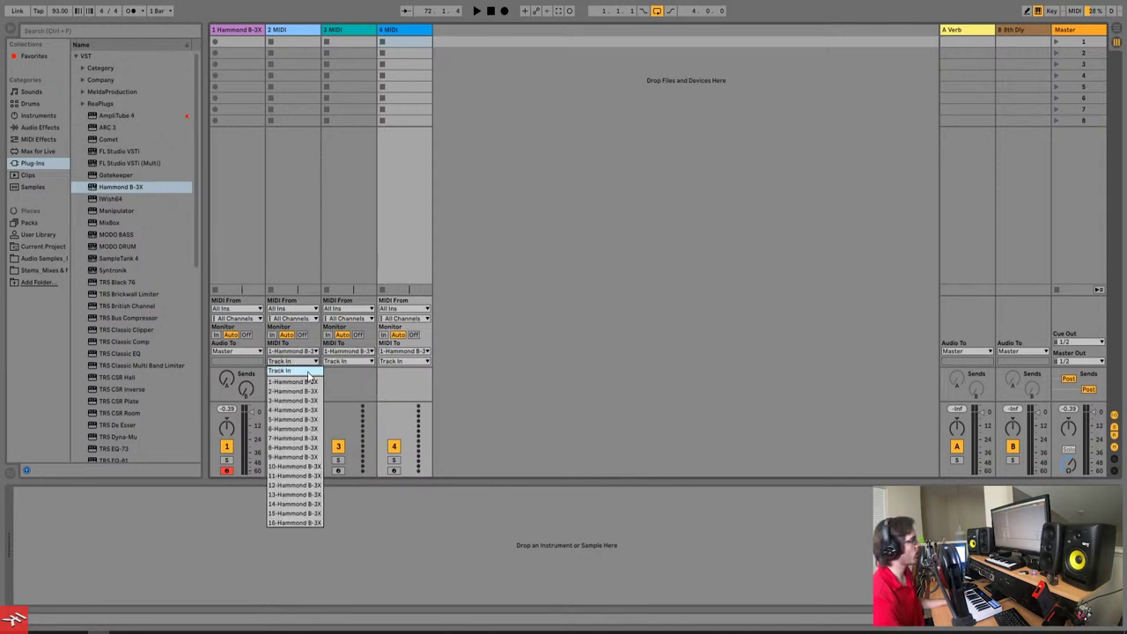
pyautogui.click(304, 381)
pyautogui.click(359, 362)
pyautogui.click(350, 391)
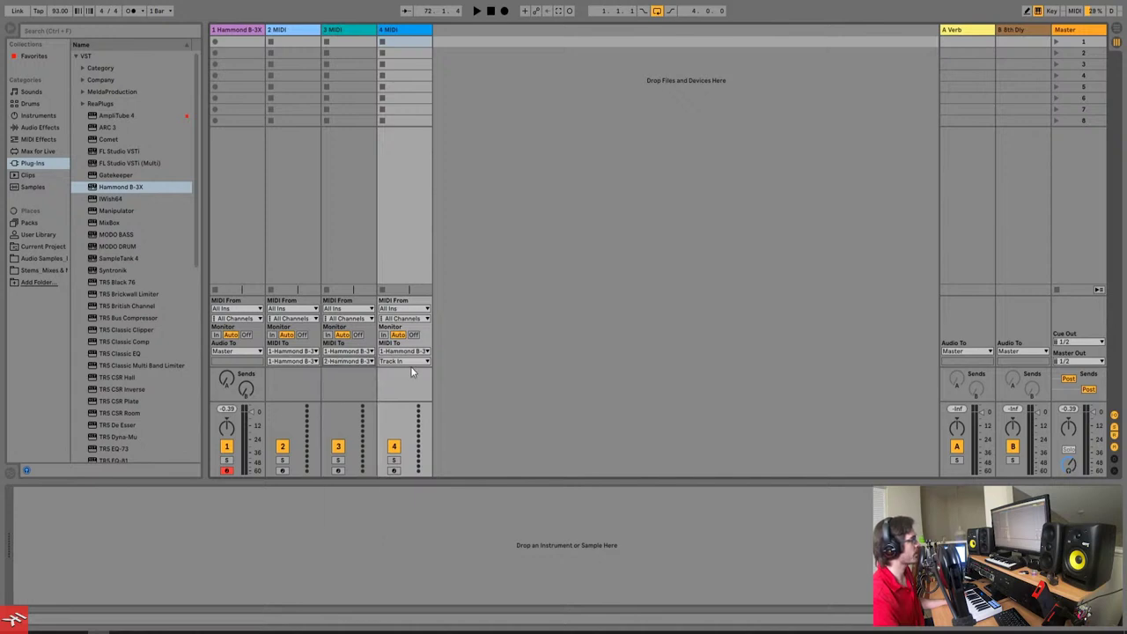
pyautogui.click(404, 361)
pyautogui.click(398, 401)
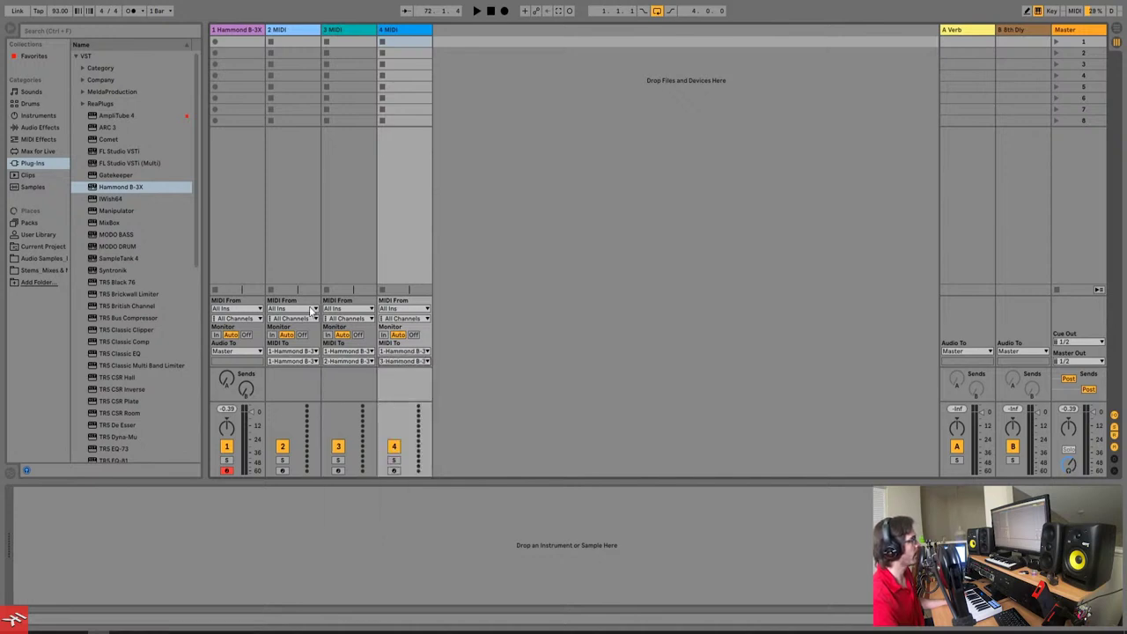
# Arm MIDI track 4 and show the organ on the Hammond track to test playing the pedals.
pyautogui.click(262, 43)
pyautogui.click(394, 471)
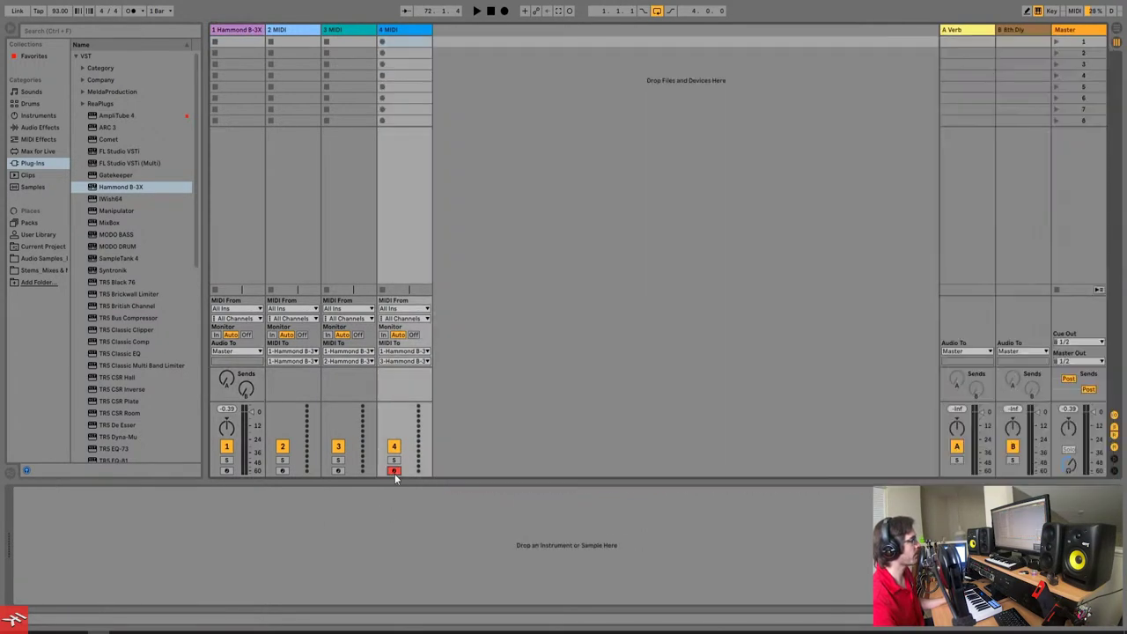
pyautogui.click(249, 67)
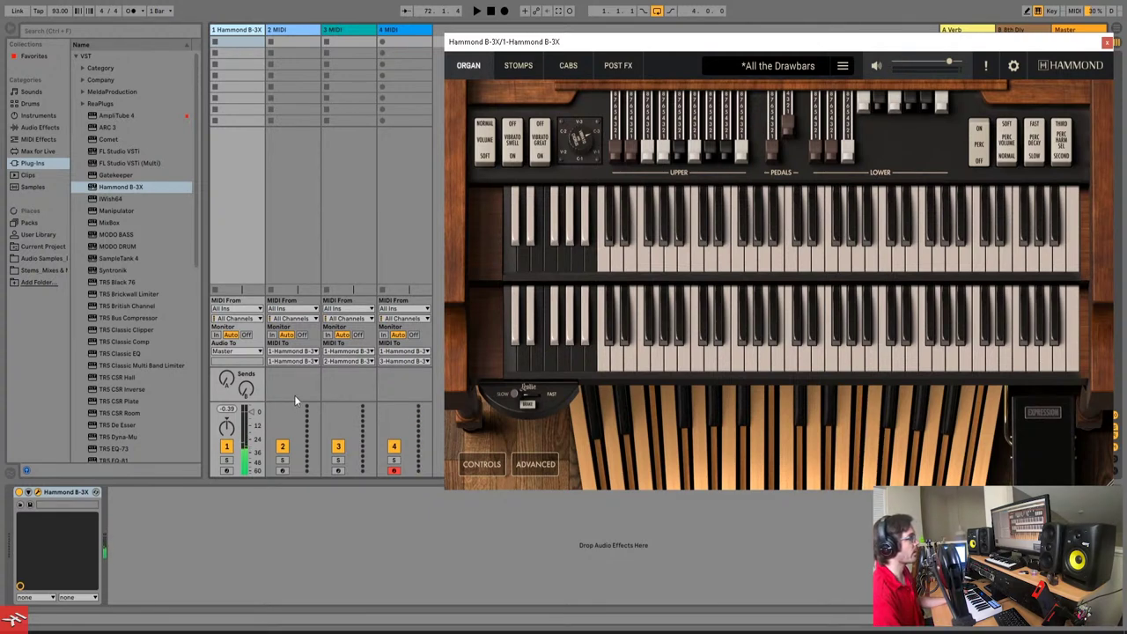
# Arm MIDI track 3 and play the lower manual while toggling the Vibrato Great switch in the plug-in.
pyautogui.click(338, 470)
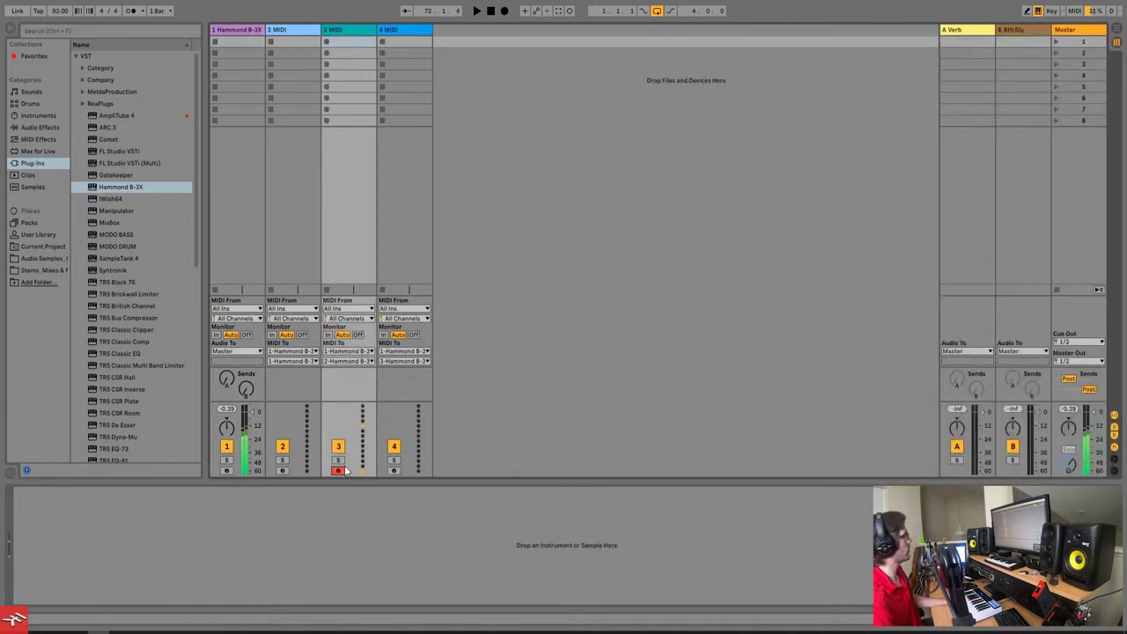
pyautogui.click(244, 233)
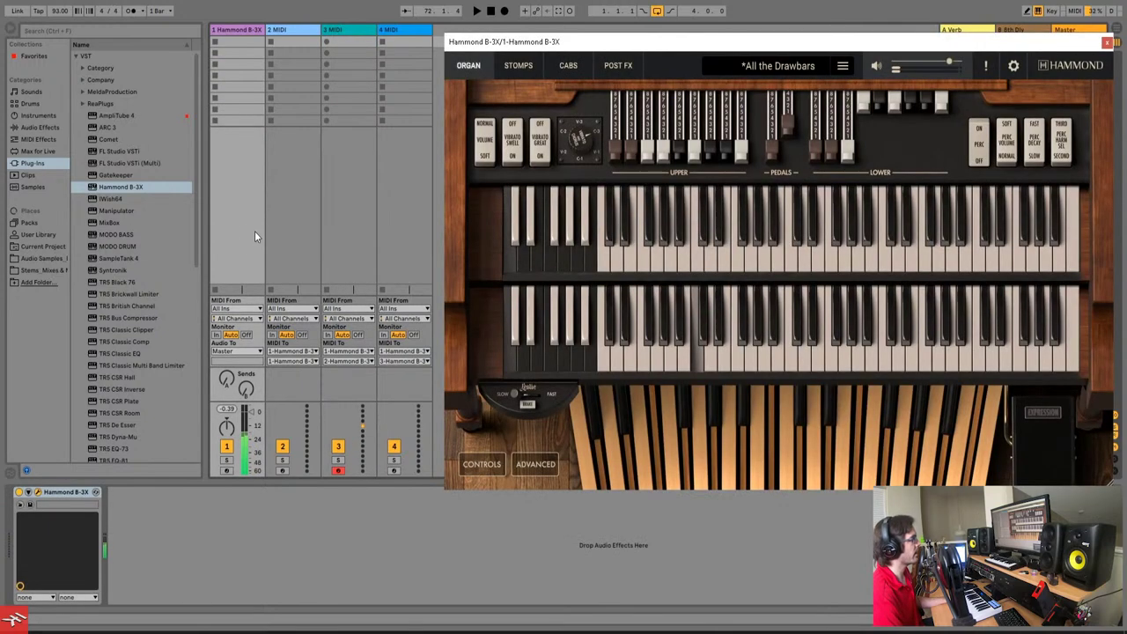
pyautogui.click(541, 134)
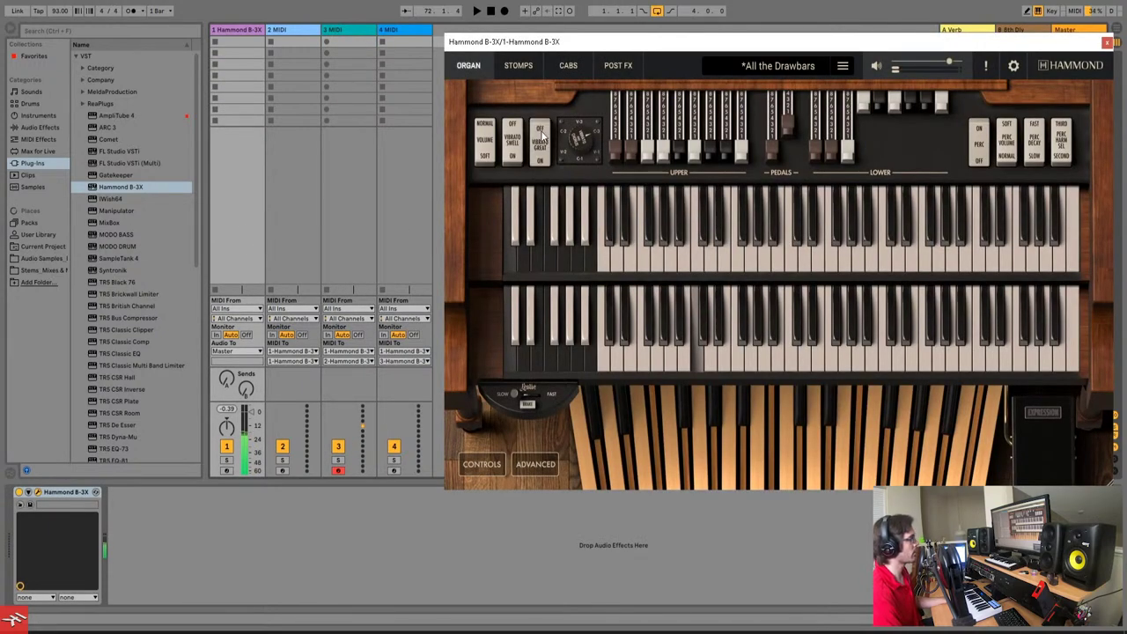
pyautogui.click(542, 133)
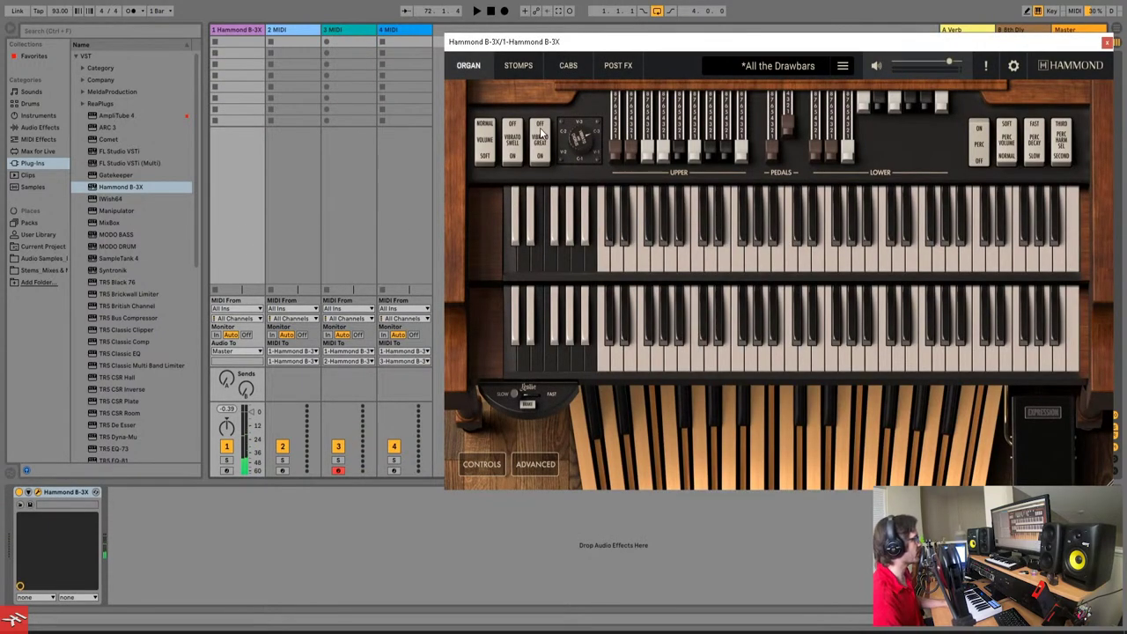
# Arm MIDI track 2 and show the organ on the Hammond track to test playing the upper manual.
pyautogui.click(282, 472)
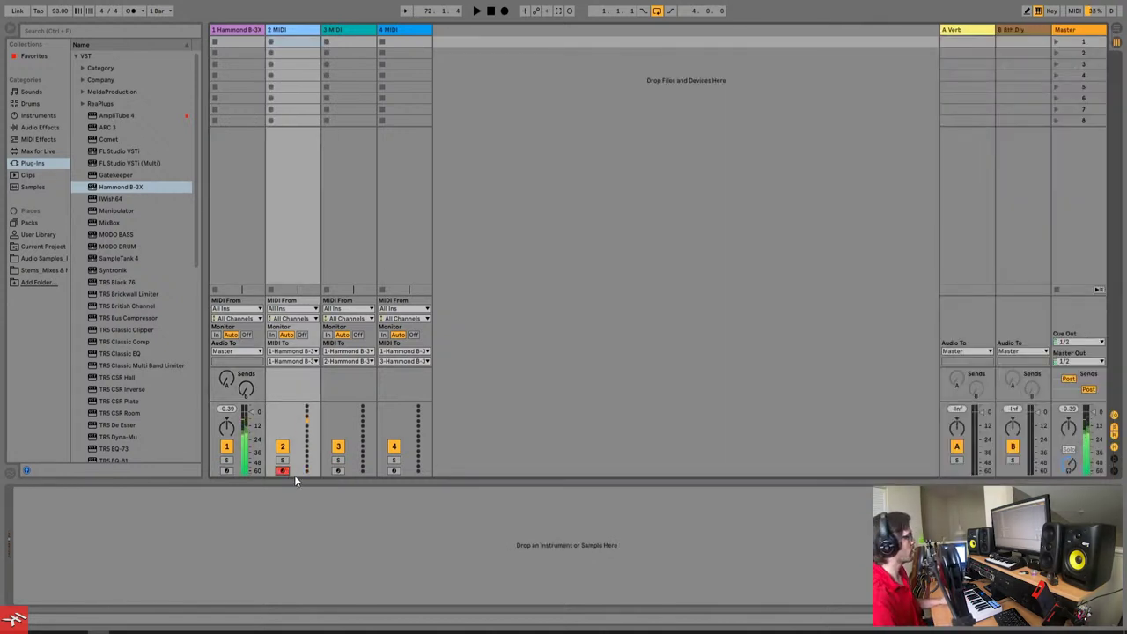
pyautogui.click(235, 231)
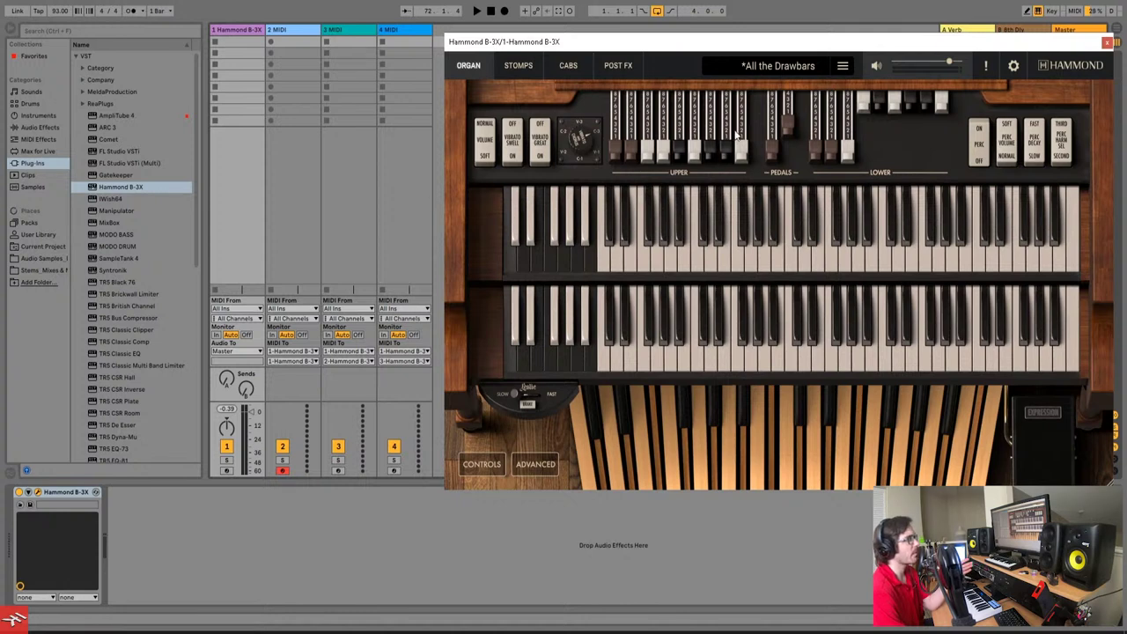
# Look through the MIDI controllers list in the plug-in settings and check the assignment options for Upper Drawbar 9.
pyautogui.click(1013, 66)
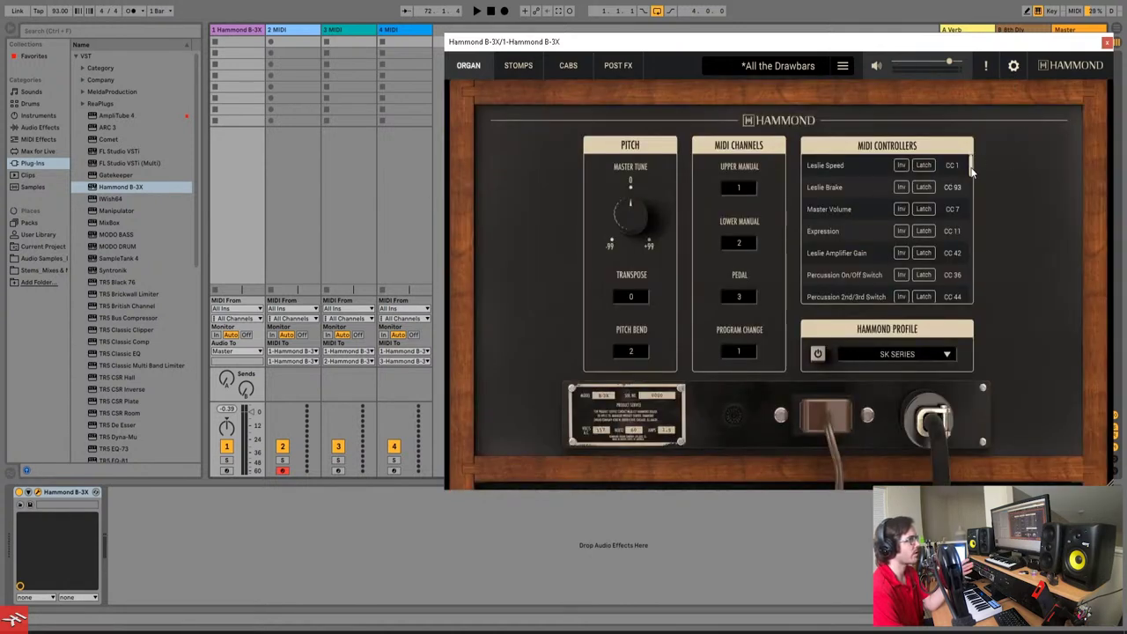
pyautogui.moveTo(971, 171); pyautogui.dragTo(965, 233)
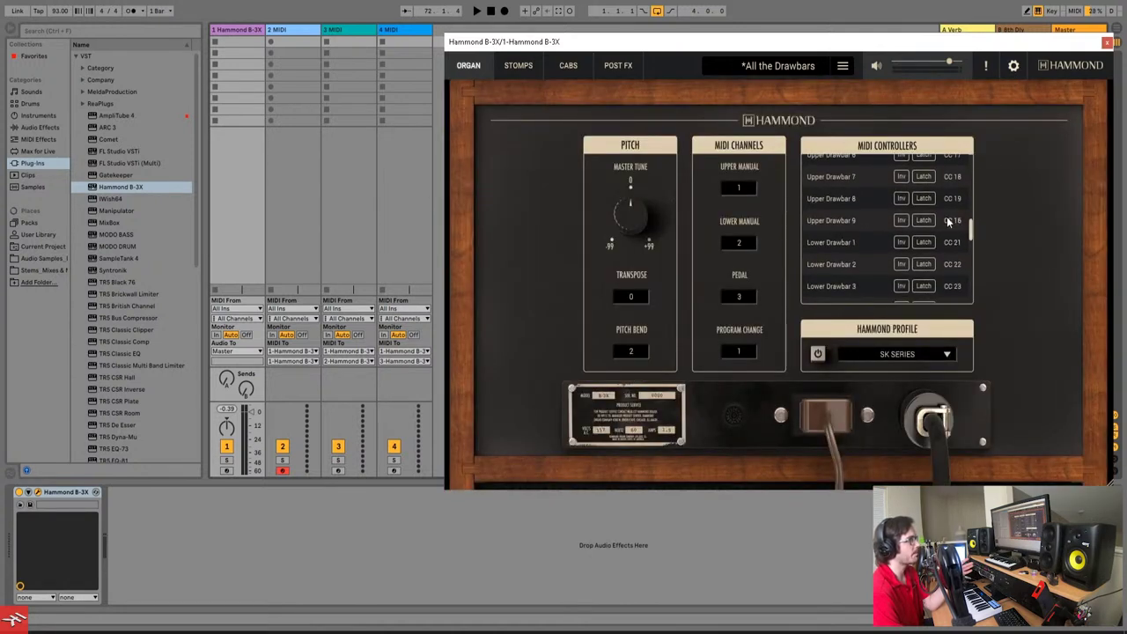
pyautogui.rightClick(947, 222)
pyautogui.click(967, 241)
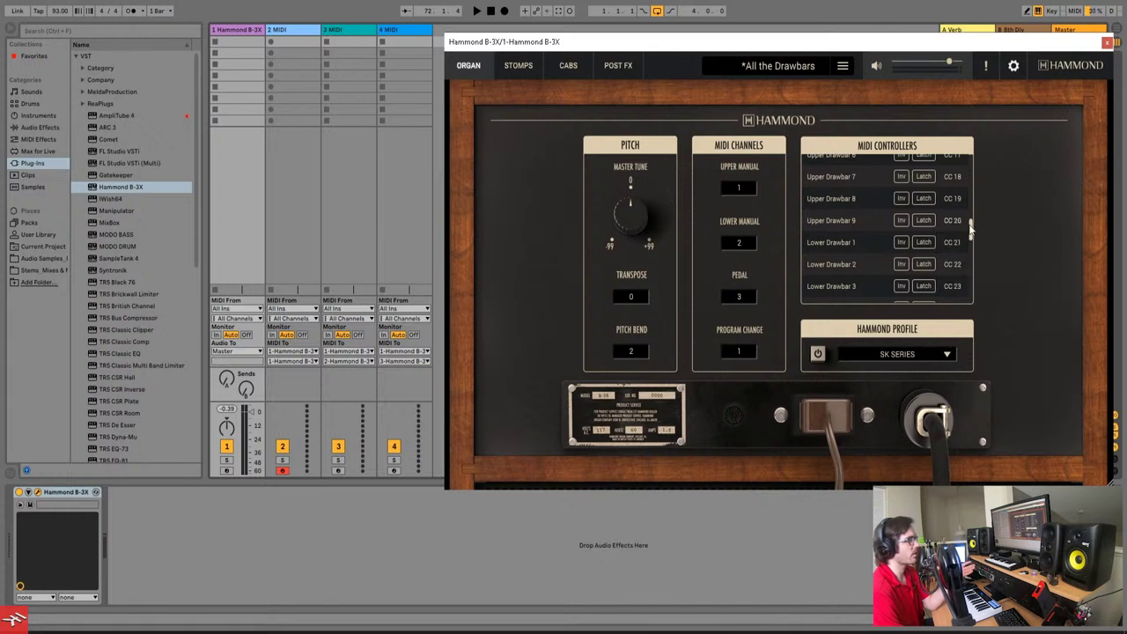
pyautogui.rightClick(960, 221)
pyautogui.click(1023, 193)
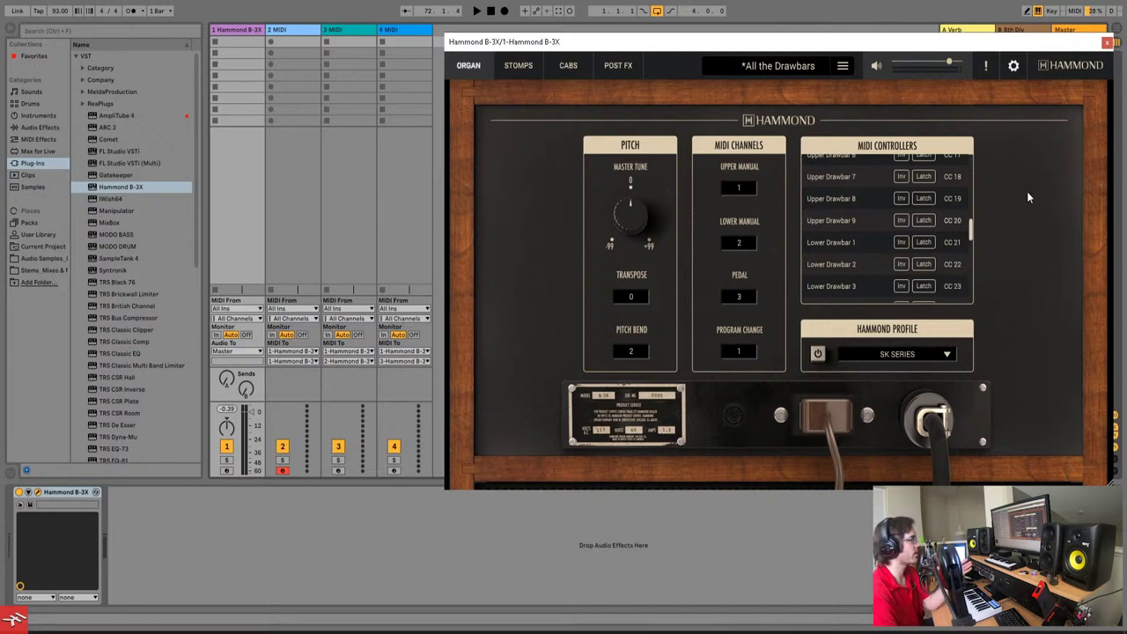
# Close the Hammond plug-in window and insert a new audio track after track 4.
pyautogui.click(236, 36)
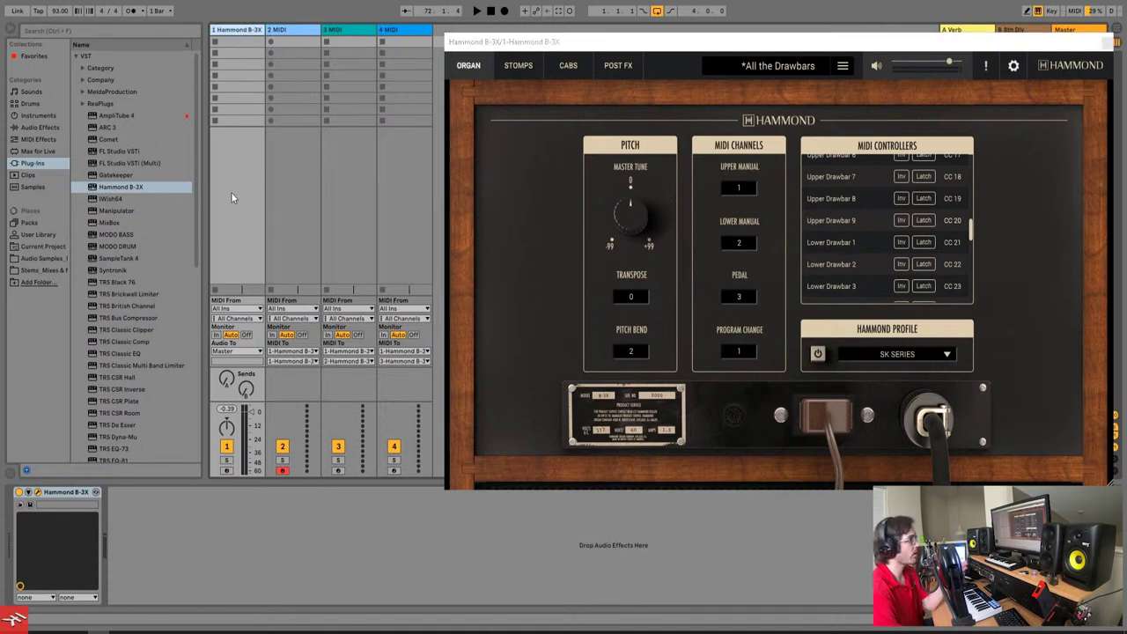
pyautogui.click(616, 41)
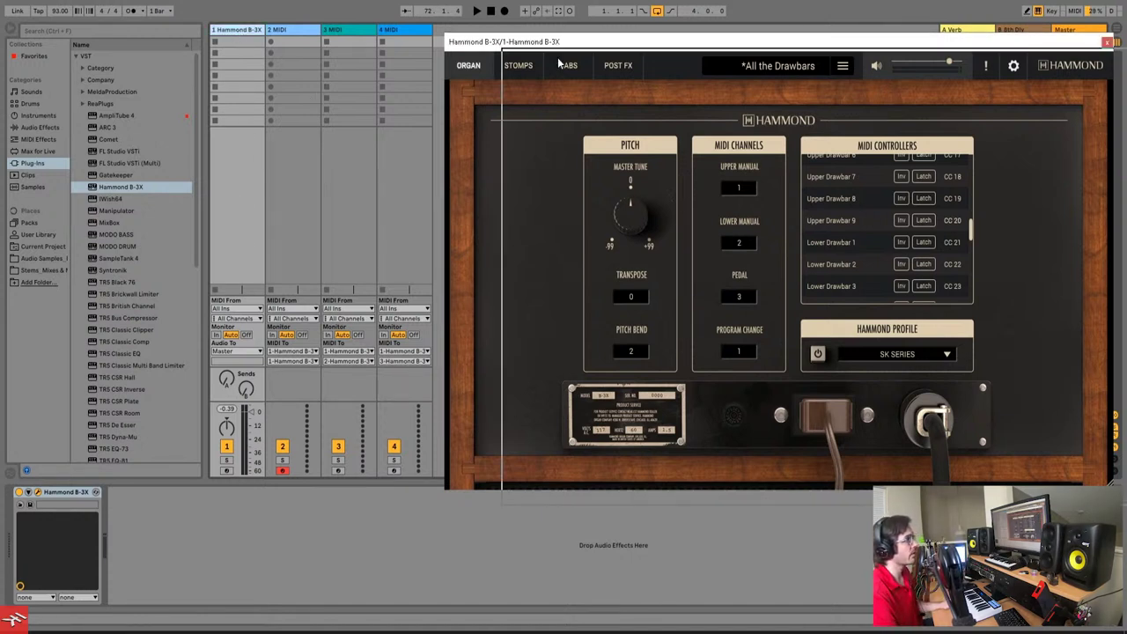
pyautogui.moveTo(616, 41); pyautogui.dragTo(581, 63)
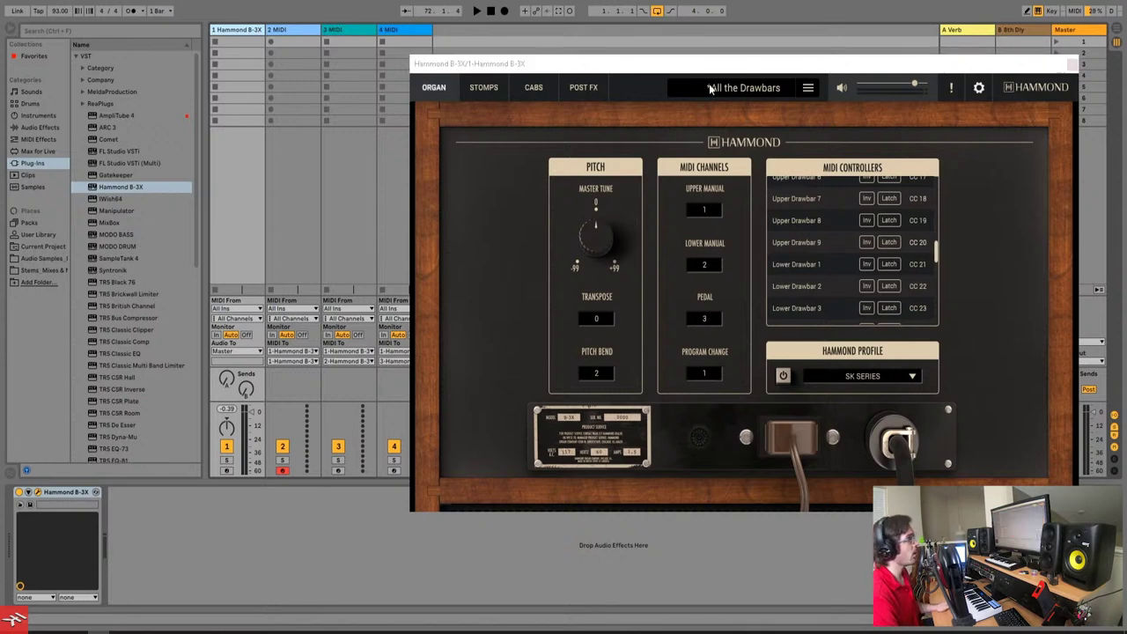
pyautogui.click(1071, 64)
pyautogui.rightClick(450, 82)
pyautogui.click(480, 96)
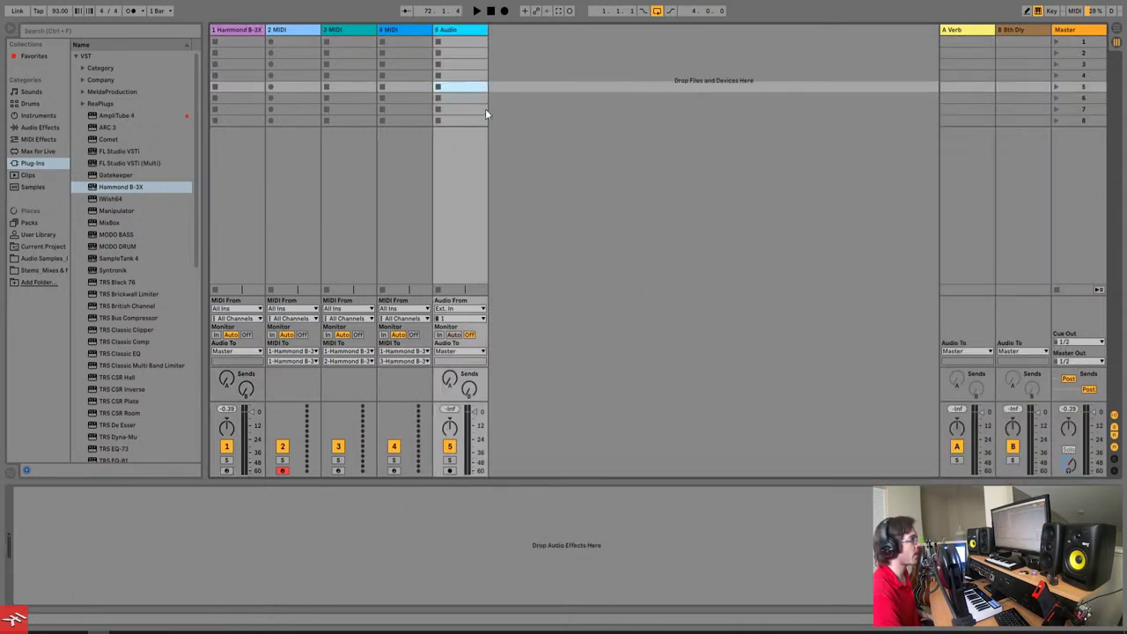
# Set the audio input of track 5 to 1-Hammond B-3X.
pyautogui.click(480, 351)
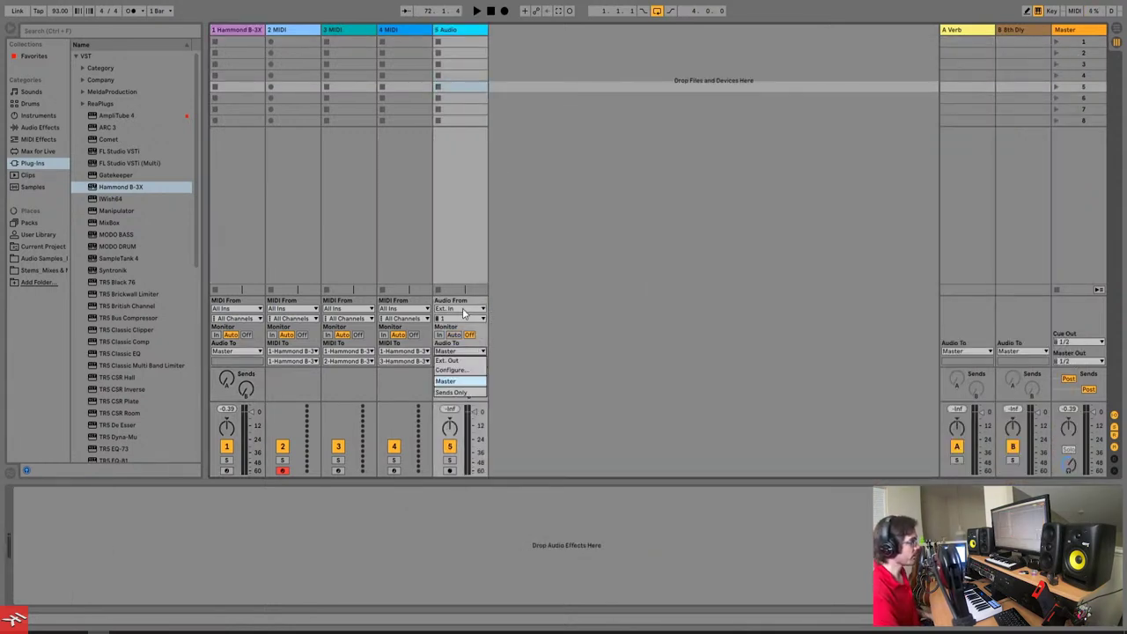
pyautogui.click(461, 310)
pyautogui.click(459, 311)
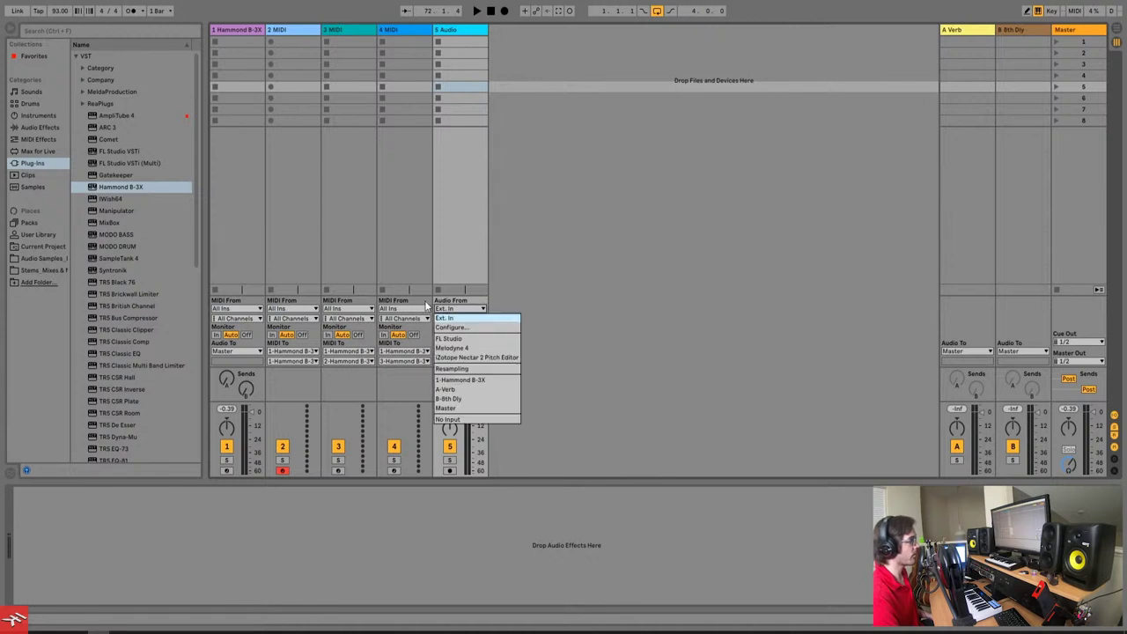
pyautogui.click(447, 376)
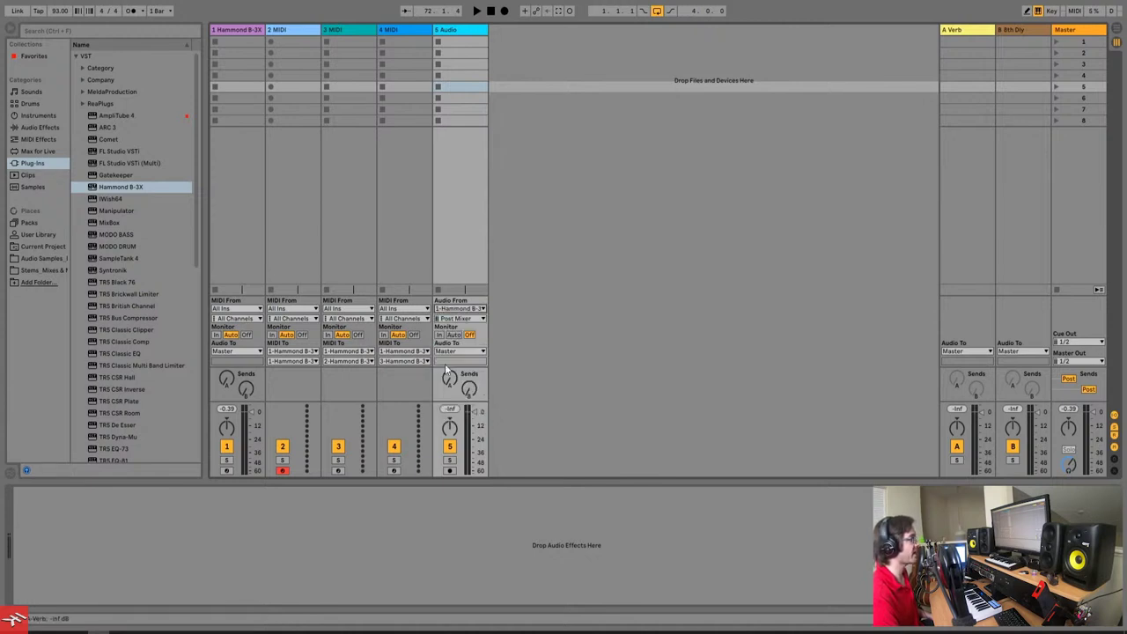
# Arm audio track 5 for recording and set the Hammond track's monitoring to In.
pyautogui.click(450, 471)
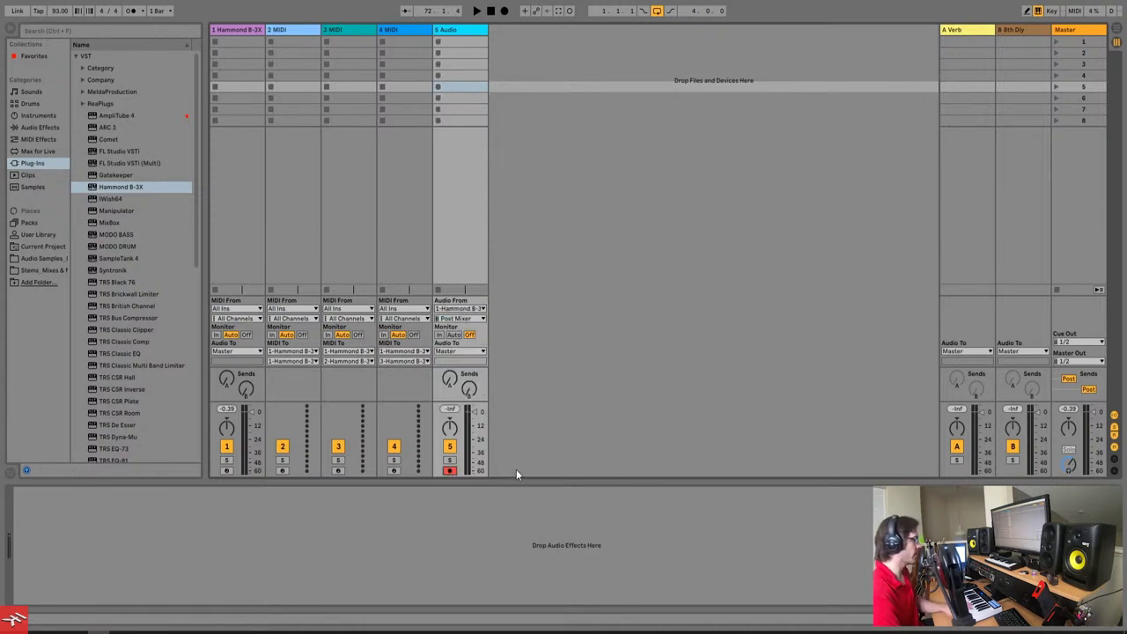
pyautogui.click(216, 335)
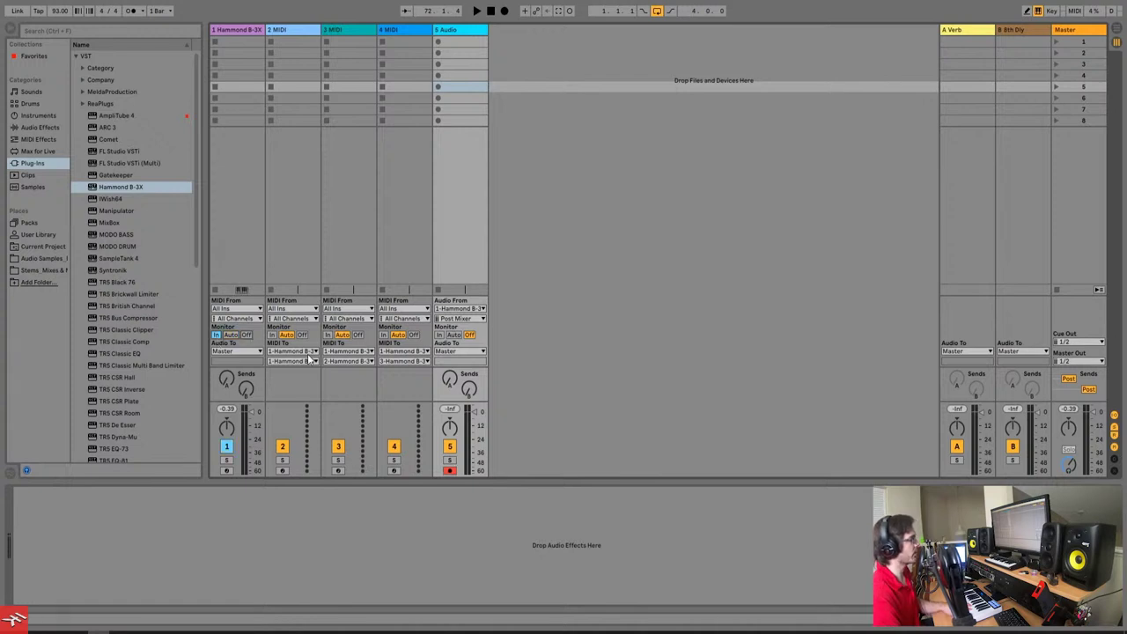